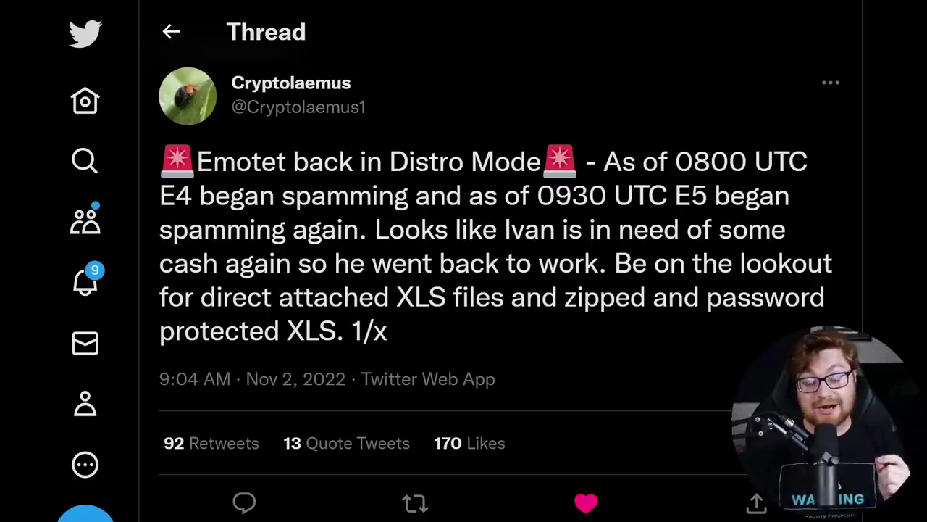
Read the Cryptolaemus tweet on Emotet's return, highlighting its date, author, headline, spamming times and the warning about XLS attachments
left_click_drag(347, 383, 245, 378)
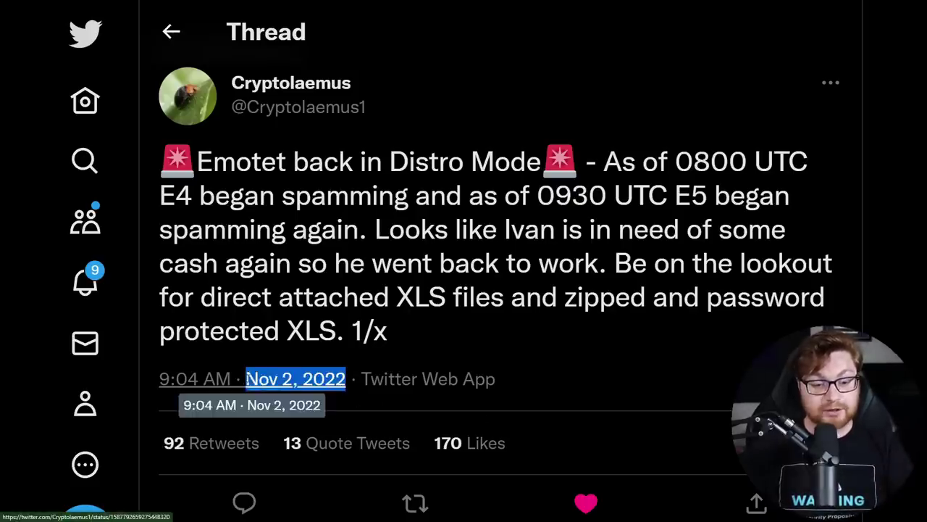
left_click(647, 352)
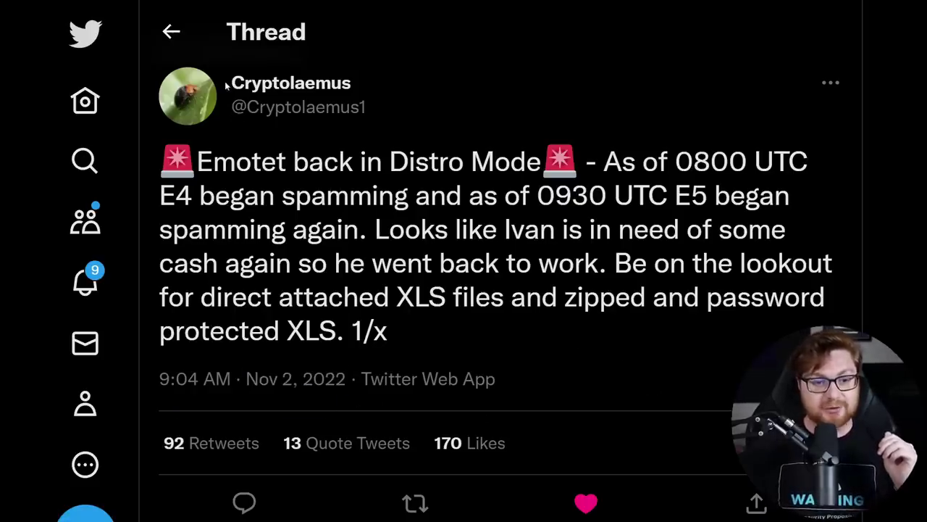
left_click_drag(226, 85, 384, 83)
left_click(586, 339)
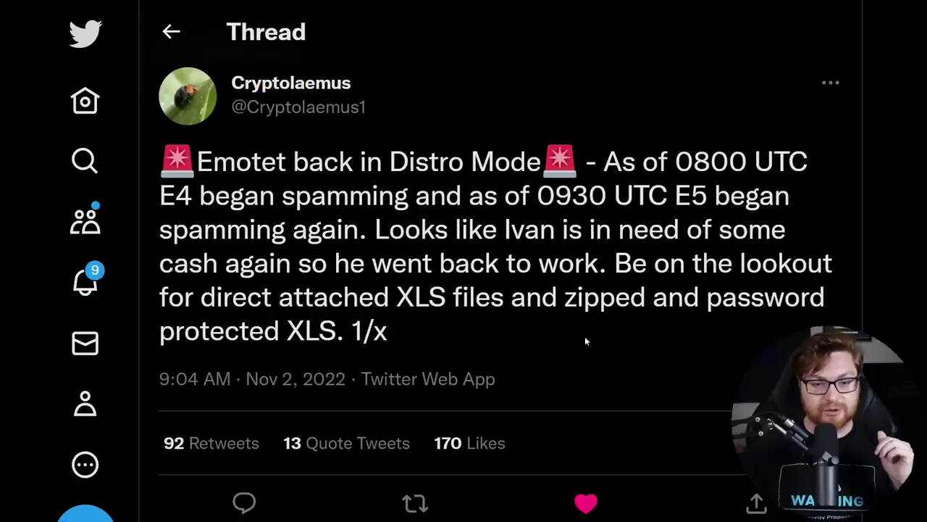
left_click_drag(197, 161, 542, 161)
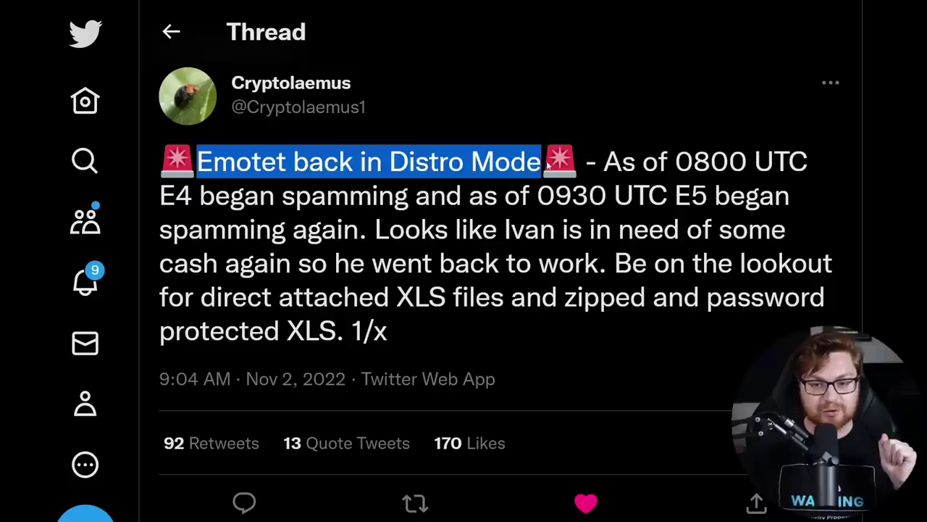
left_click_drag(604, 161, 809, 161)
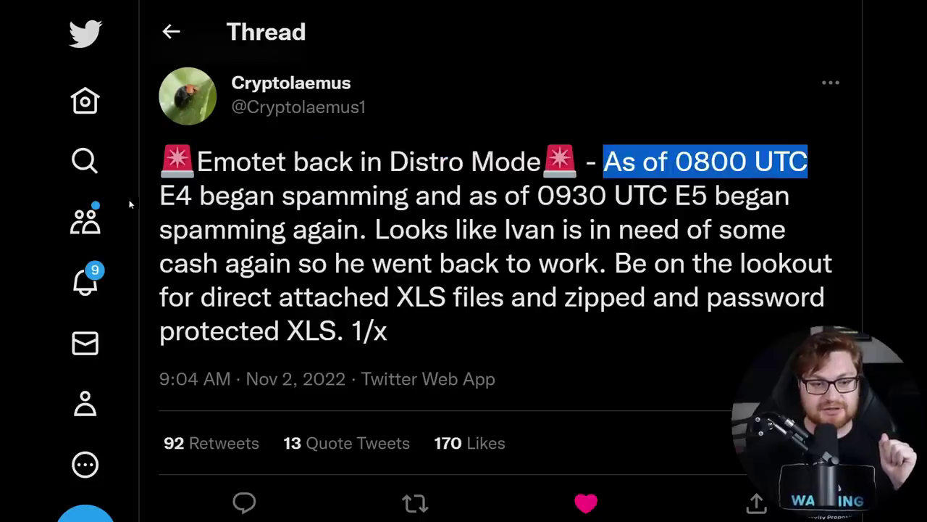
left_click_drag(160, 196, 790, 196)
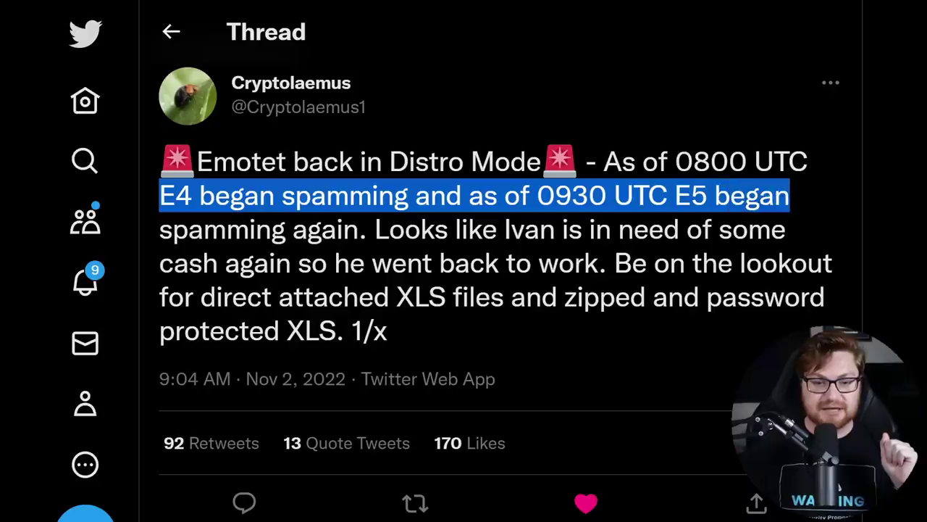
left_click_drag(375, 229, 606, 263)
left_click(606, 263)
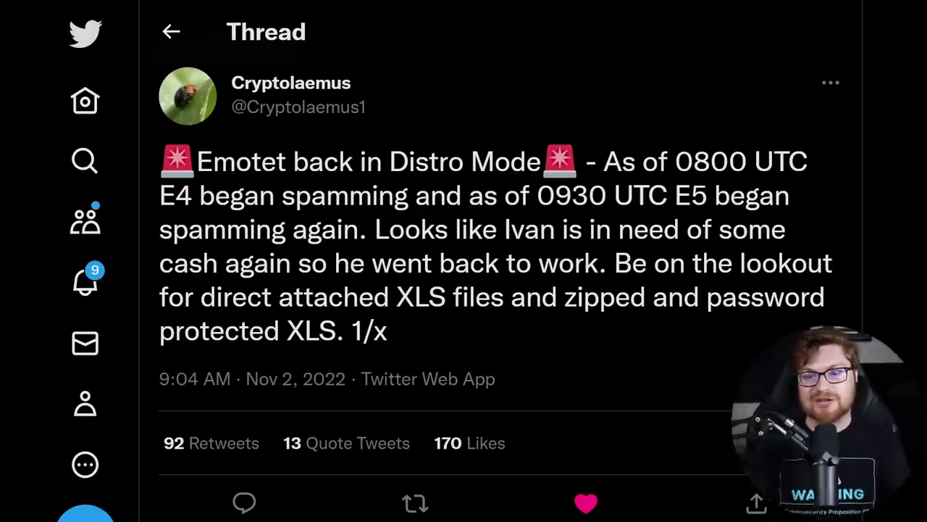
left_click_drag(613, 263, 493, 331)
left_click(493, 331)
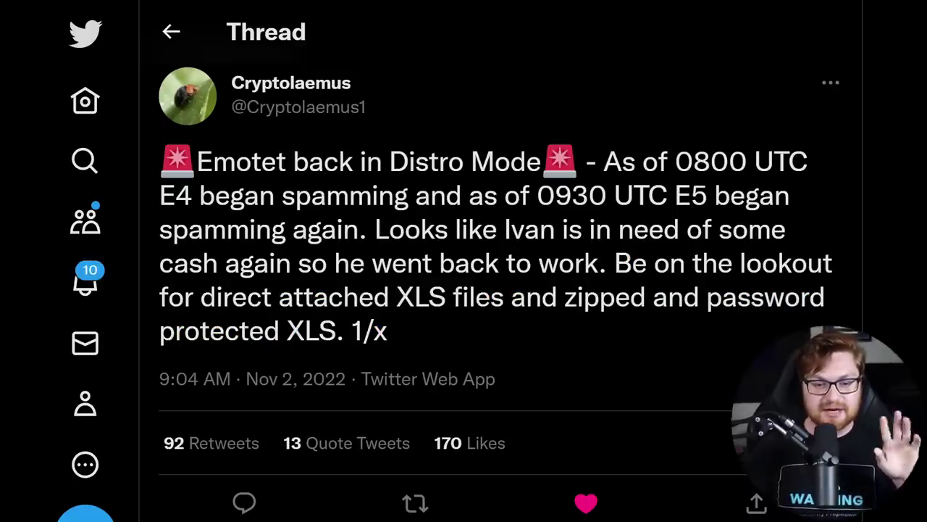
Read the 2/x reply crediting the reporting members and open its quoted tweet about Emotet spamming XLS and zipped XLS
scroll(562, 282, "down", 7)
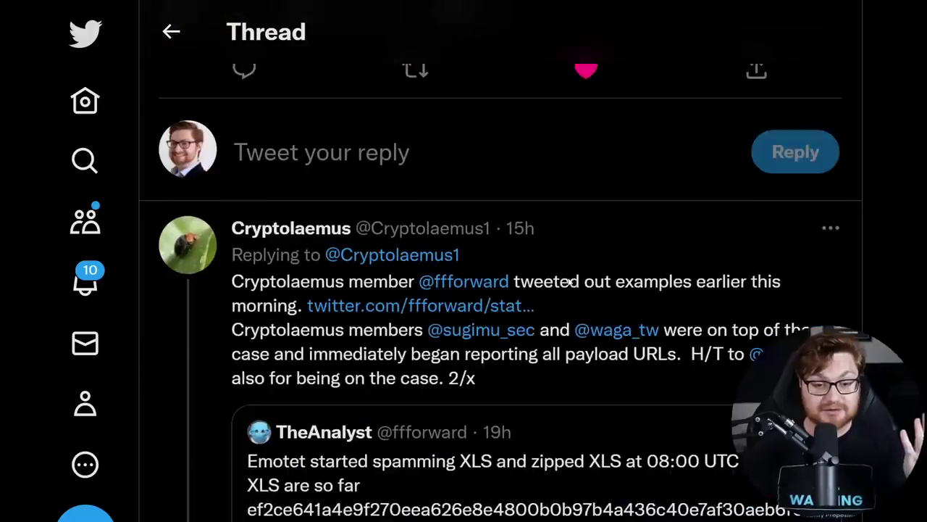
scroll(569, 282, "down", 1)
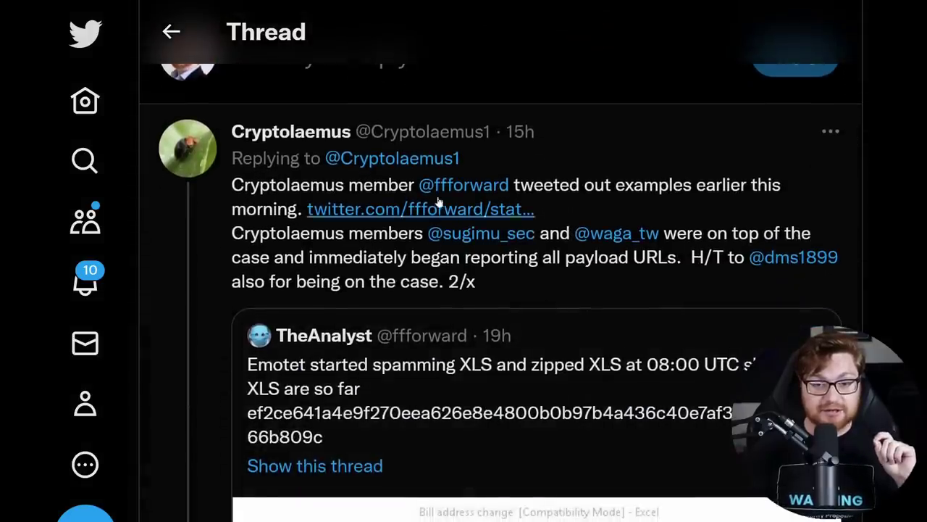
mouse_move(440, 190)
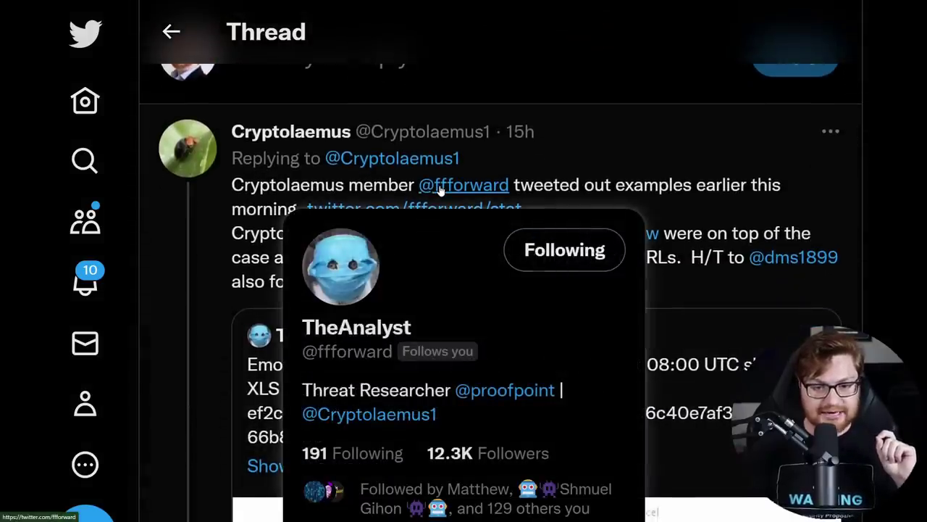
scroll(692, 195, "down", 1)
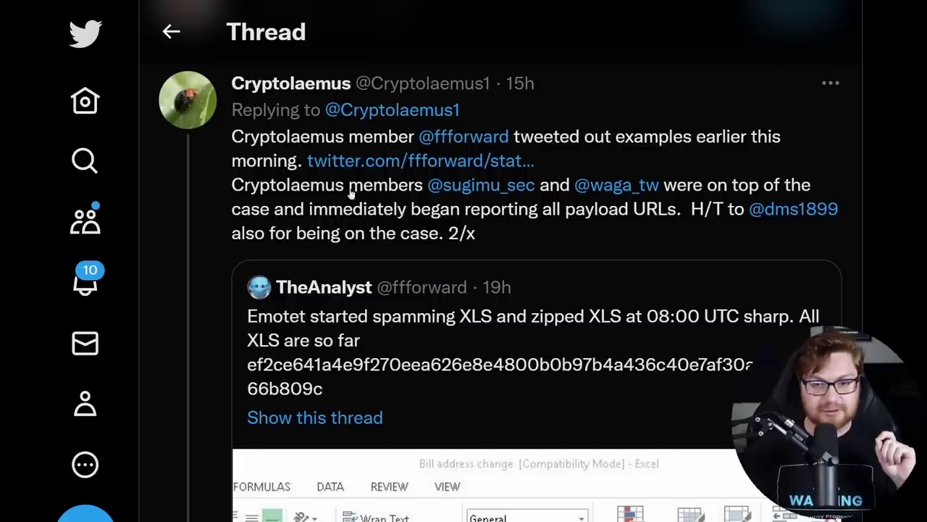
scroll(740, 225, "down", 2)
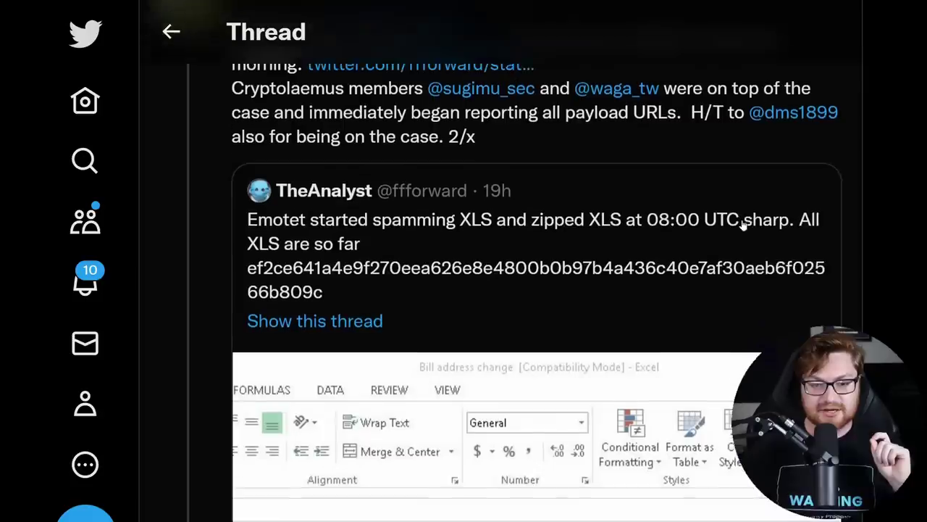
scroll(695, 230, "down", 1)
left_click(547, 229)
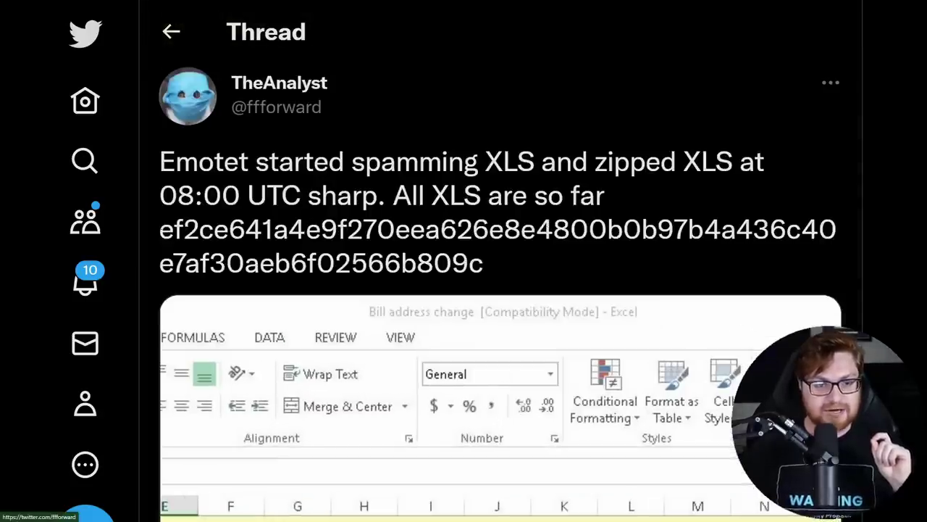
Highlight the XLS file hash in the tweet and view the attached Excel lure screenshot enlarged, closing it when done
left_click_drag(161, 229, 484, 263)
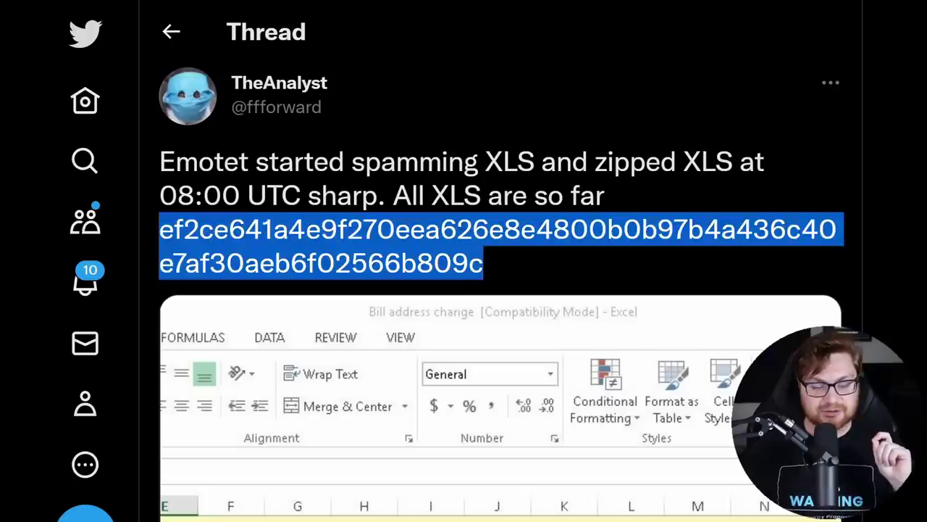
left_click(573, 259)
scroll(382, 174, "down", 2)
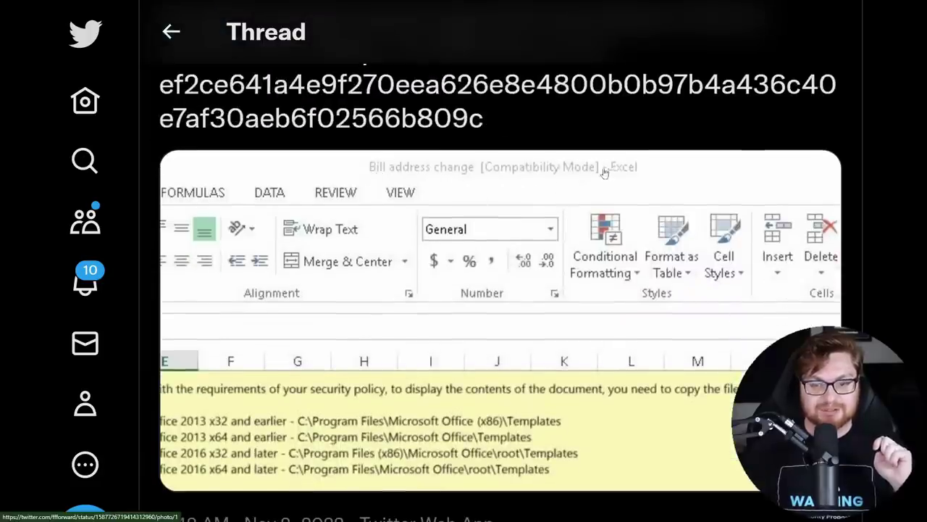
left_click(510, 309)
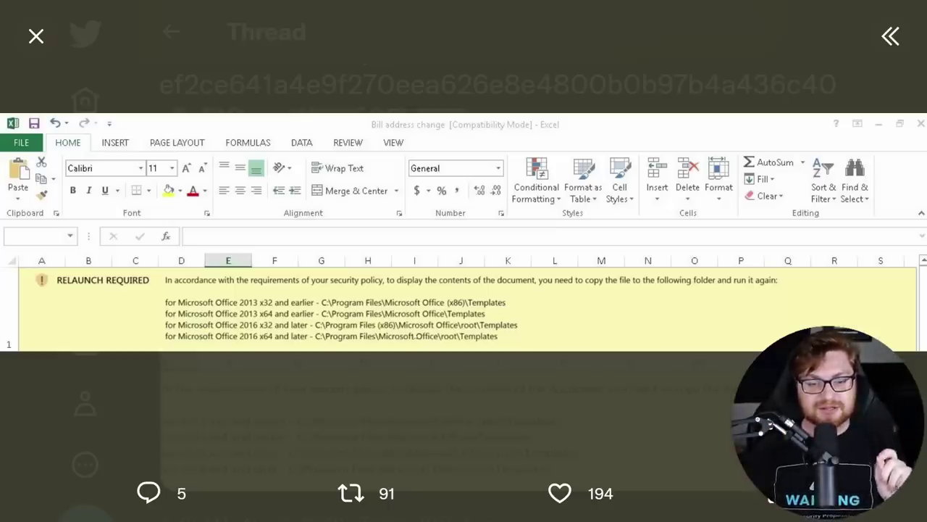
left_click(409, 369)
Examine the replies below the tweet for sample links, lure criticism and payload URL analysis, and return to the Cryptolaemus thread
scroll(485, 276, "down", 6)
scroll(485, 275, "down", 5)
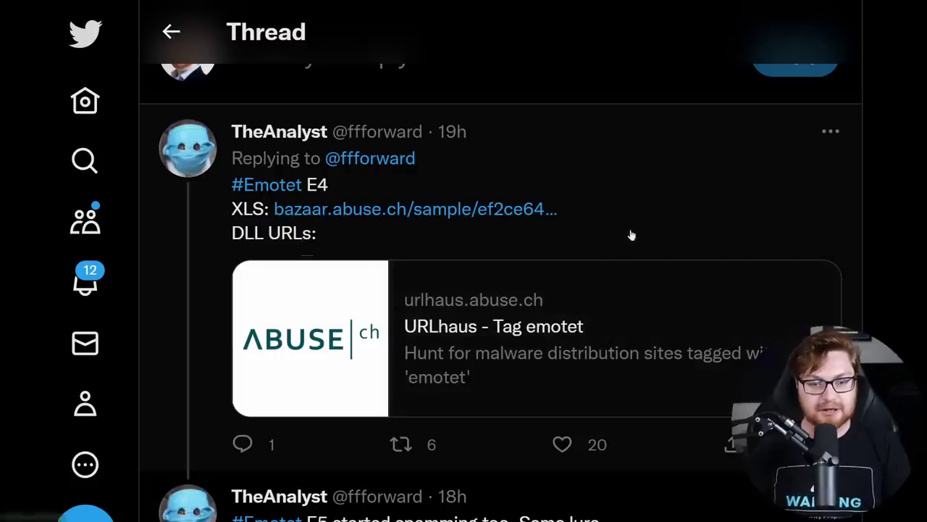
scroll(681, 247, "down", 5)
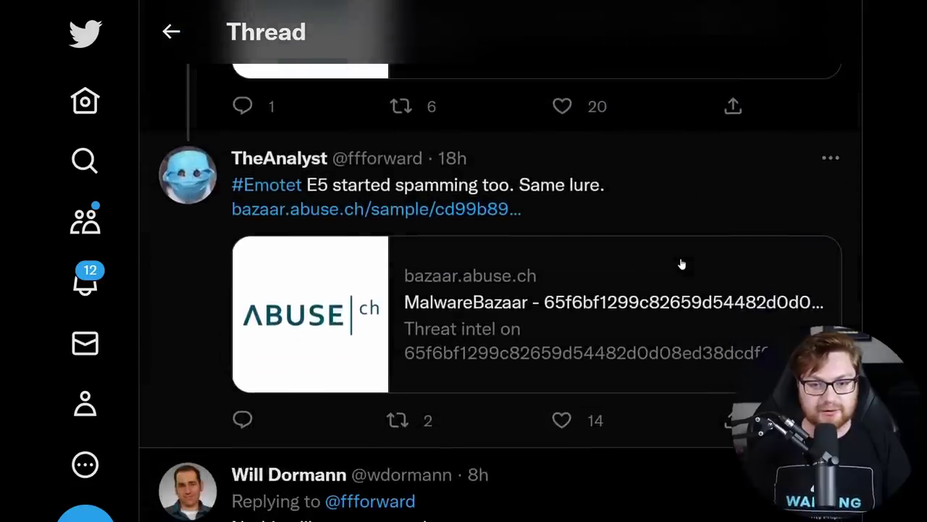
scroll(633, 265, "down", 5)
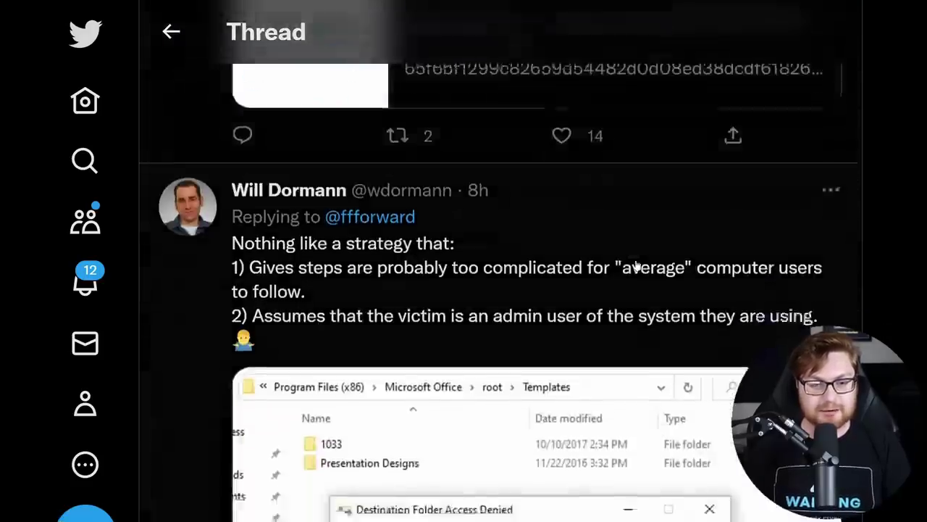
scroll(675, 263, "down", 7)
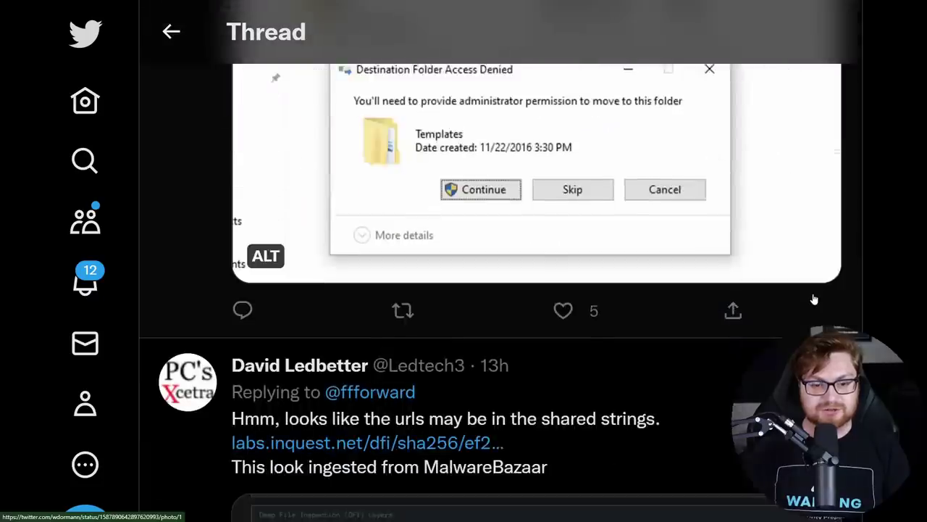
scroll(814, 299, "down", 1)
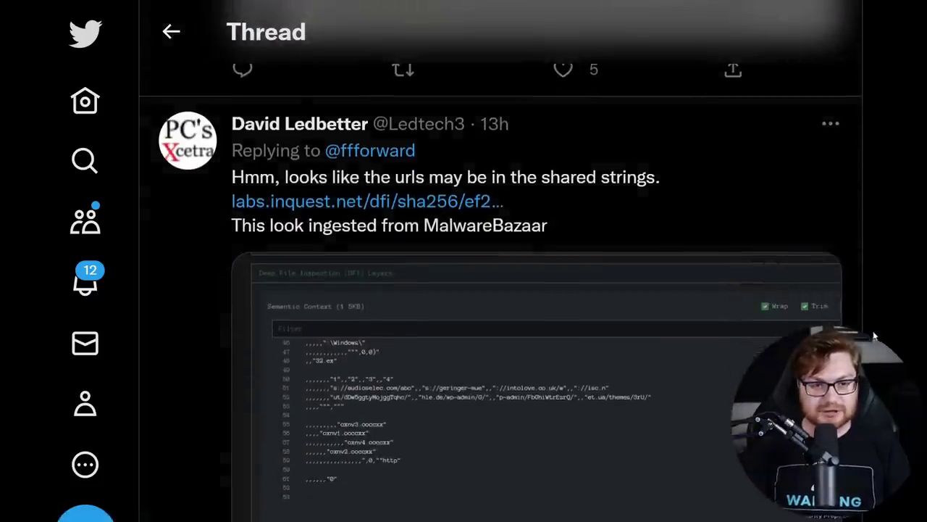
scroll(814, 299, "down", 1)
scroll(490, 290, "down", 14)
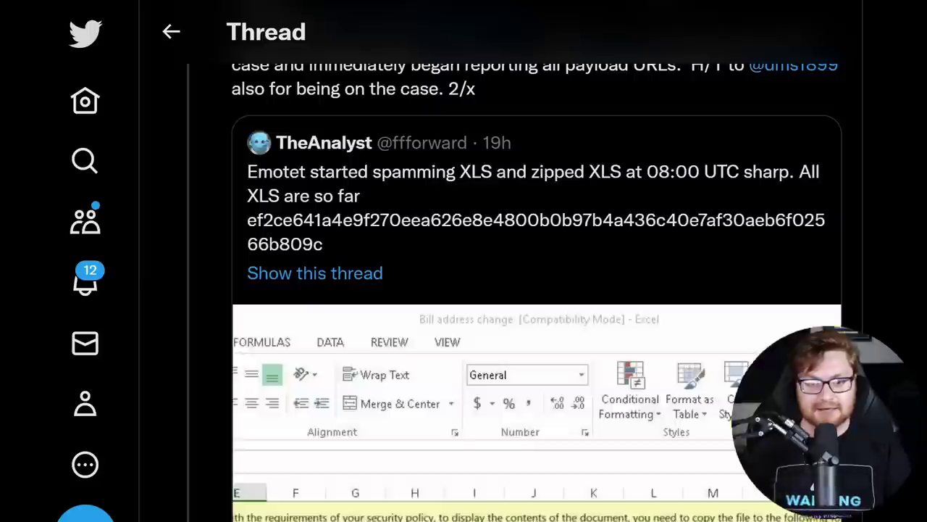
Find the 3/x tweet listing static XLS hashes and highlight its hashes and the E4 label
scroll(771, 335, "down", 7)
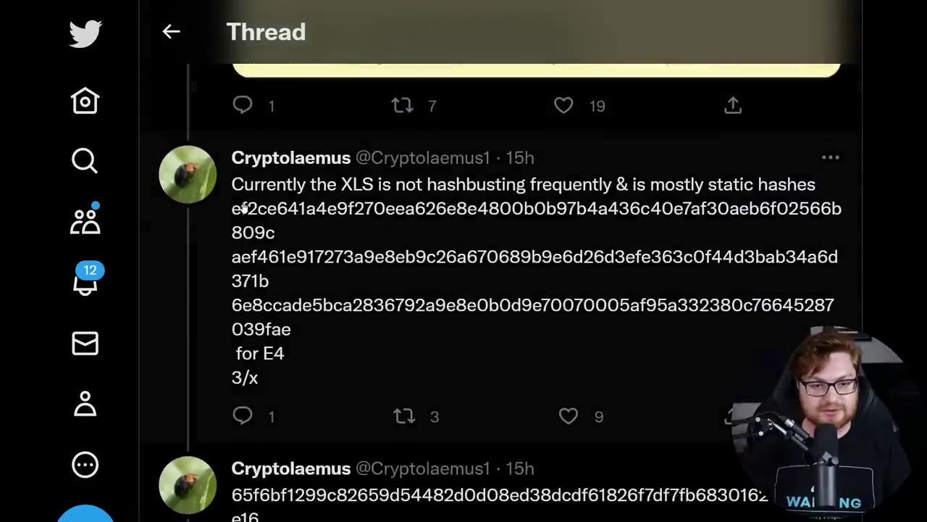
left_click_drag(231, 210, 291, 334)
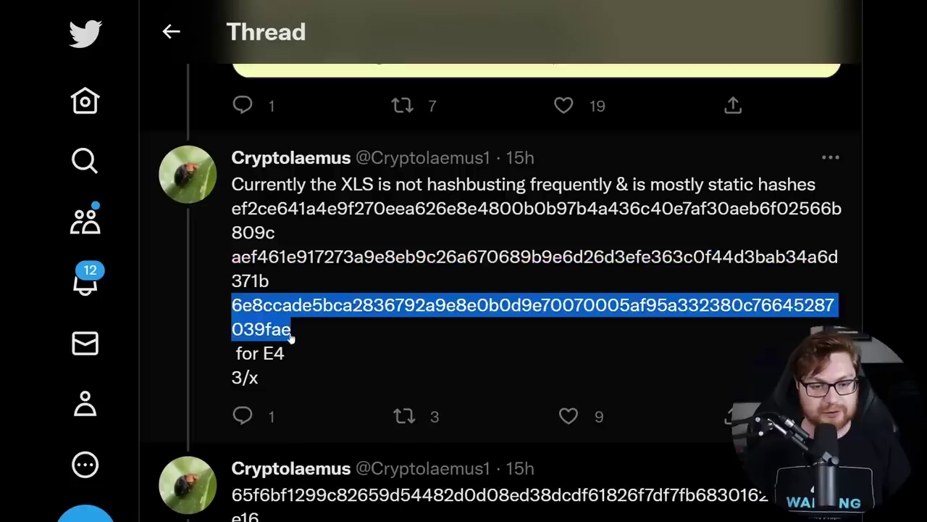
scroll(449, 324, "down", 2)
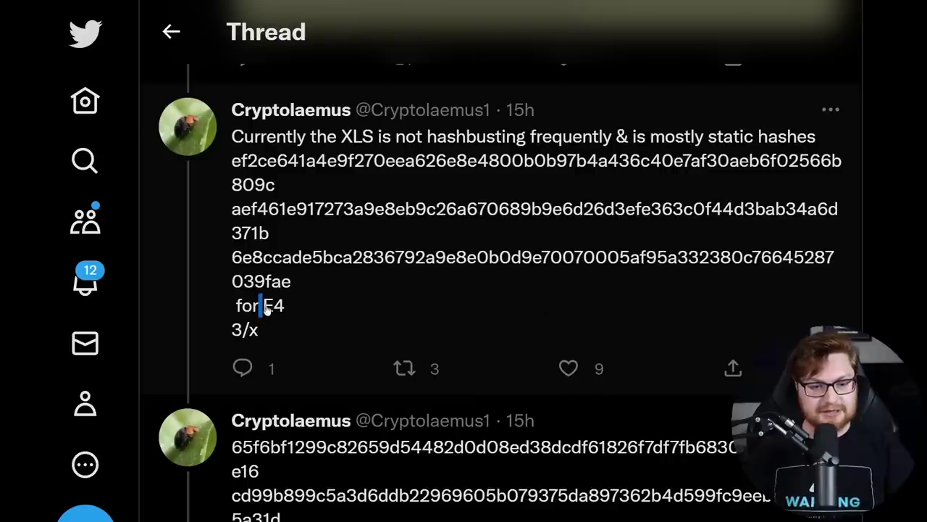
left_click_drag(266, 308, 290, 311)
scroll(500, 289, "down", 3)
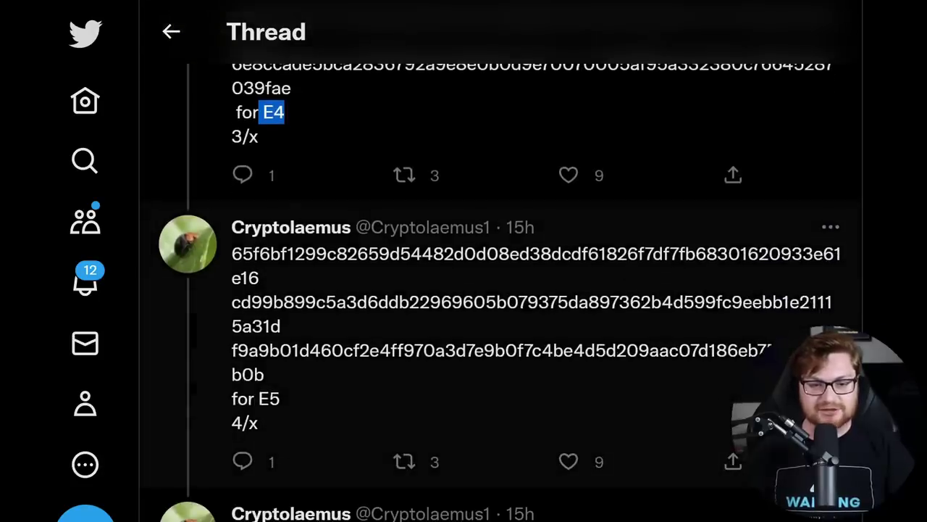
scroll(500, 290, "up", 2)
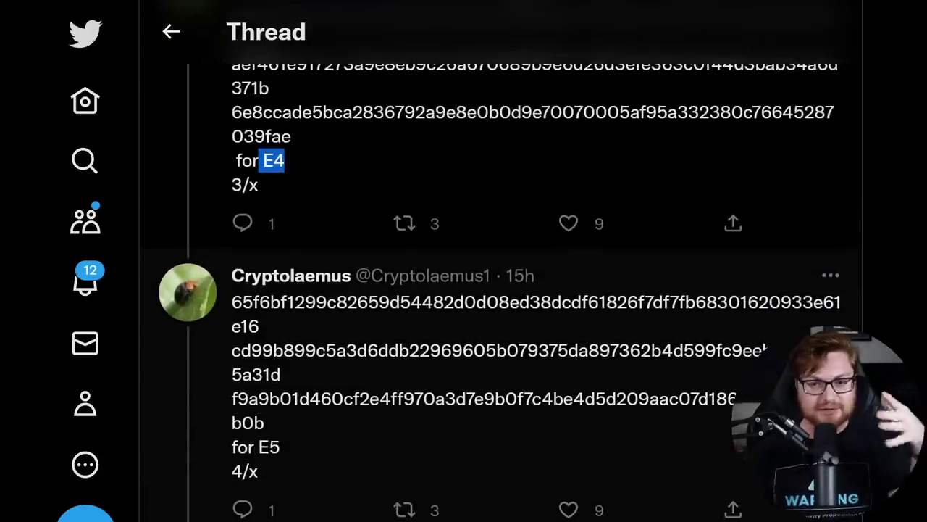
scroll(500, 289, "down", 1)
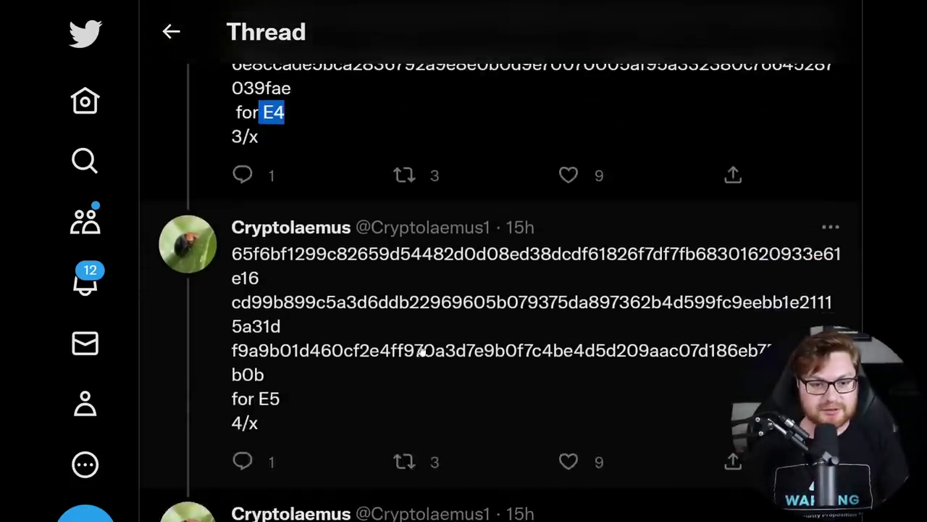
Highlight the full block of E4 hashes and the block of E5 hashes in the following tweet for comparison
scroll(423, 353, "up", 3)
left_click_drag(291, 282, 231, 171)
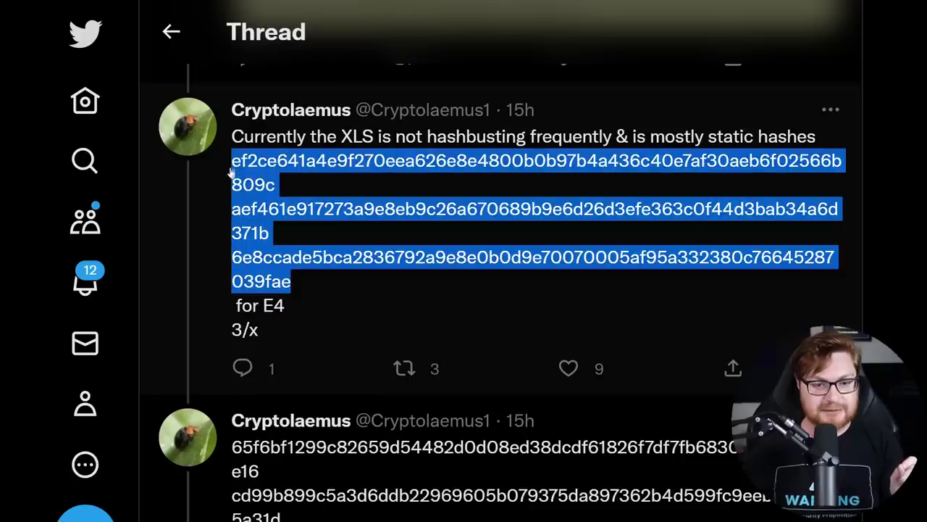
left_click_drag(287, 179, 219, 159)
scroll(346, 314, "down", 2)
left_click_drag(233, 302, 292, 449)
scroll(319, 429, "down", 2)
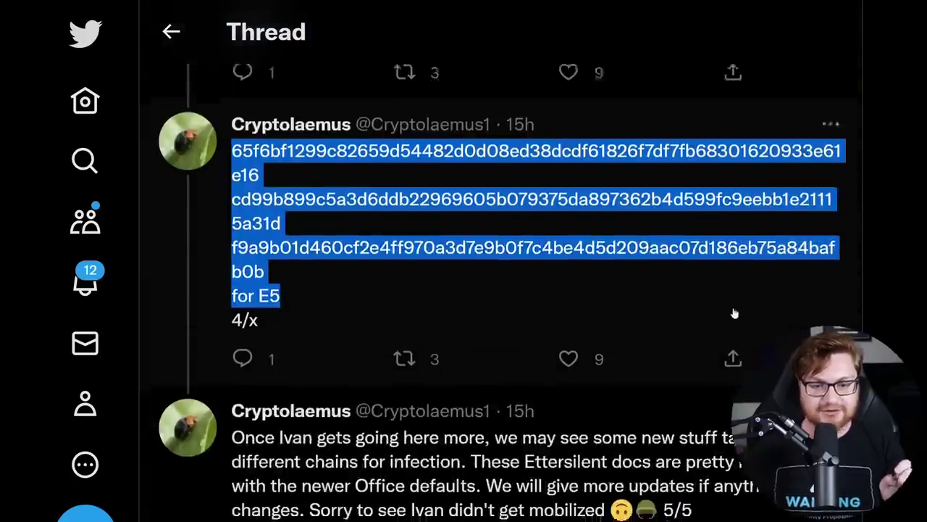
Read the closing 5/5 tweet and the remaining replies, highlighting the comment "XLM macros? In 2022? So uncivilized."
scroll(733, 314, "down", 2)
scroll(376, 333, "down", 1)
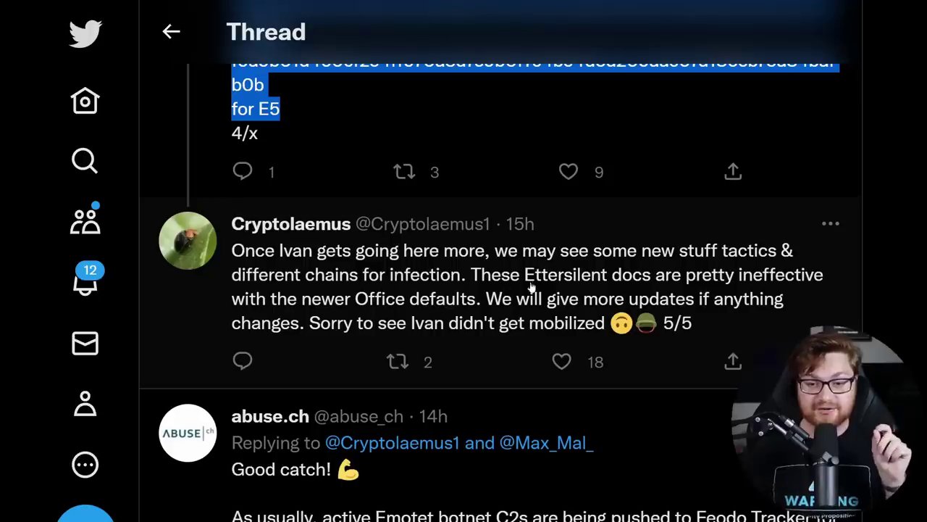
scroll(458, 269, "down", 1)
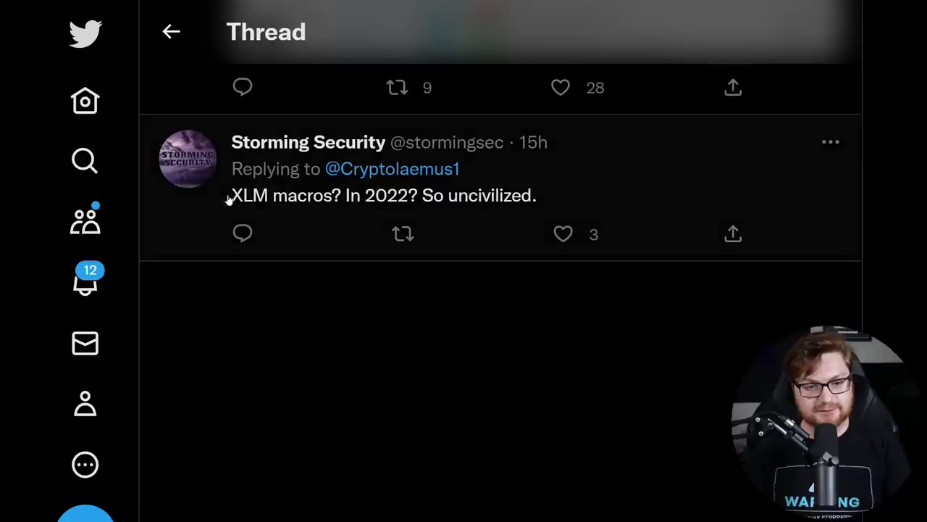
left_click_drag(230, 196, 563, 232)
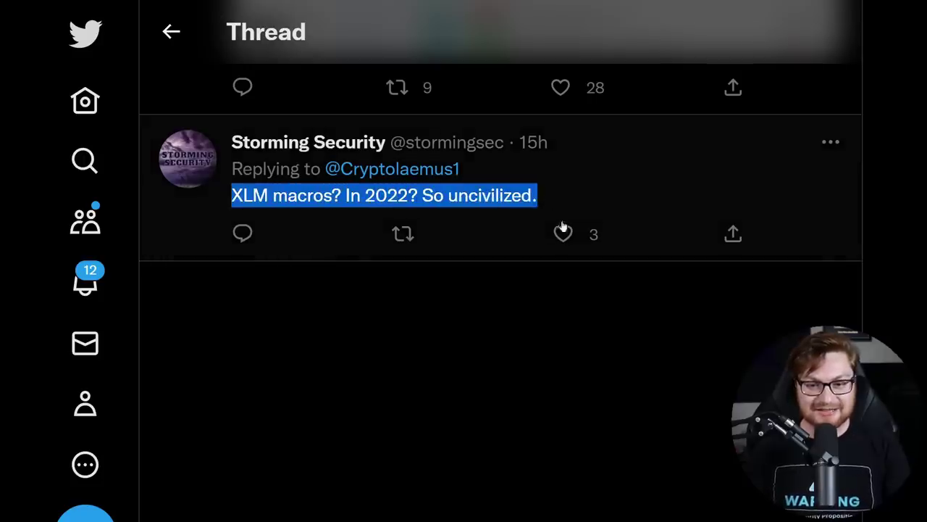
left_click(619, 334)
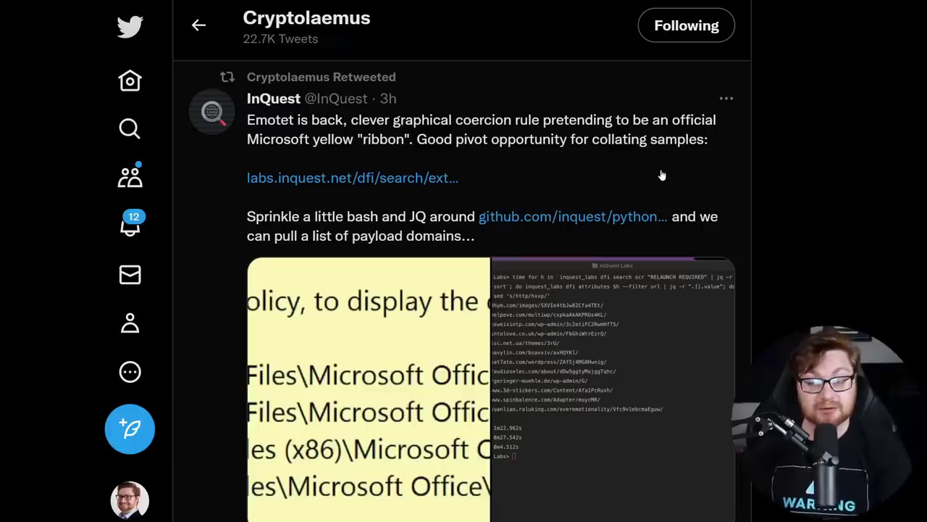
Examine the InQuest tweet and its enlarged terminal screenshot listing Emotet payload domains, and return to the Cryptolaemus timeline
scroll(668, 169, "down", 1)
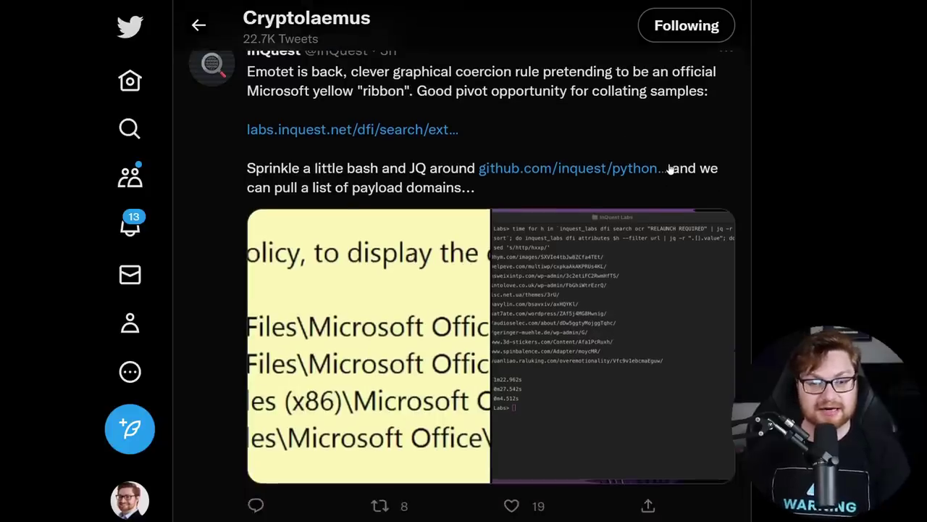
left_click(580, 312)
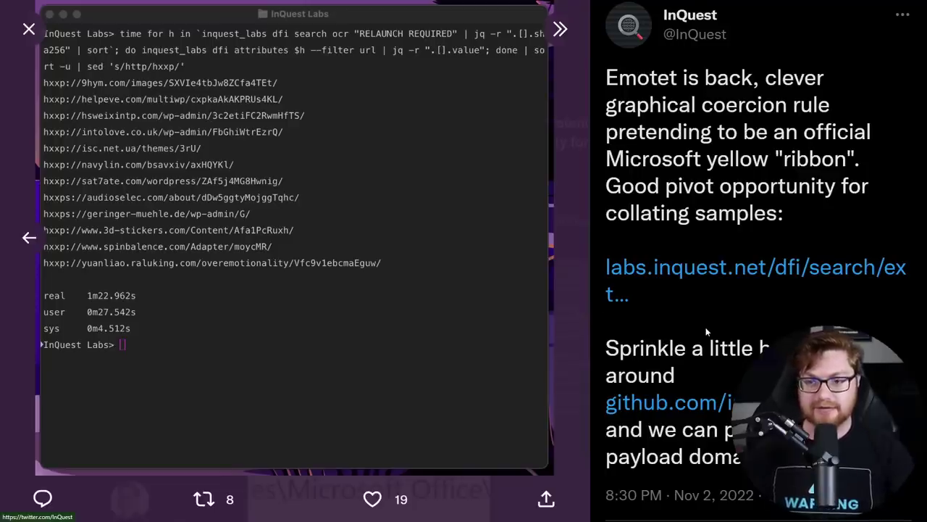
key("Escape")
Find the "The undead #Emotet is here" TTPs tweet, look through its four images, and return to the Cryptolaemus timeline
scroll(370, 309, "down", 5)
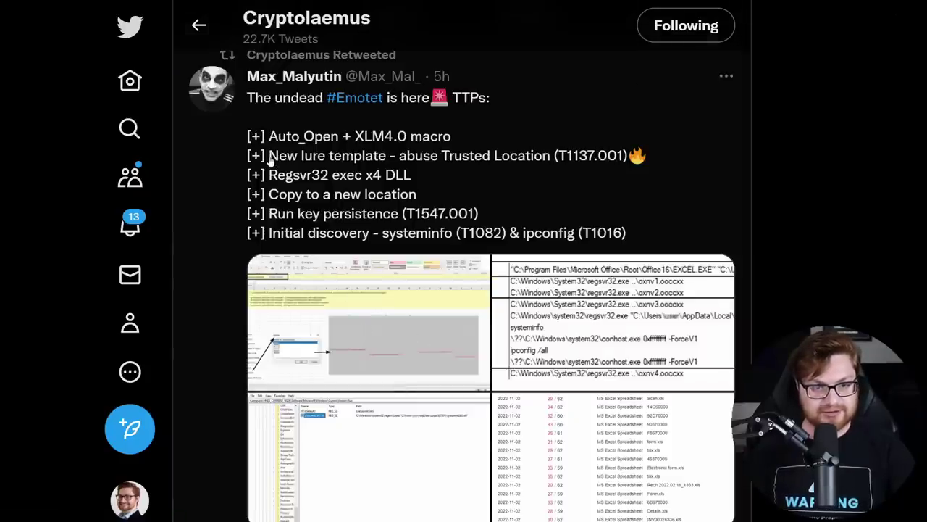
left_click(338, 323)
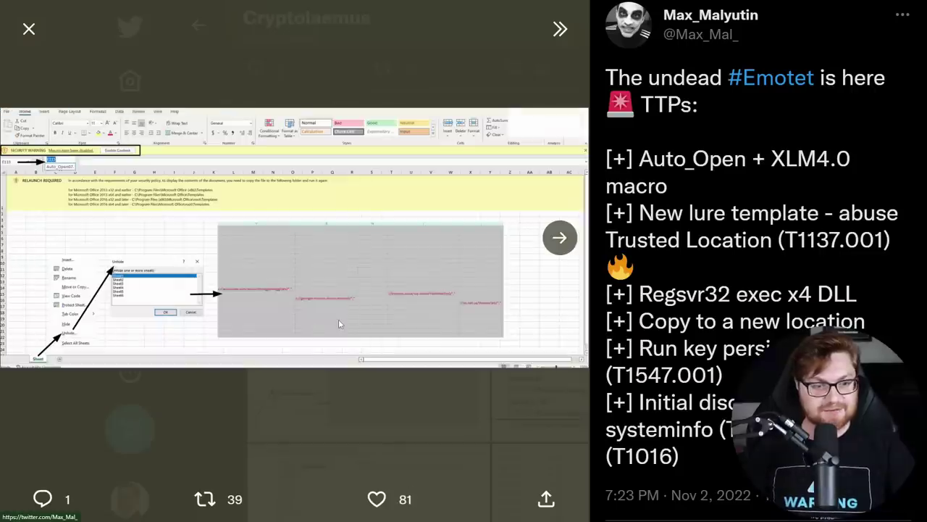
key("Right")
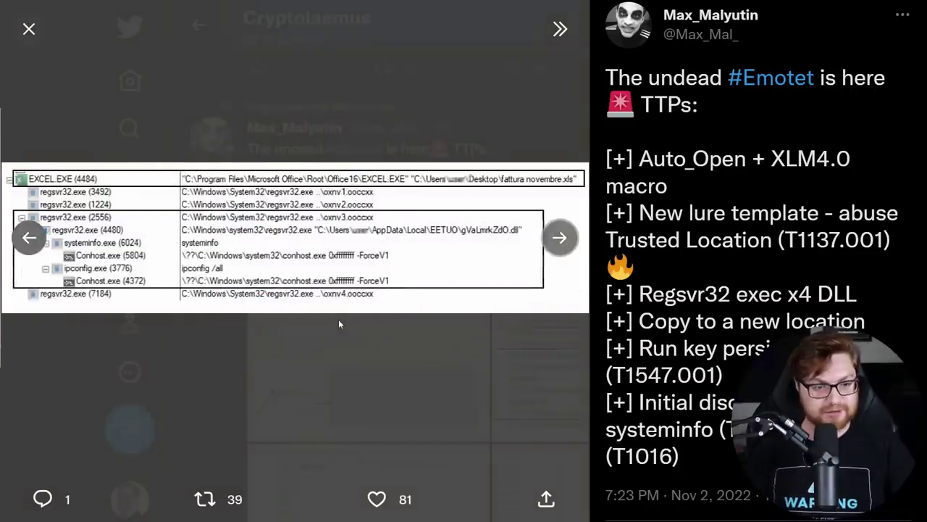
key("Right")
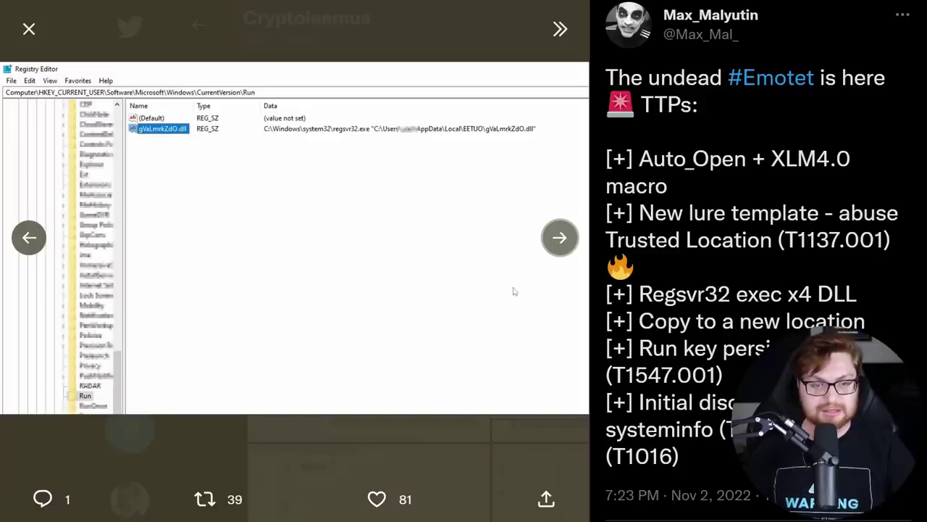
key("Right")
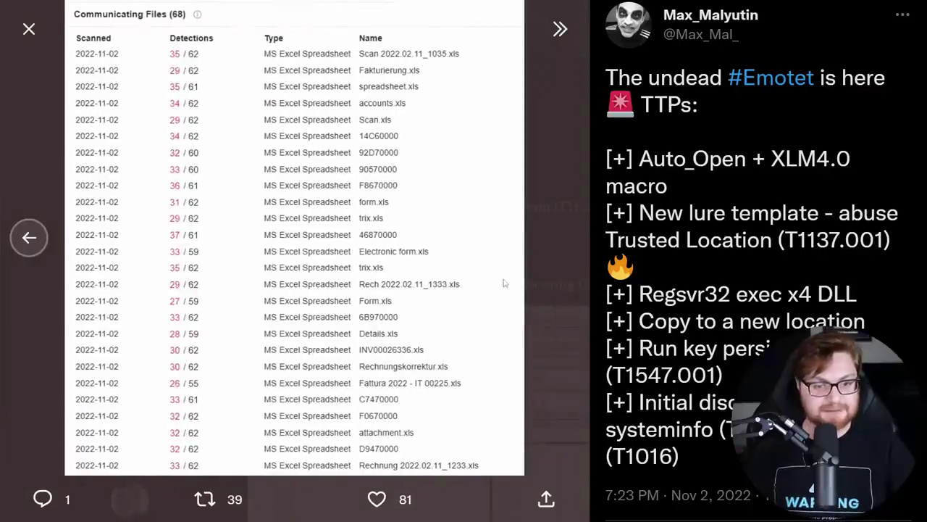
scroll(751, 265, "down", 1)
scroll(697, 330, "down", 2)
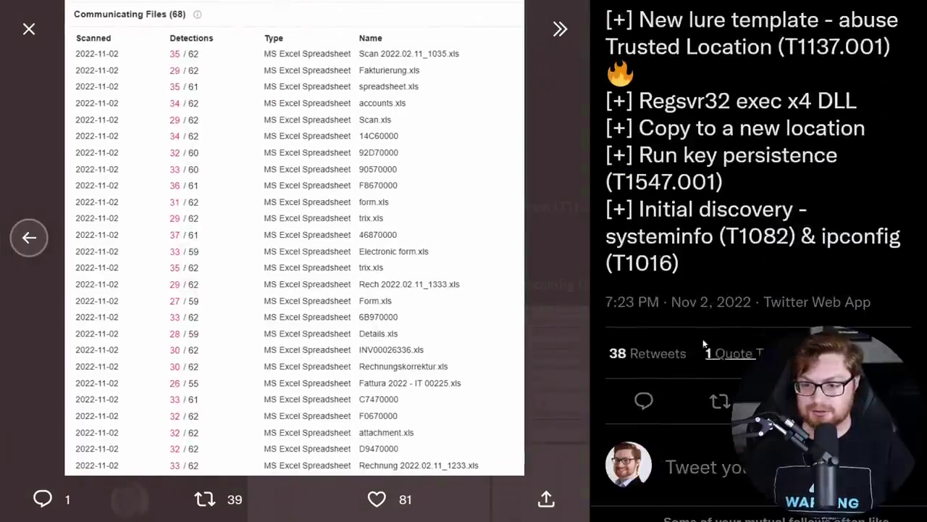
key("Escape")
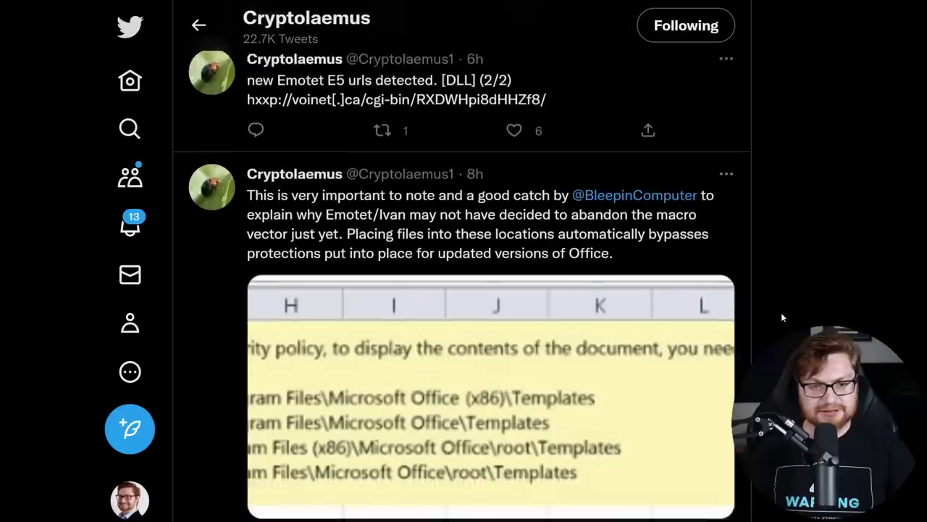
Open the Cryptolaemus tweet crediting BleepingComputer and highlight the sentence about placing files into locations that bypass Office protections
scroll(781, 313, "down", 2)
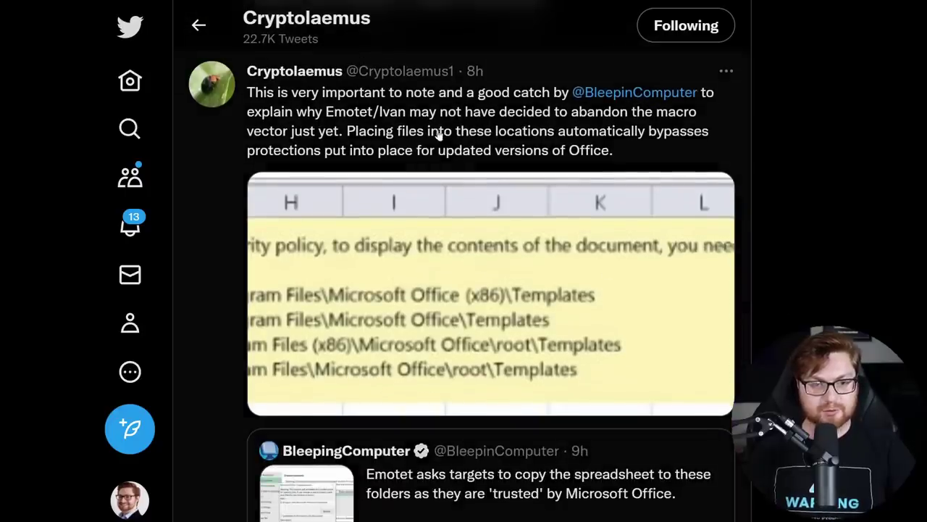
left_click(438, 137)
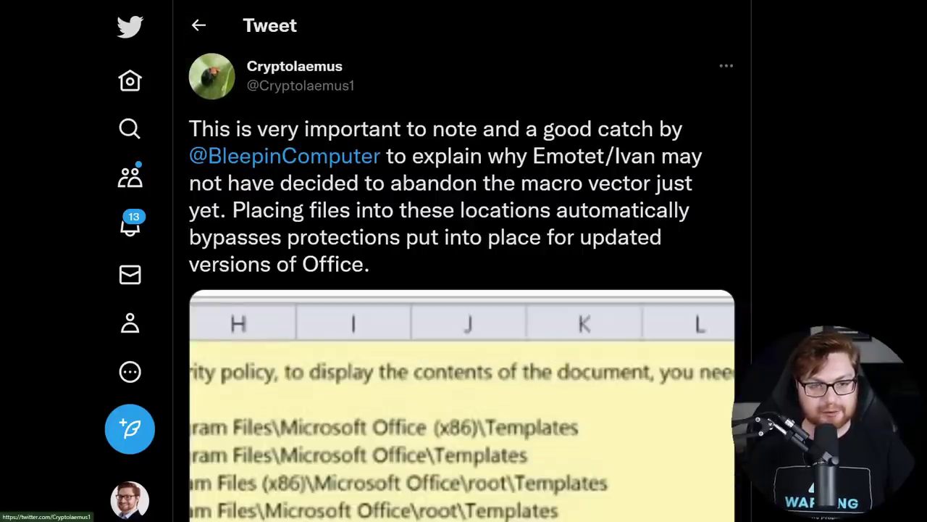
mouse_move(214, 166)
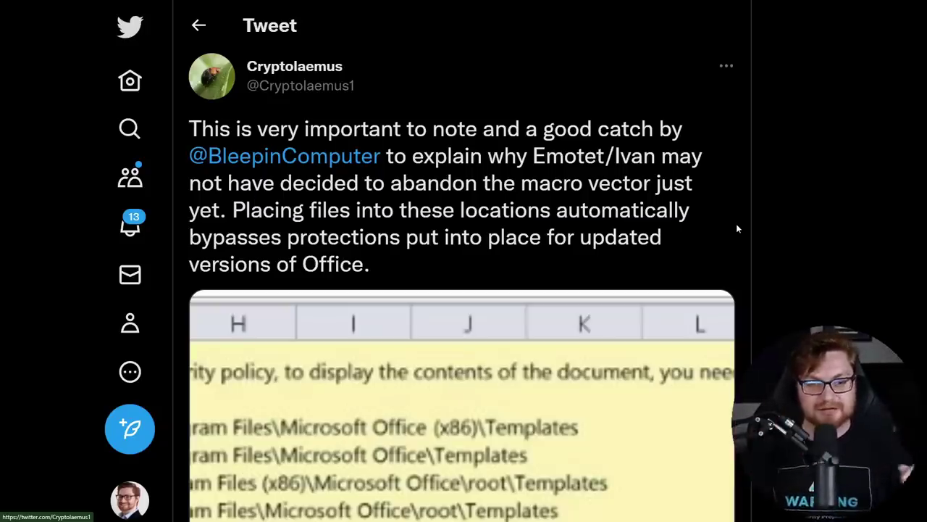
scroll(736, 227, "down", 2)
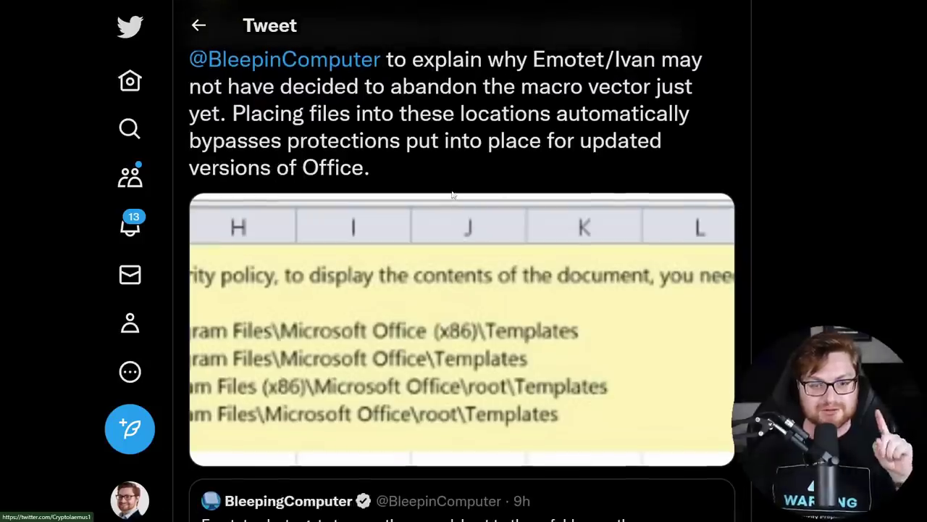
left_click_drag(231, 113, 382, 168)
scroll(458, 167, "down", 1)
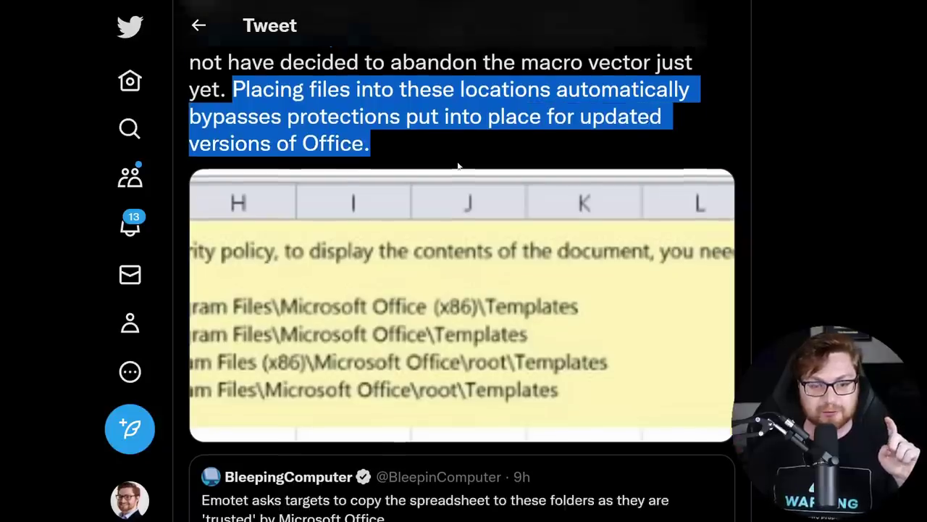
Open the quoted BleepingComputer tweet and highlight its sentence about trusted folders and the phrase "Microsoft Office Protected View"
scroll(458, 167, "down", 1)
left_click(430, 262)
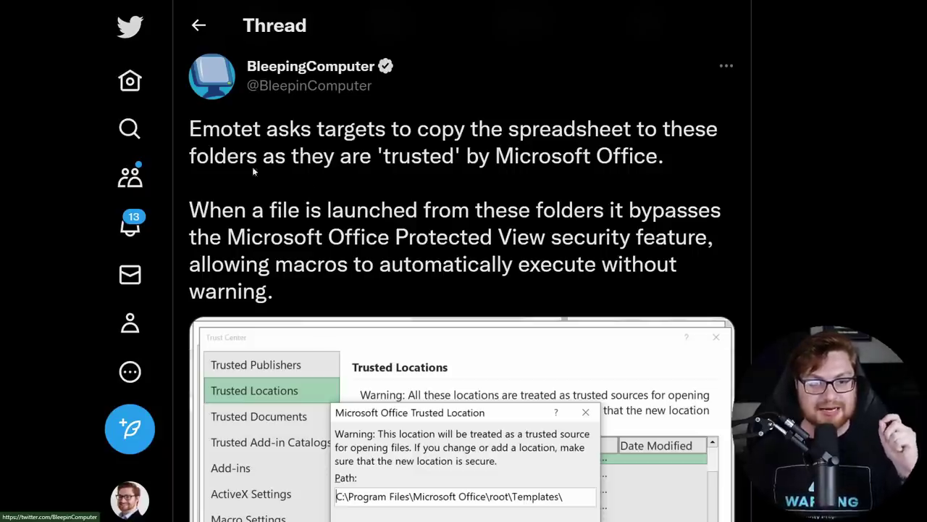
left_click_drag(189, 130, 670, 160)
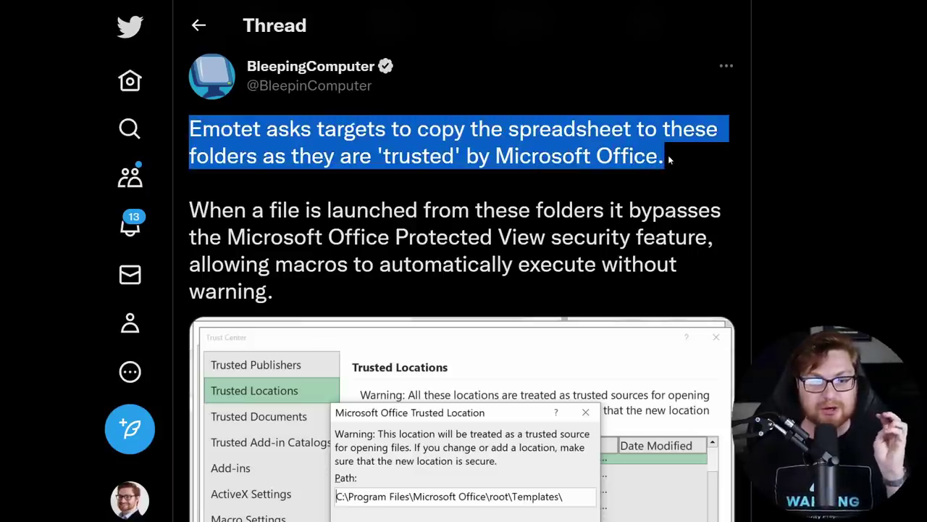
left_click(671, 161)
scroll(674, 189, "down", 2)
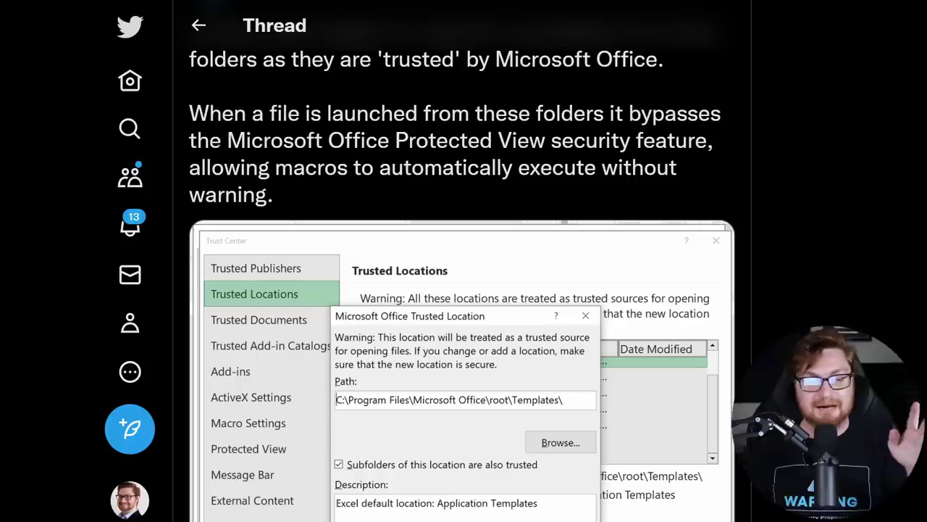
left_click_drag(196, 139, 546, 139)
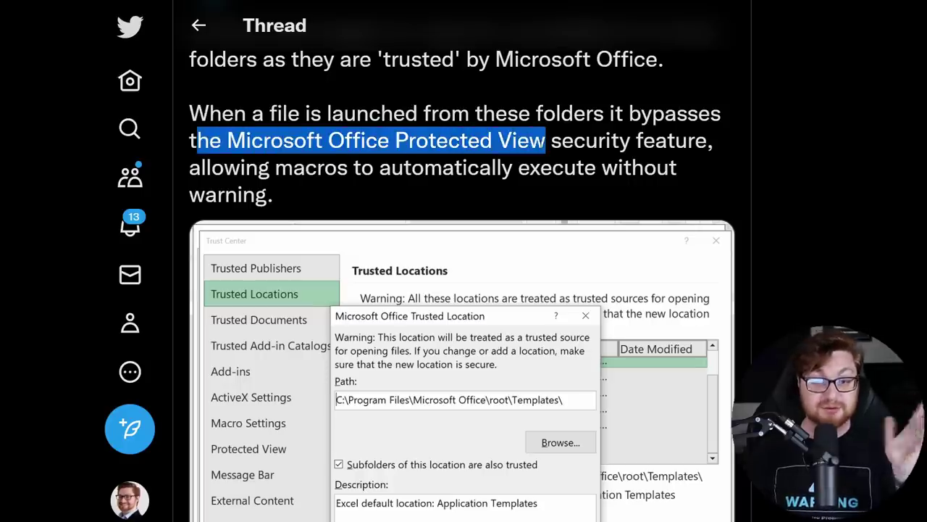
left_click(545, 141)
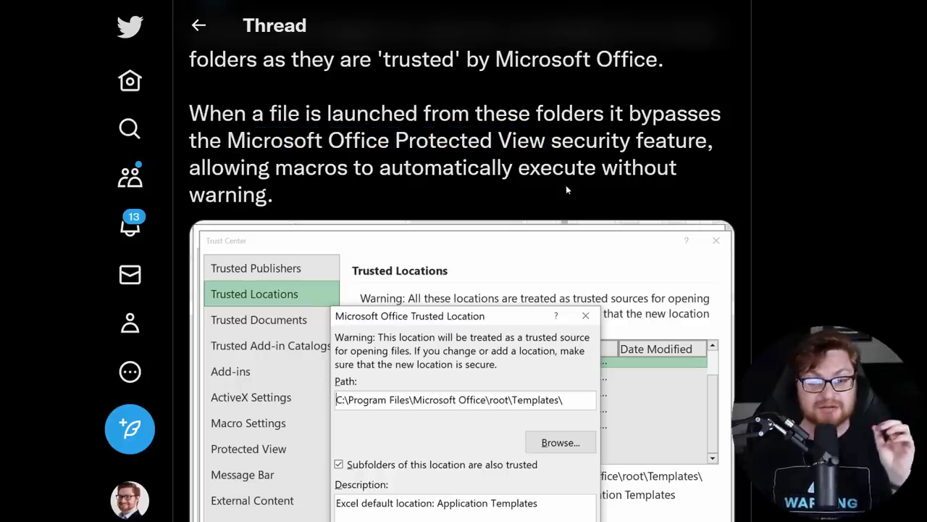
Find the BleepingComputer tweet on macro downloads and highlight "DLL from various compromised sites, many of" and "WordPress"
scroll(627, 200, "down", 2)
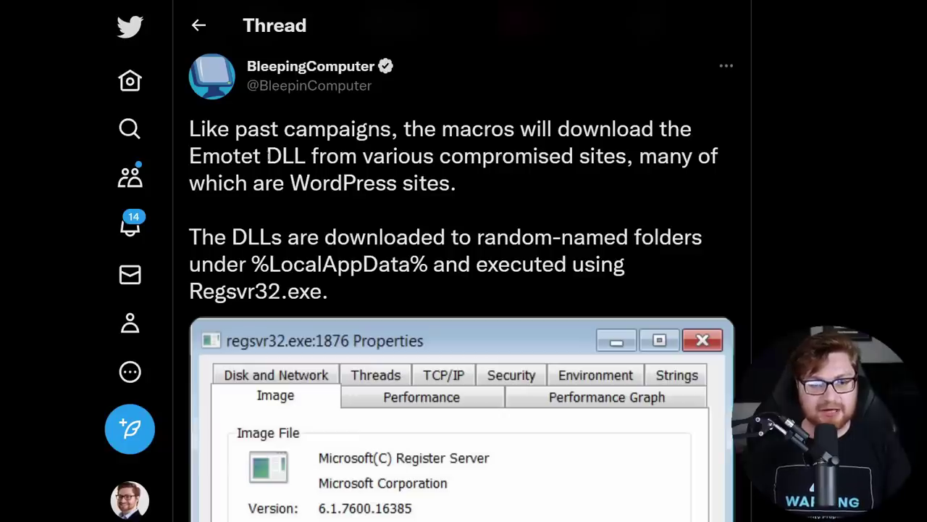
left_click_drag(268, 156, 717, 156)
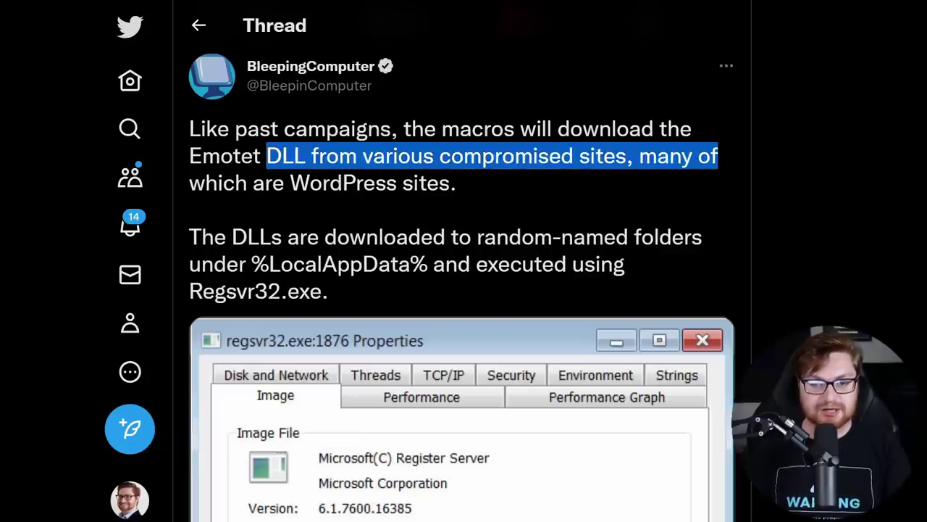
left_click(596, 174)
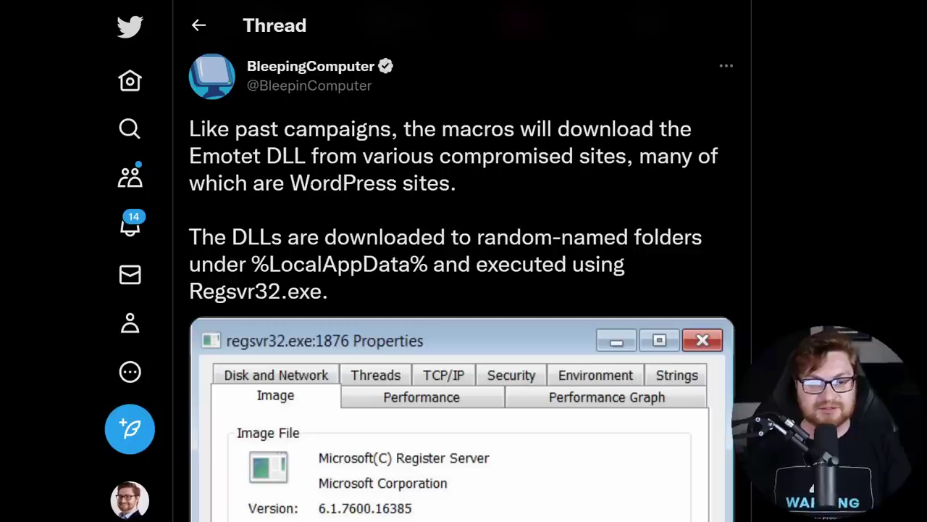
left_click_drag(290, 183, 397, 183)
left_click(400, 199)
Highlight "random-named folders", "%LocalAppData%" and "Regsvr32.exe" in the tweet's second paragraph
scroll(401, 233, "down", 1)
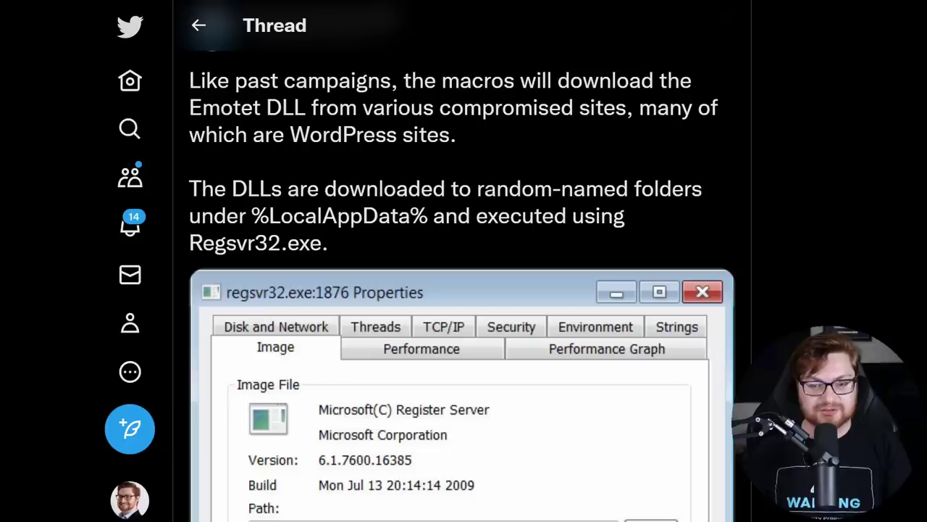
left_click_drag(483, 188, 692, 188)
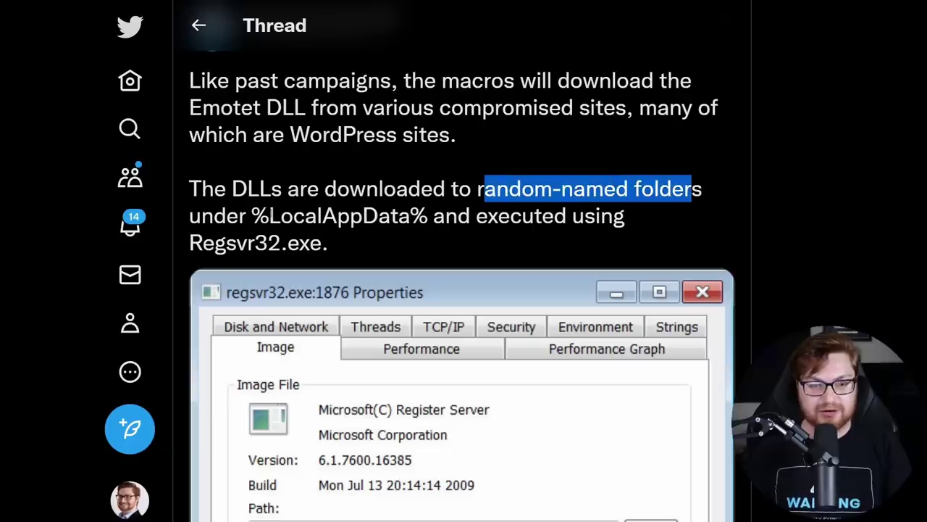
left_click_drag(251, 215, 428, 216)
left_click(428, 215)
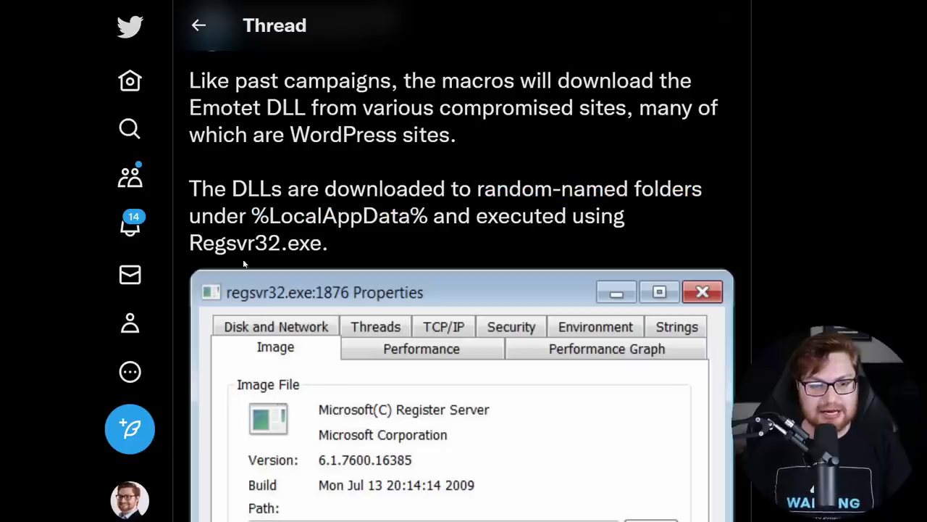
left_click_drag(189, 243, 336, 243)
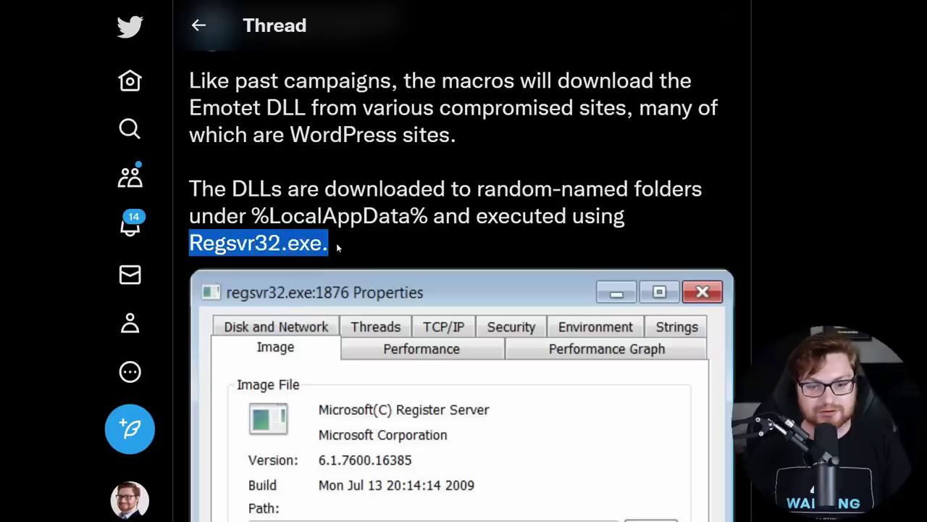
left_click(336, 243)
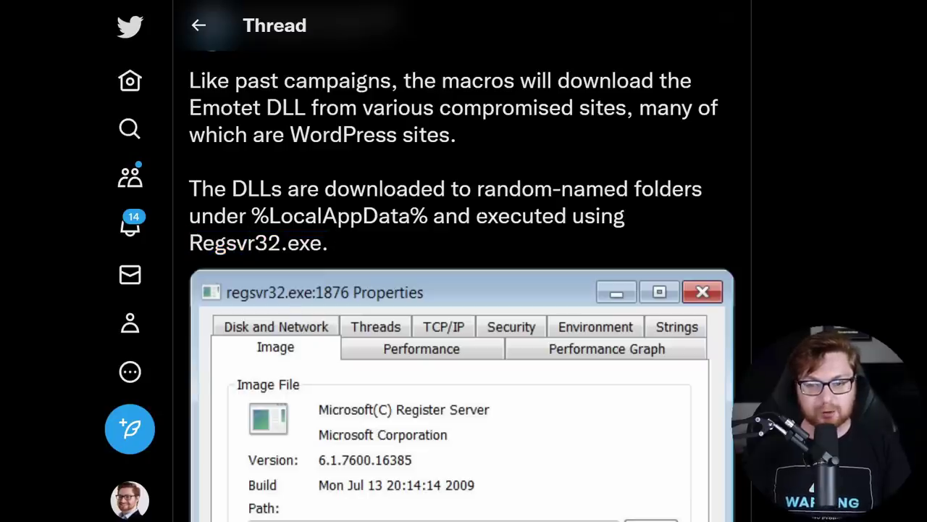
Examine the regsvr32.exe properties screenshot and read the thread's tweet about Emotet not currently dropping additional payloads
scroll(293, 179, "down", 3)
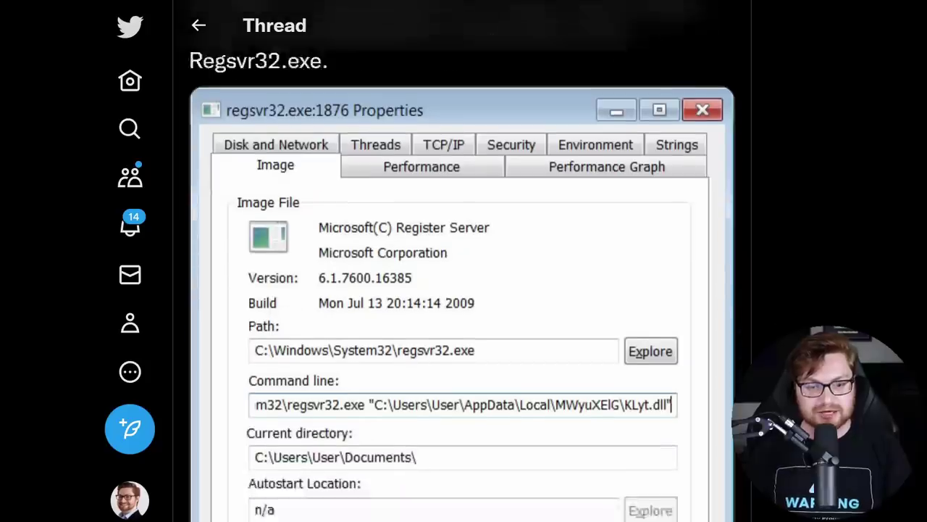
scroll(293, 179, "up", 1)
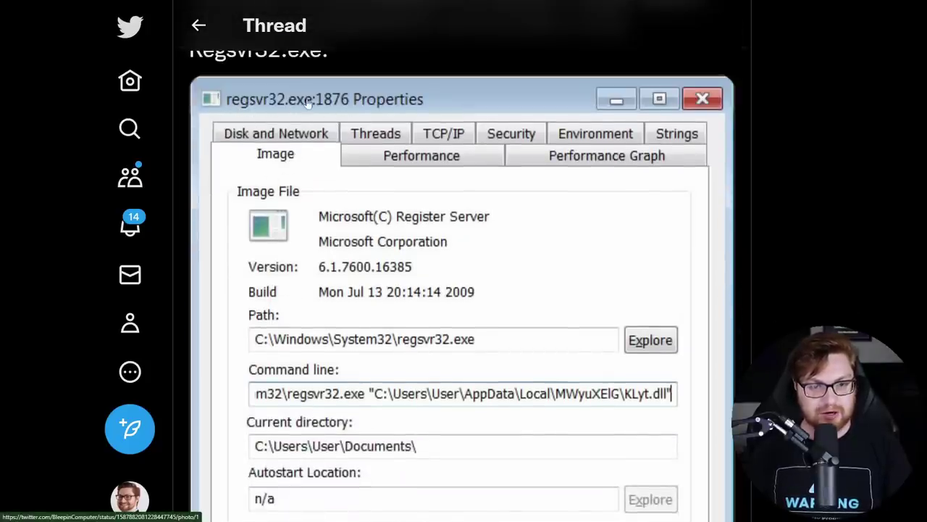
scroll(445, 262, "down", 3)
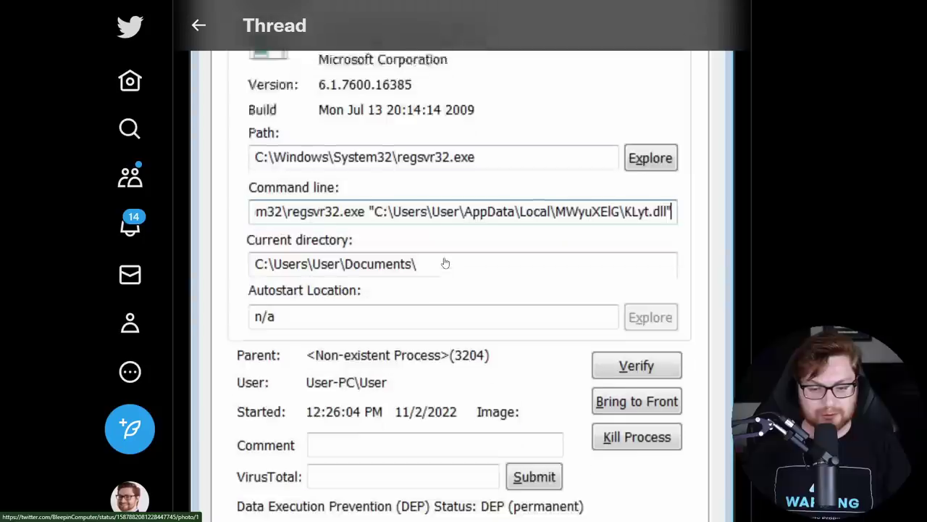
scroll(445, 263, "up", 1)
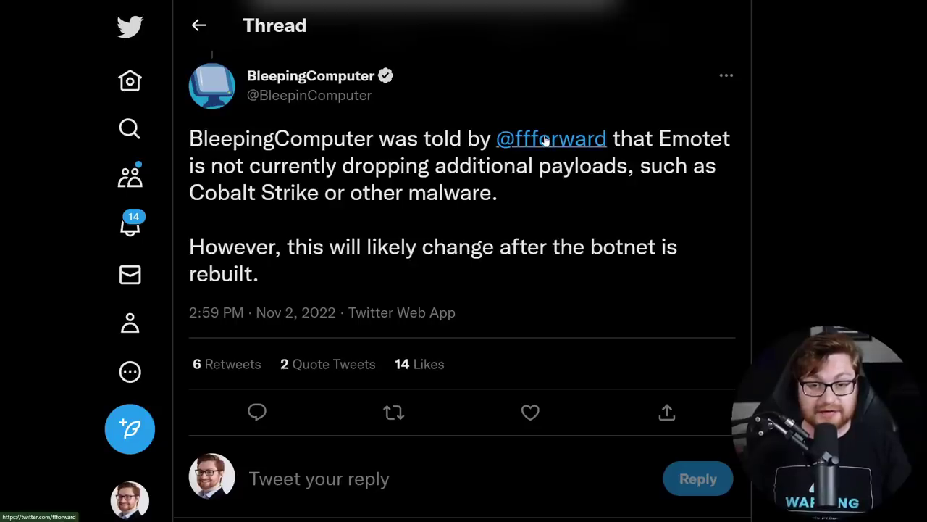
mouse_move(550, 143)
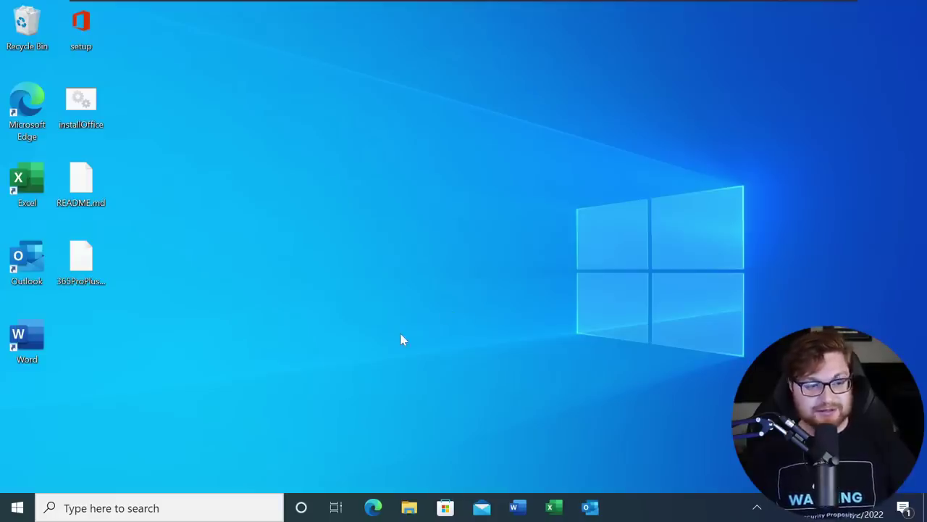
Launch Excel and create a blank workbook
double_click(27, 181)
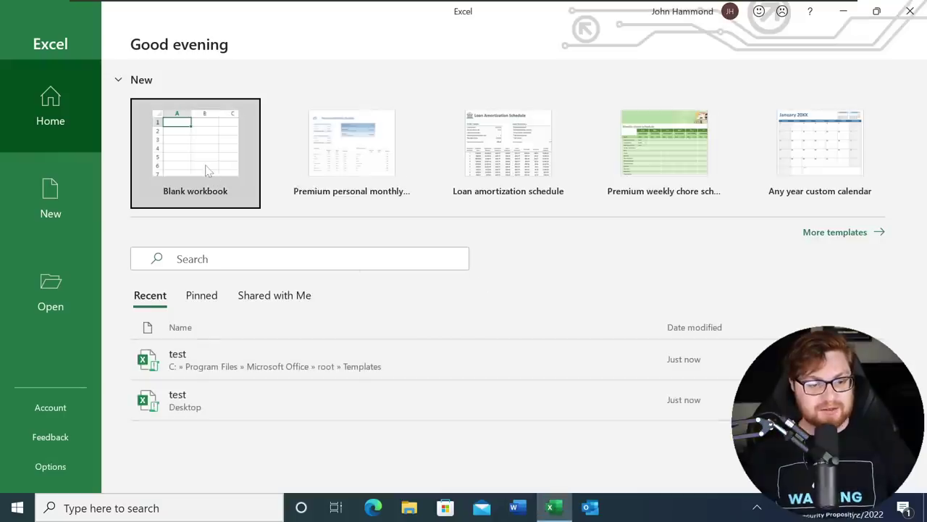
left_click(206, 170)
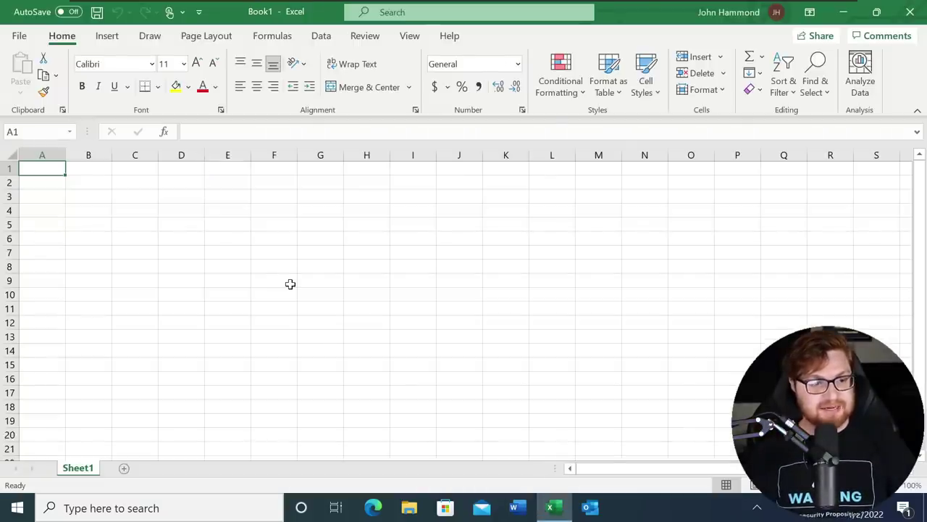
right_click(77, 468)
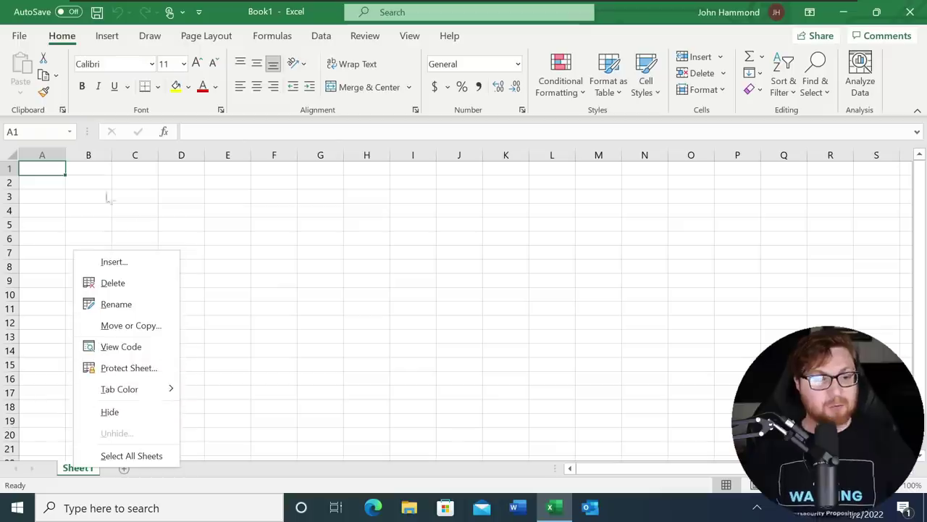
left_click(62, 177)
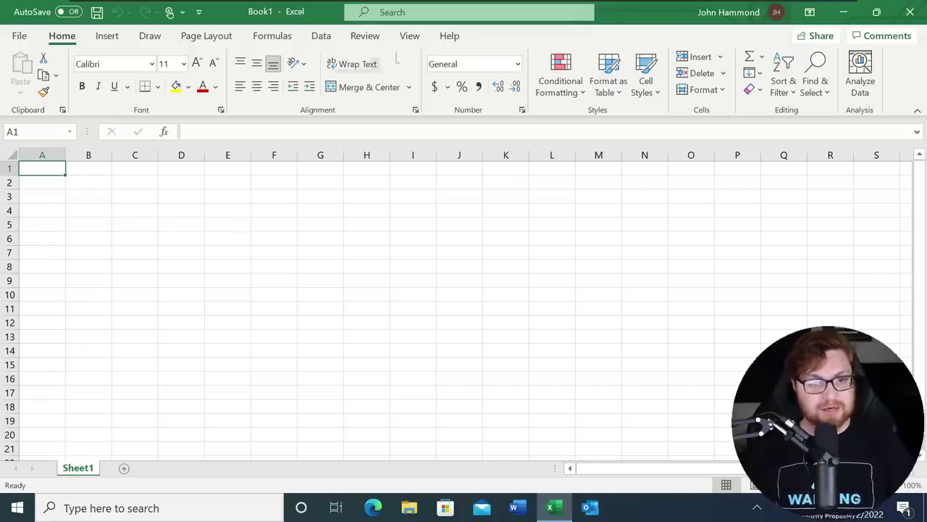
Insert an MS Excel 4.0 Macro sheet into the workbook and begin a formula in its cell A1
right_click(87, 469)
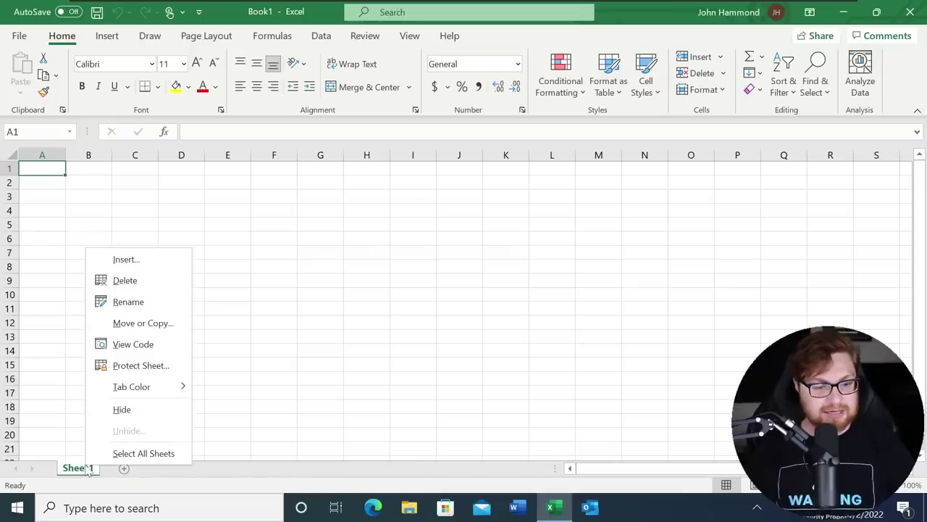
left_click(122, 260)
left_click_drag(166, 136, 359, 122)
left_click(281, 183)
left_click(320, 180)
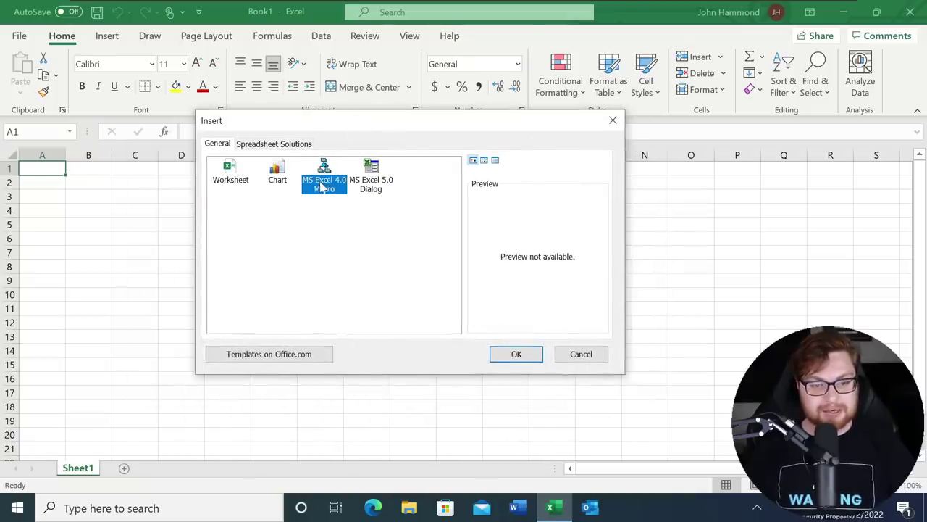
left_click(516, 354)
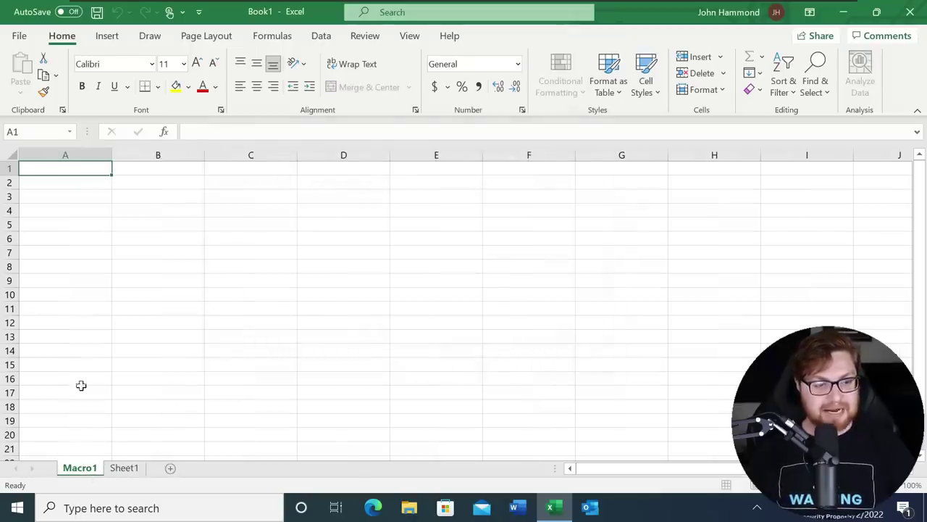
type("=")
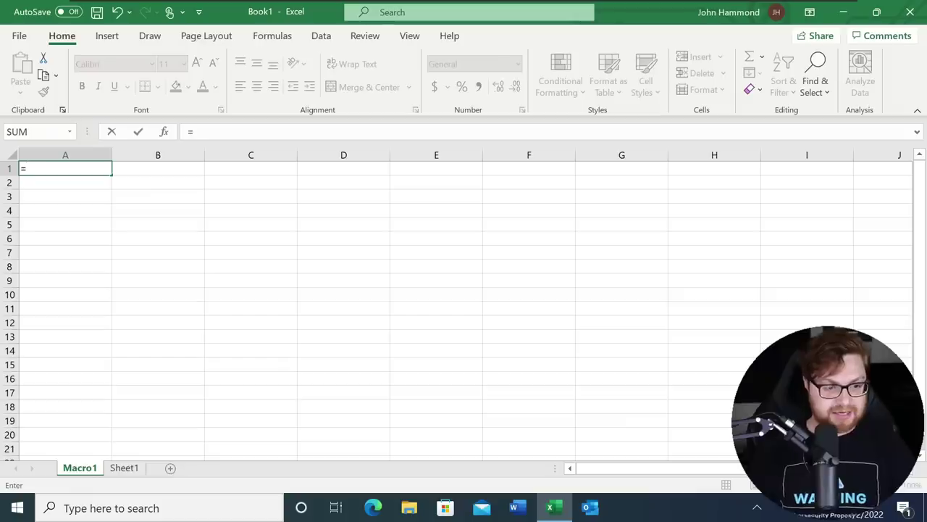
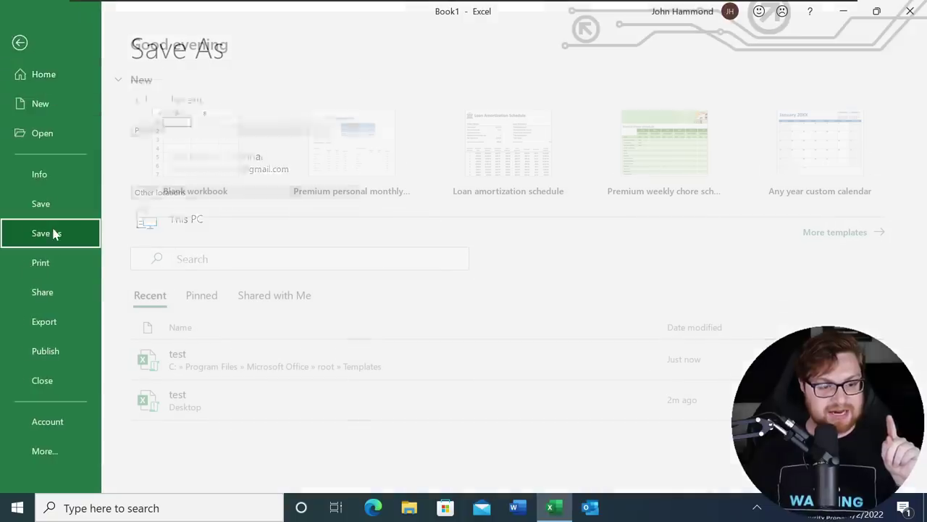
Name the workbook poc for saving to the Desktop and choose the Excel Macro-Enabled Workbook (*.xlsm) format
left_click(465, 213)
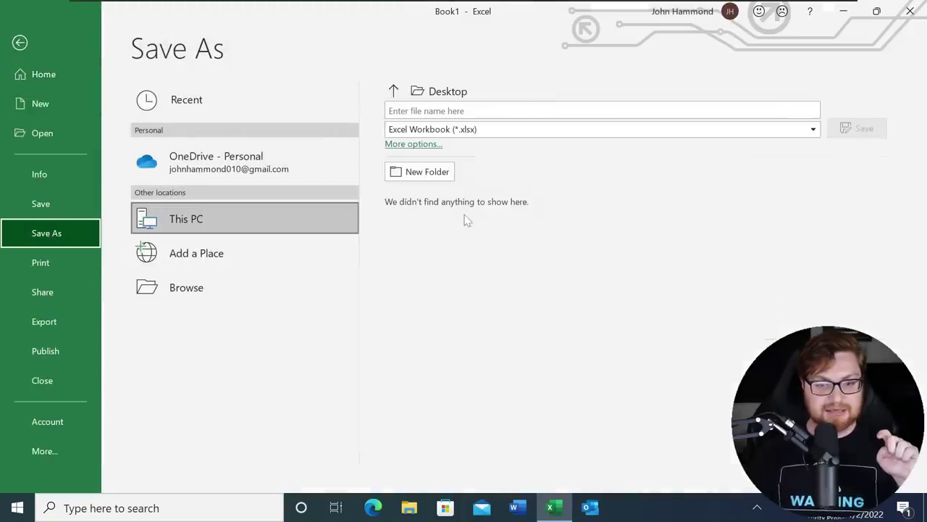
left_click(543, 110)
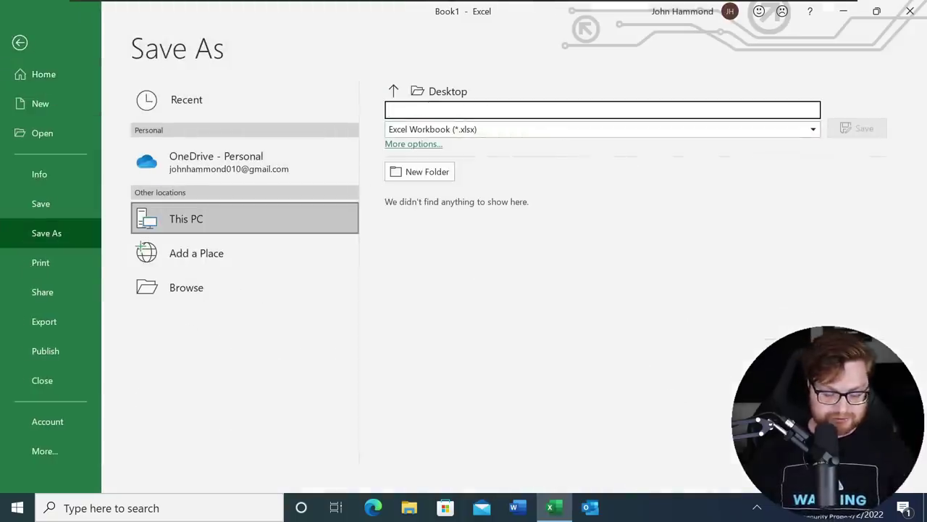
type("poc")
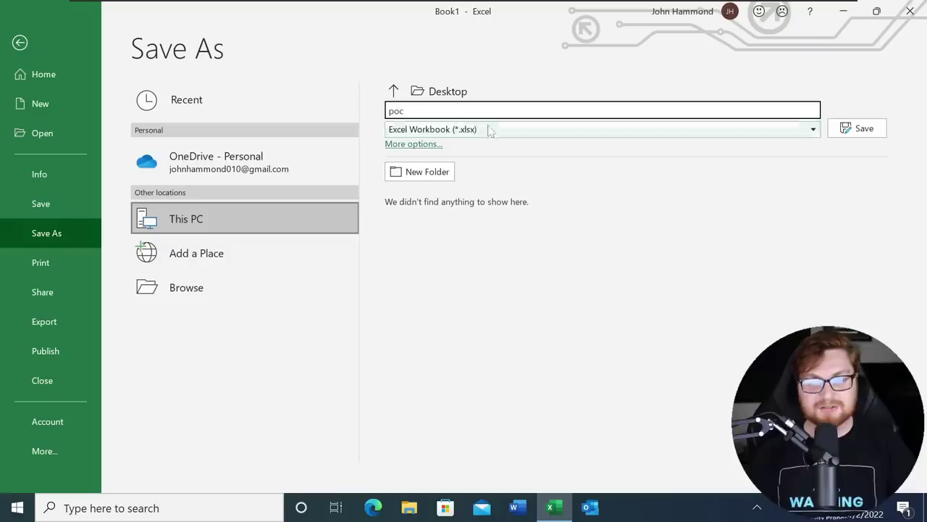
left_click(487, 129)
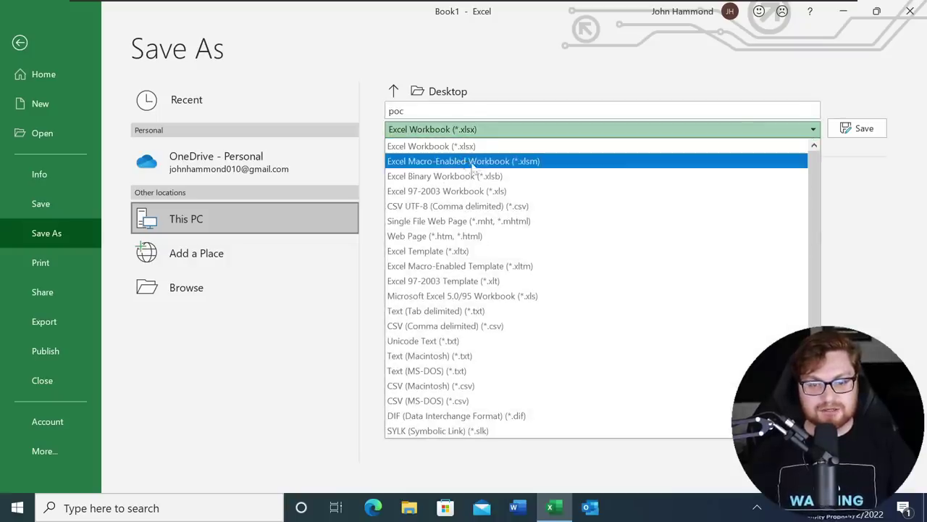
left_click(449, 163)
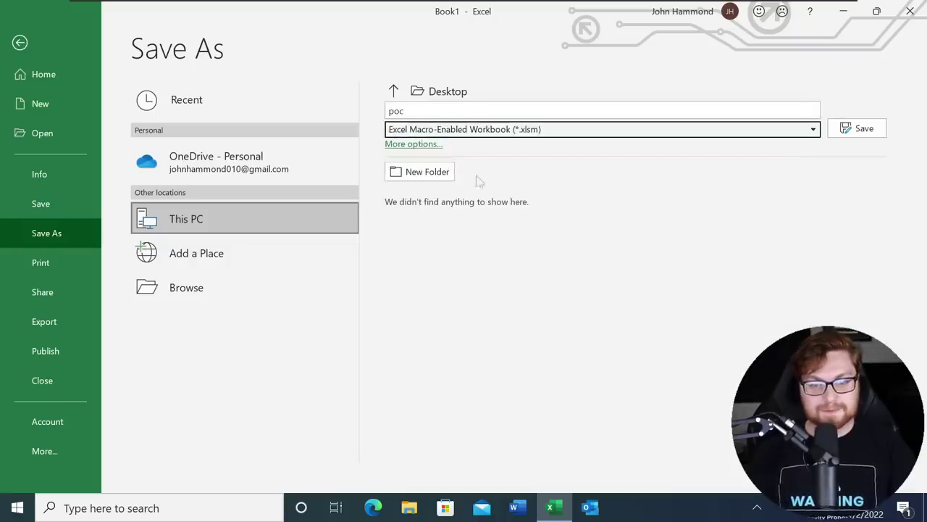
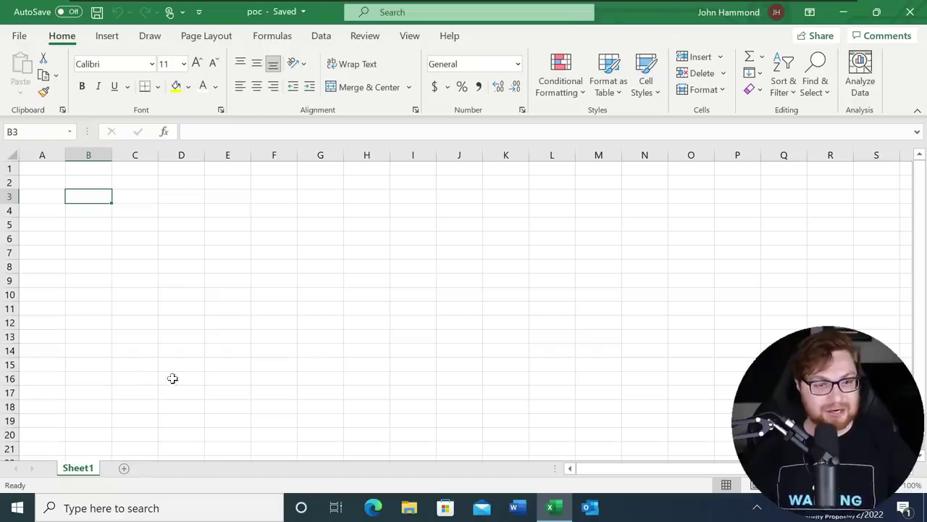
Restore the poc workbook to a smaller window and close it to return to the desktop
left_click_drag(655, 22, 550, 63)
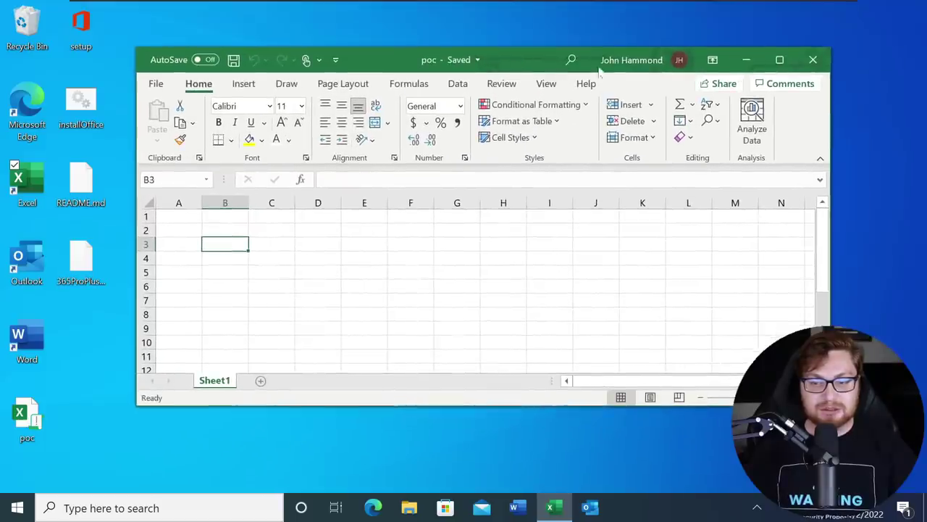
left_click(813, 60)
left_click(434, 277)
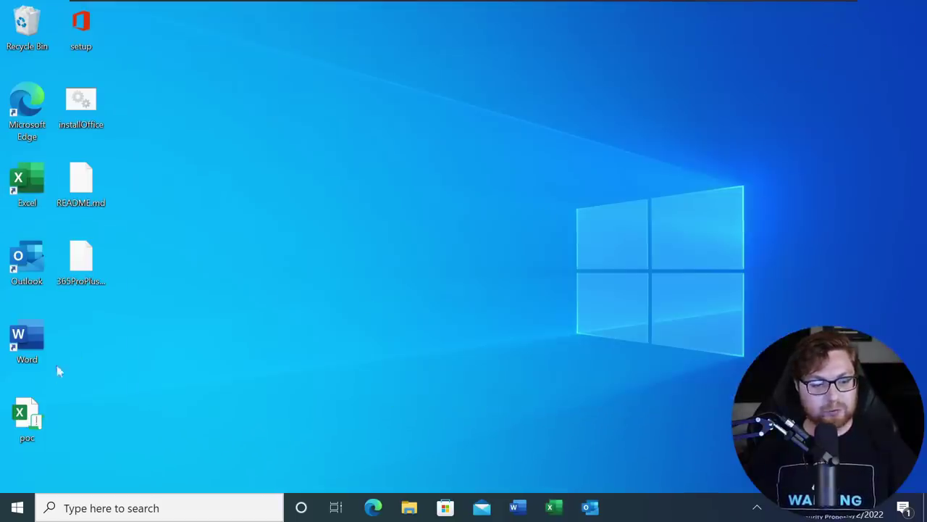
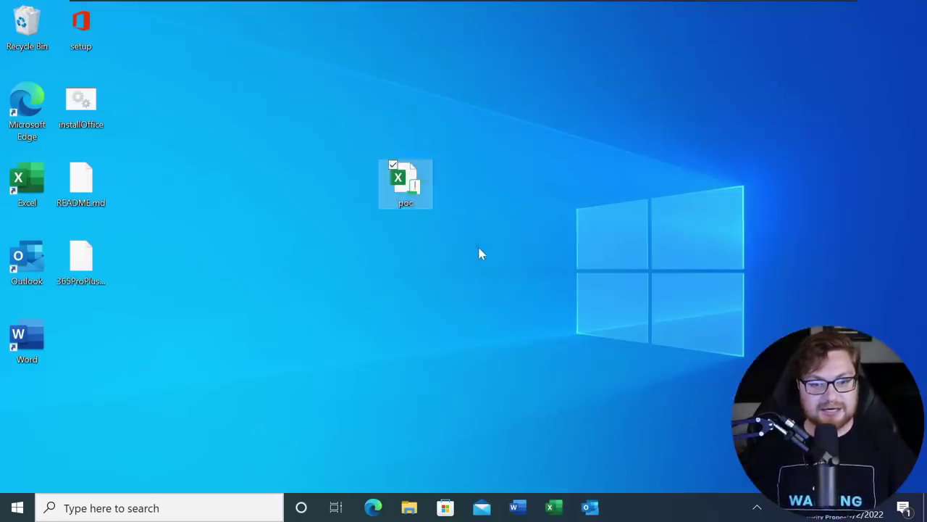
Open the poc workbook from the desktop to test its macro, and close Calculator and the workbook
double_click(413, 183)
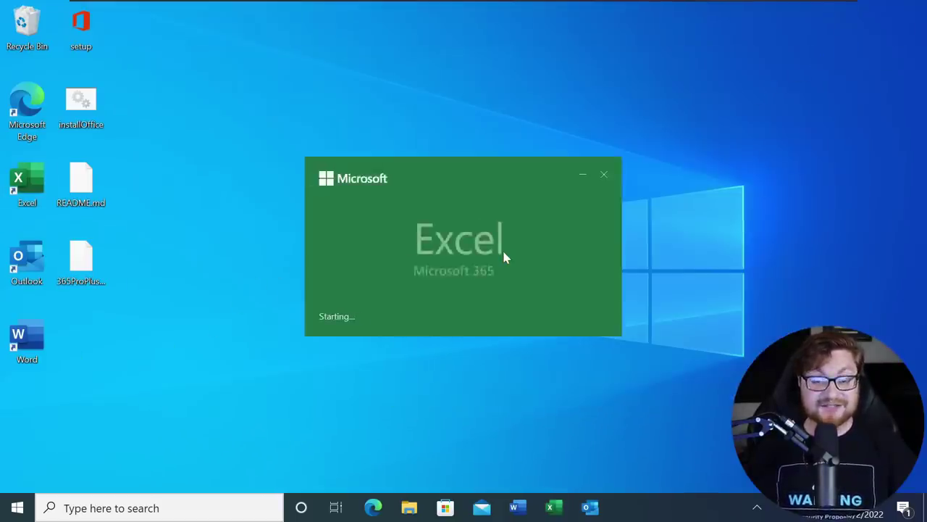
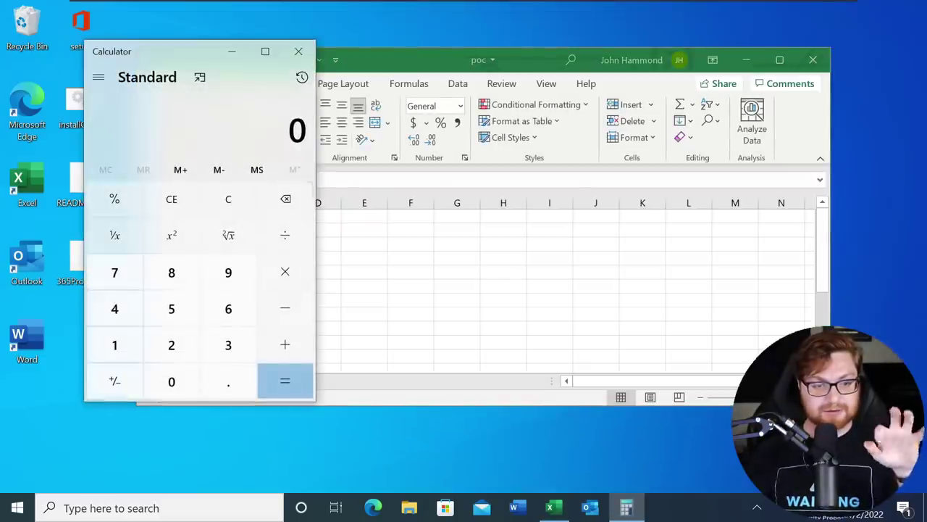
left_click(304, 57)
left_click(813, 59)
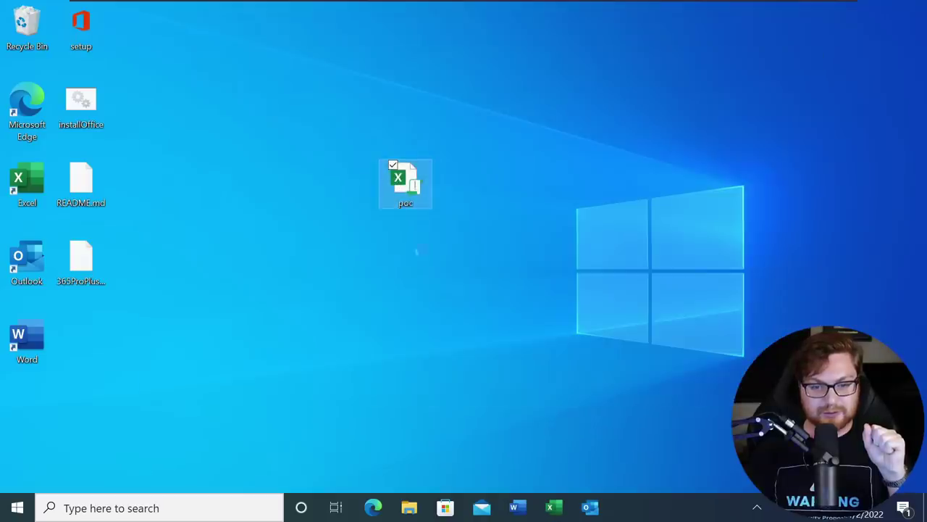
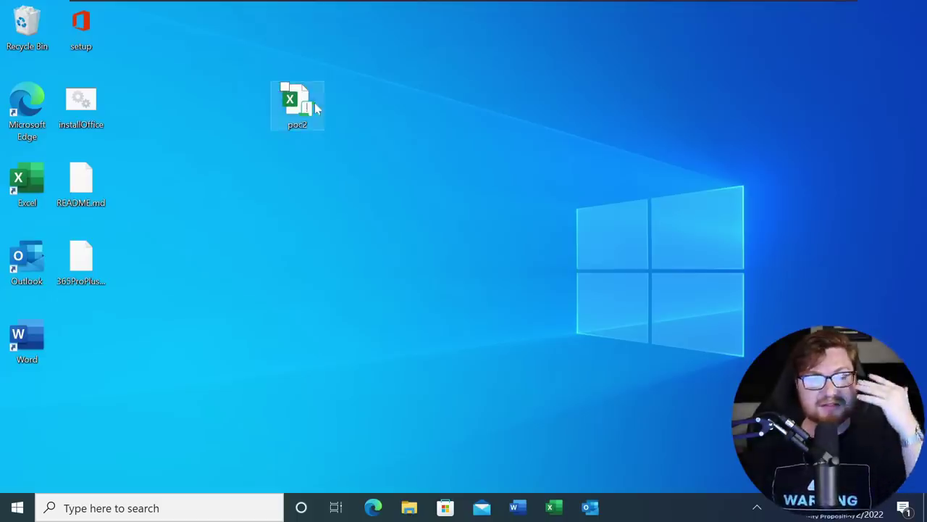
Open the poc2 workbook from the desktop to check how its macros are handled, and close it without enabling content
double_click(309, 104)
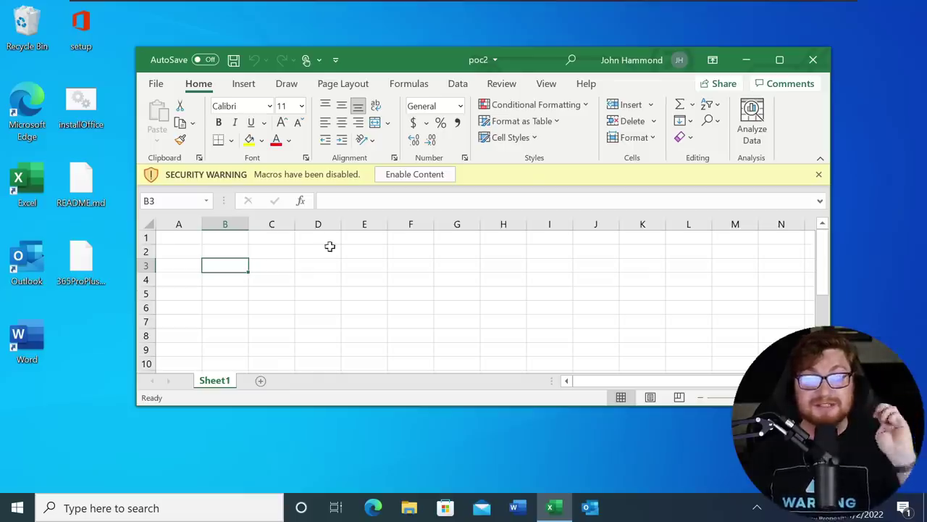
left_click(813, 59)
left_click_drag(215, 214, 395, 46)
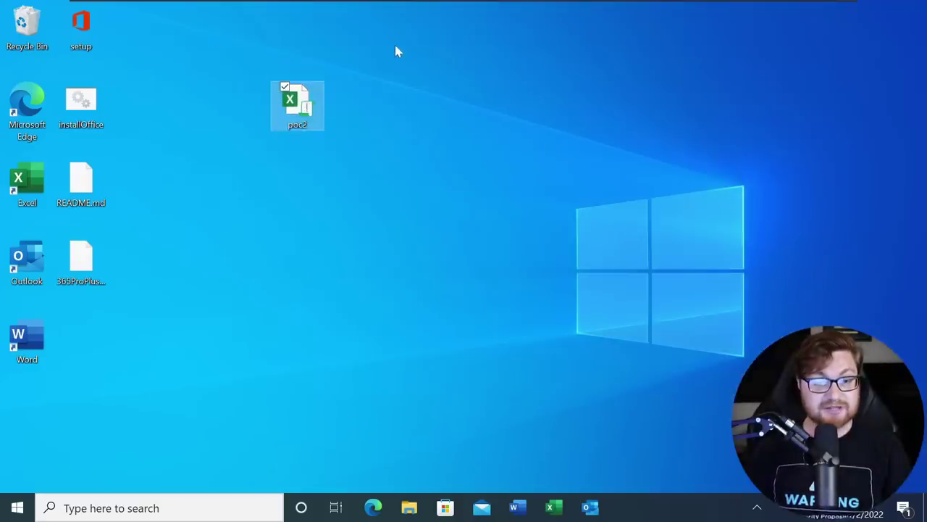
Cut the poc2 workbook from the desktop for moving
right_click(307, 96)
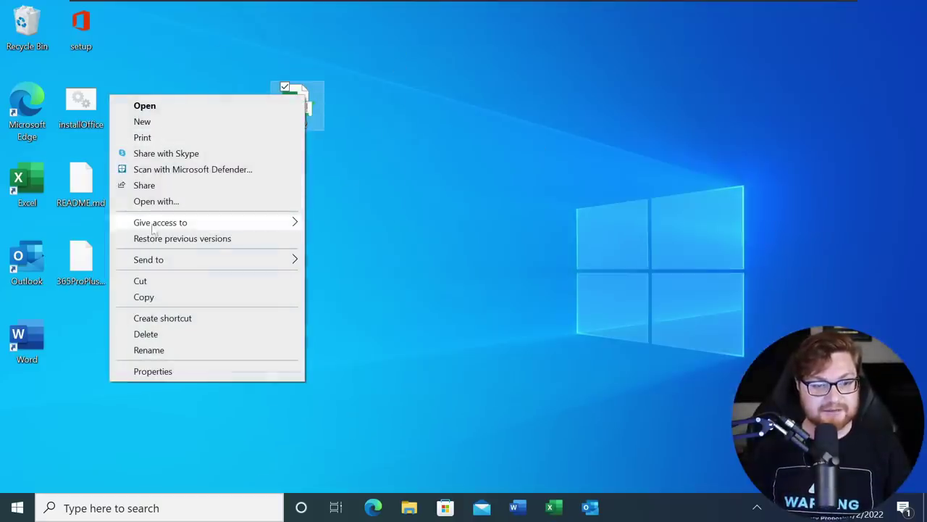
left_click(151, 283)
left_click(425, 281)
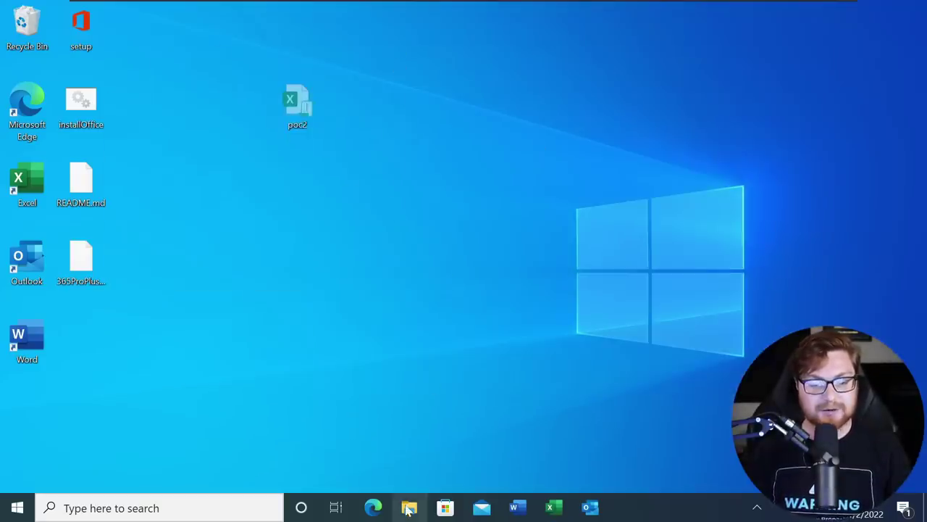
Switch to File Explorer and go to the root of the C: drive
left_click(409, 507)
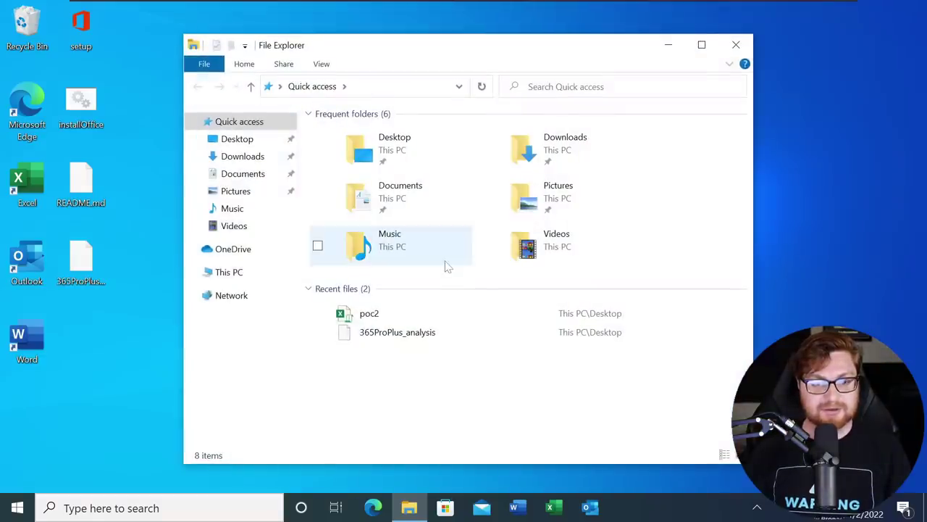
left_click(379, 89)
type("C:")
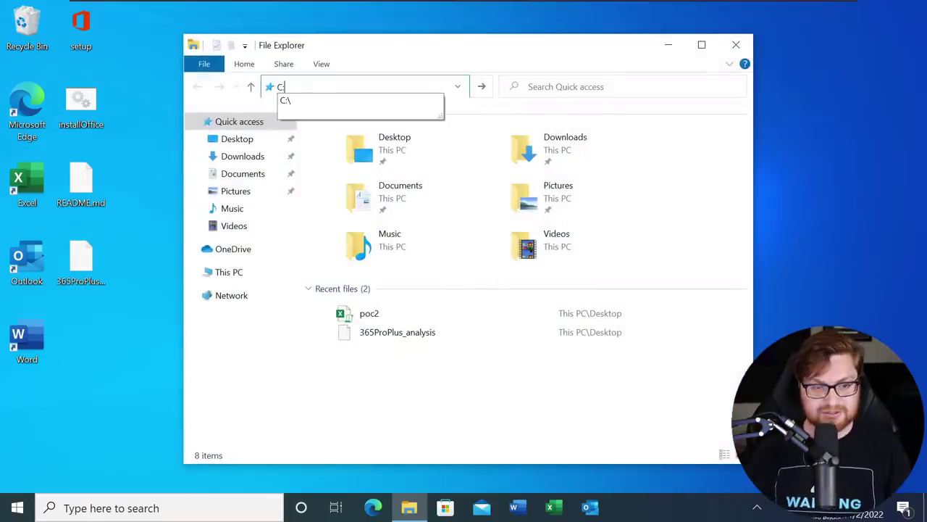
key("Return")
scroll(392, 255, "up", 5)
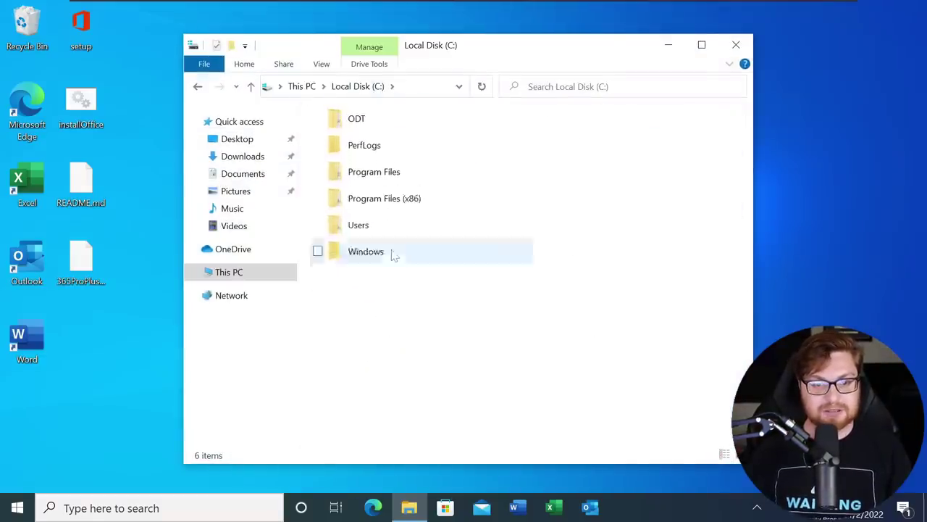
scroll(392, 255, "up", 5)
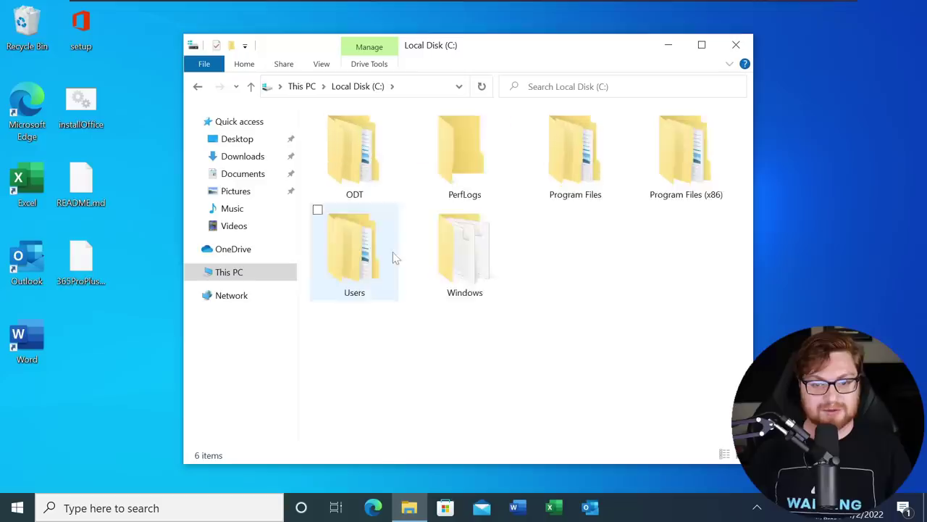
Open the Templates folder under Program Files\Microsoft Office\root
double_click(569, 175)
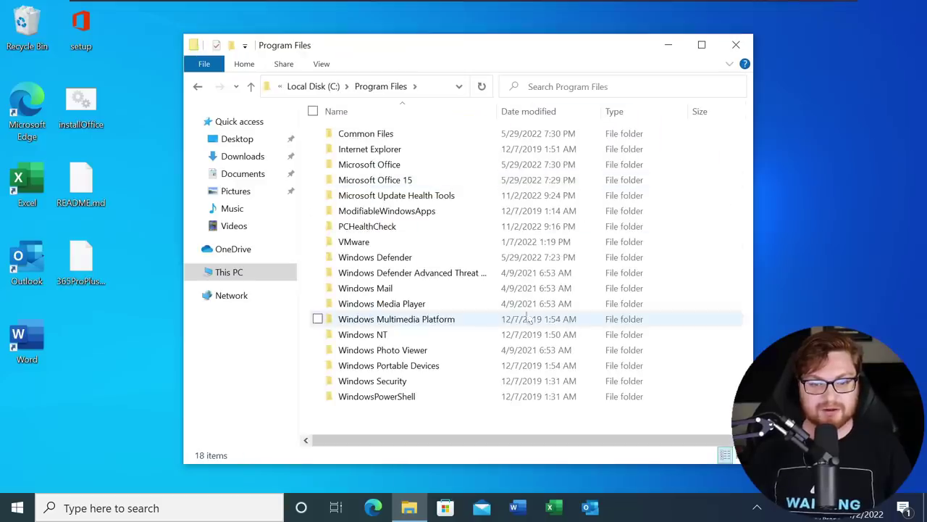
left_click(374, 165)
scroll(410, 206, "down", 1)
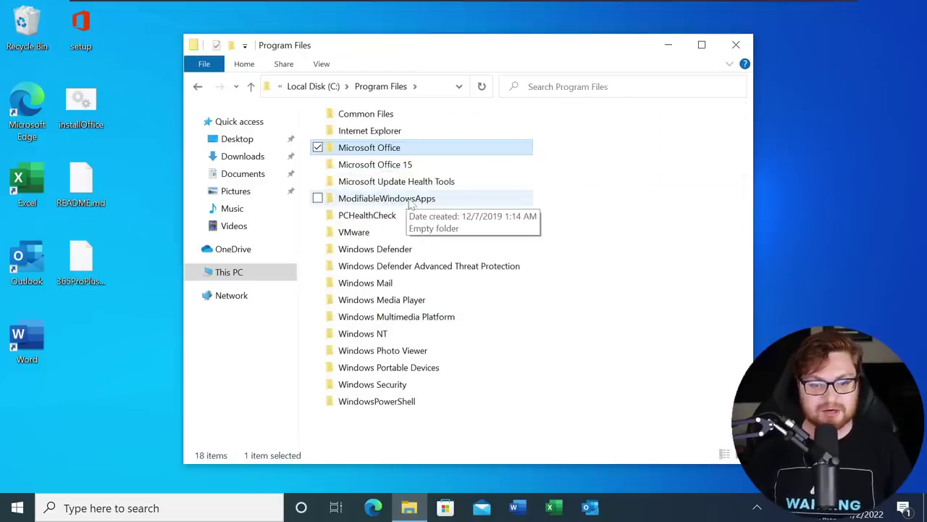
scroll(412, 205, "up", 2)
scroll(456, 166, "up", 1)
double_click(450, 143)
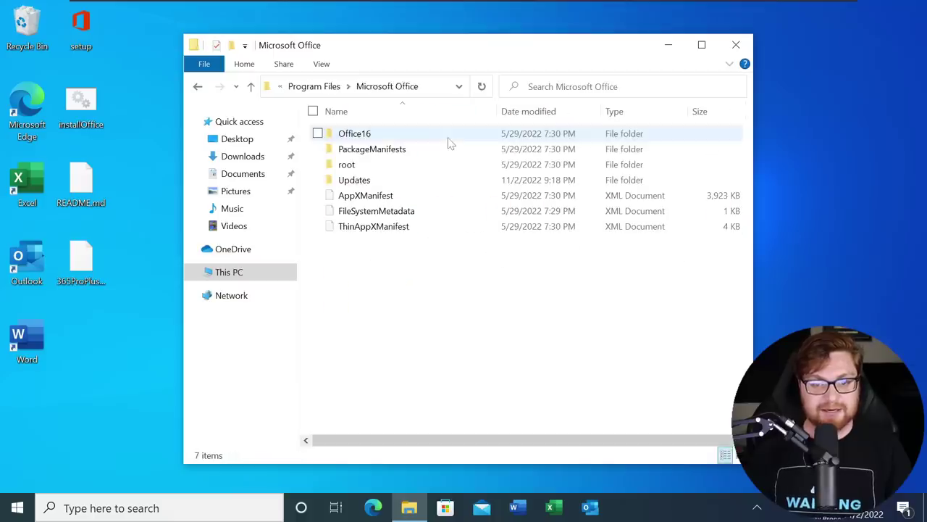
double_click(352, 167)
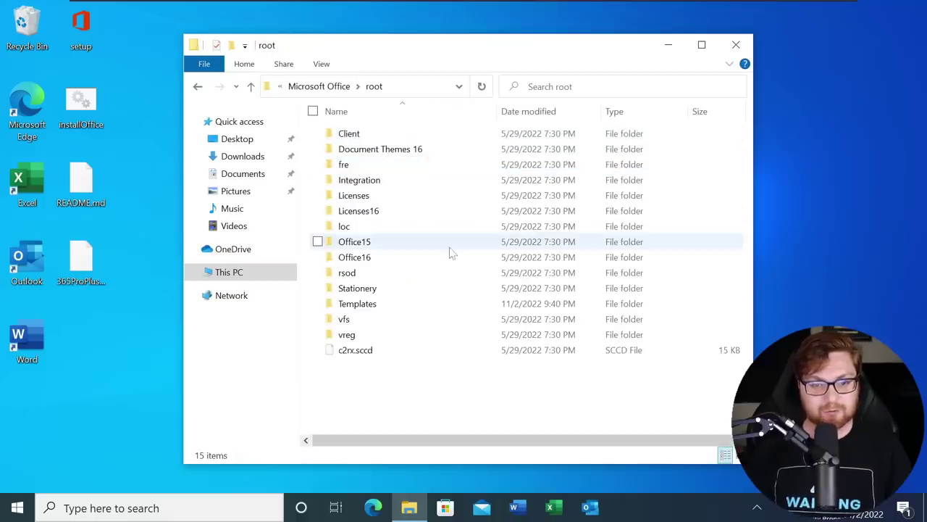
double_click(373, 305)
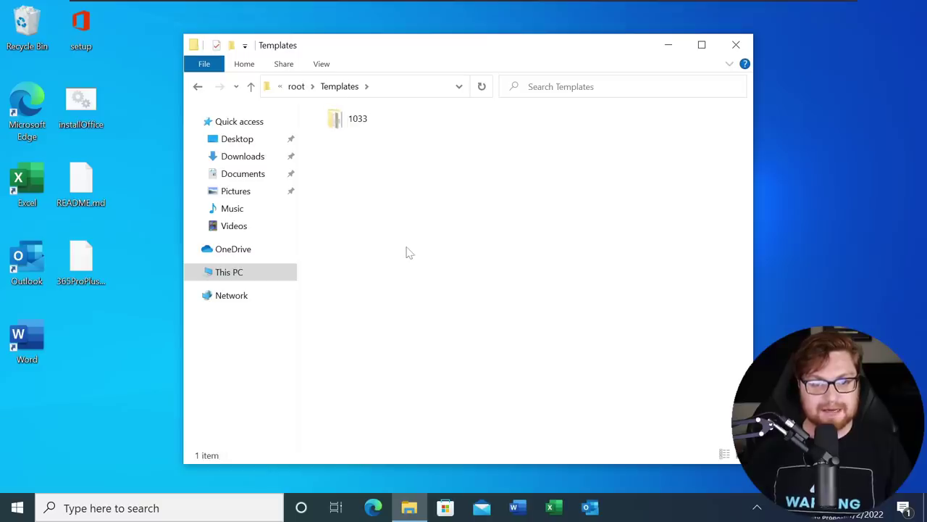
Paste the cut poc2 workbook into the Templates folder, granting administrator permission for the move
key("ctrl+v")
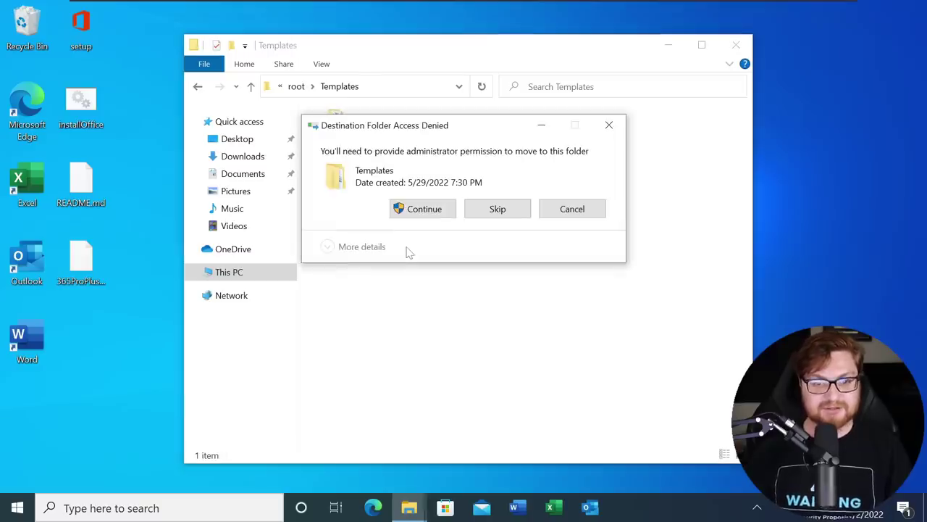
left_click(428, 216)
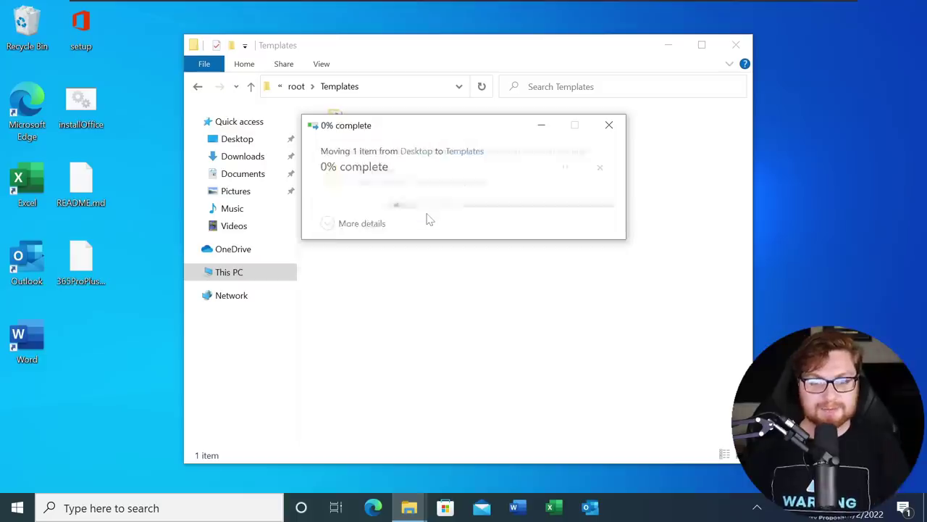
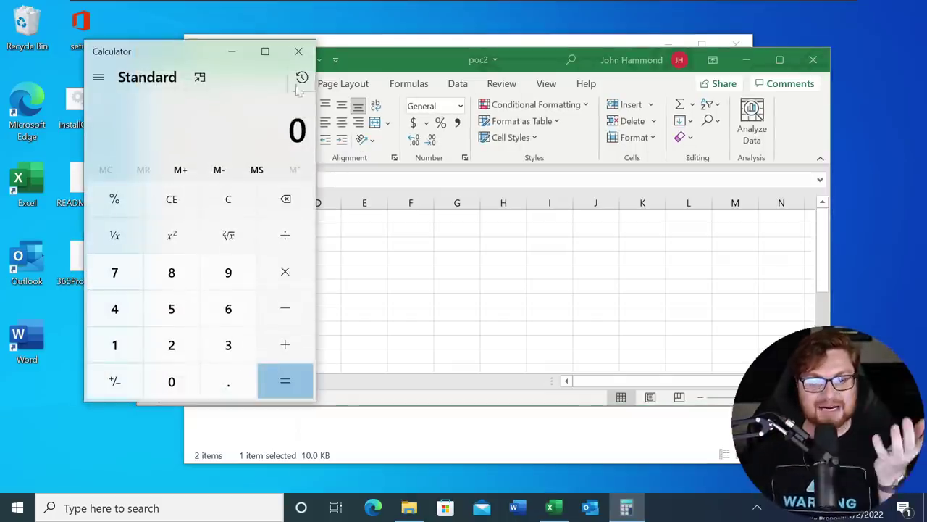
Close the launched Calculator and open Excel's Trust Center settings
left_click_drag(197, 47, 223, 65)
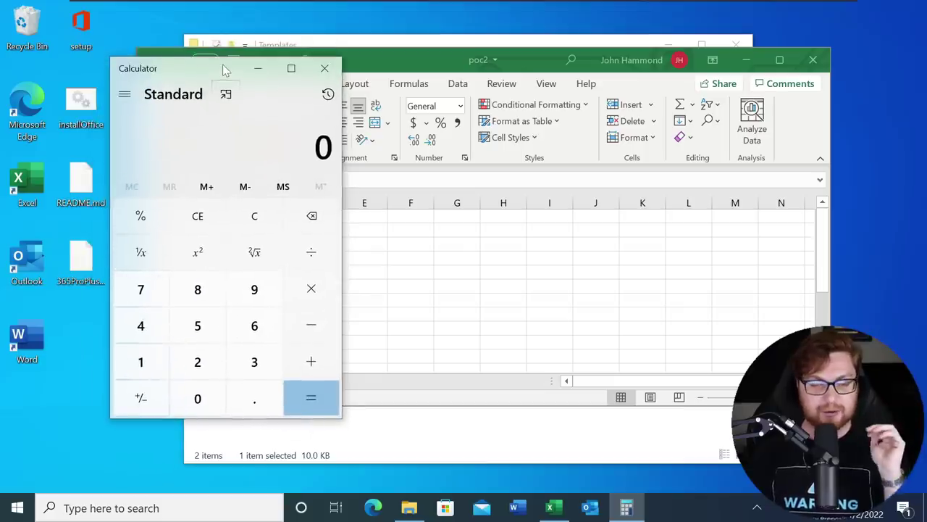
left_click(326, 71)
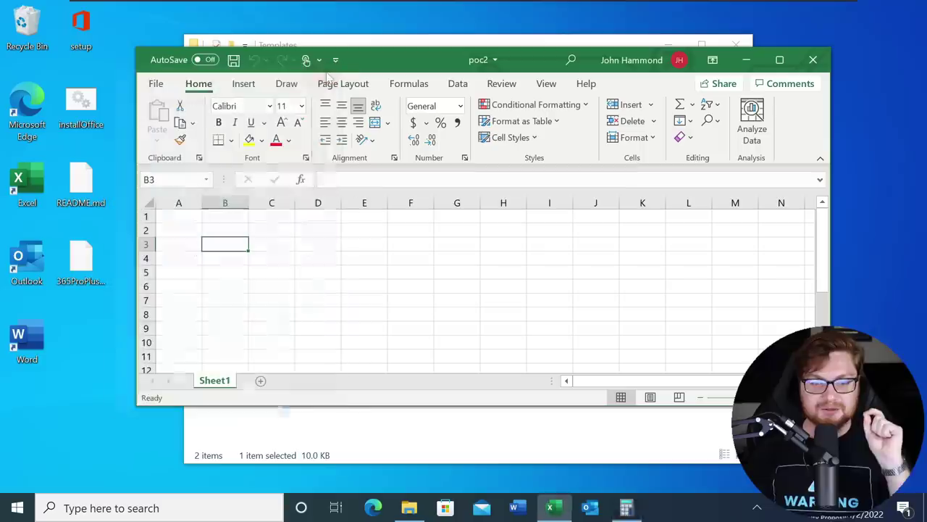
left_click(156, 84)
left_click(163, 369)
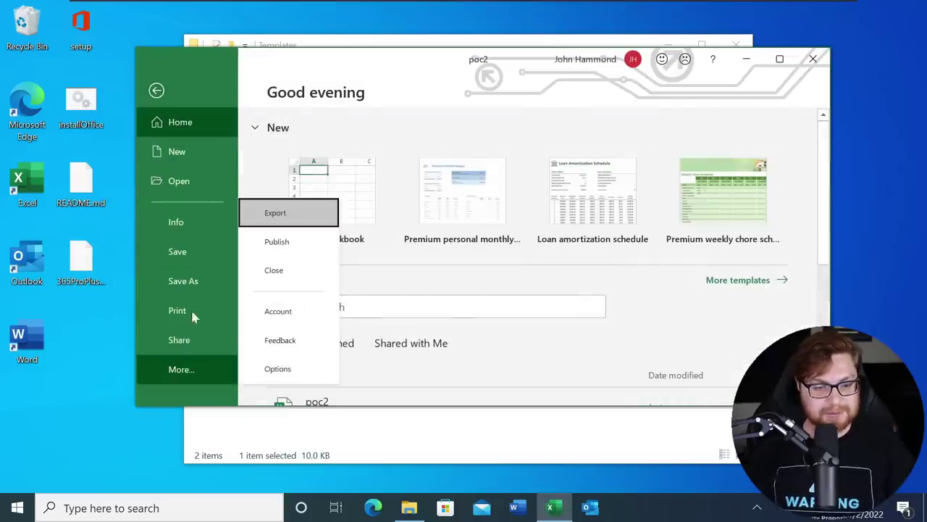
left_click(275, 369)
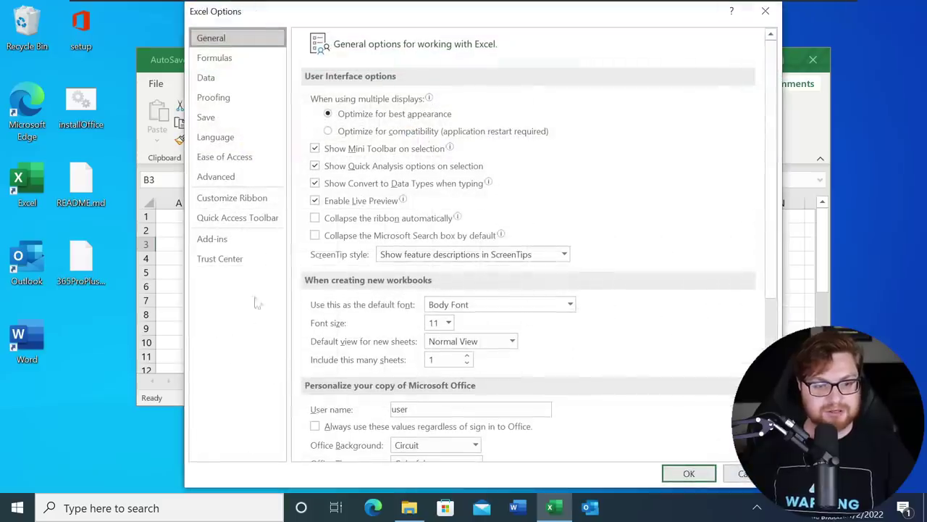
left_click(225, 260)
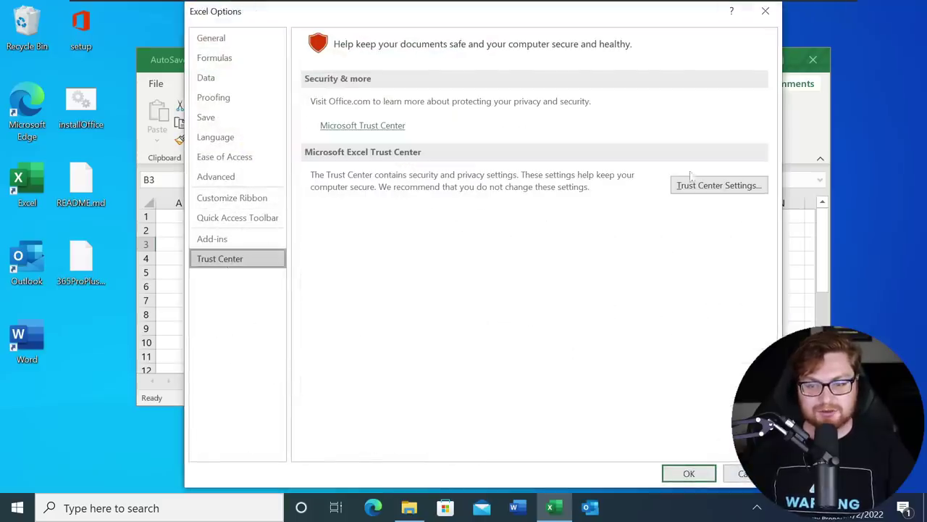
left_click(707, 185)
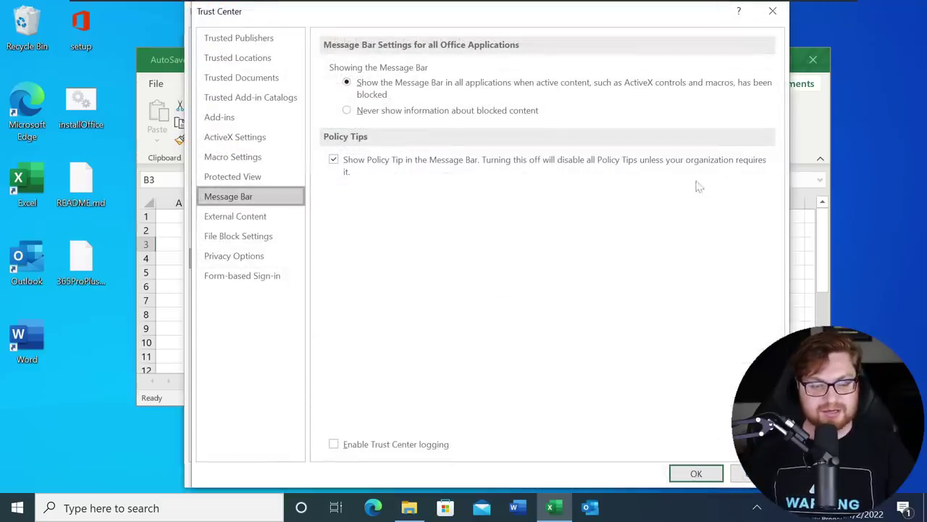
Look through the Trust Center for the Trusted Locations and select the Application Templates location
left_click(234, 218)
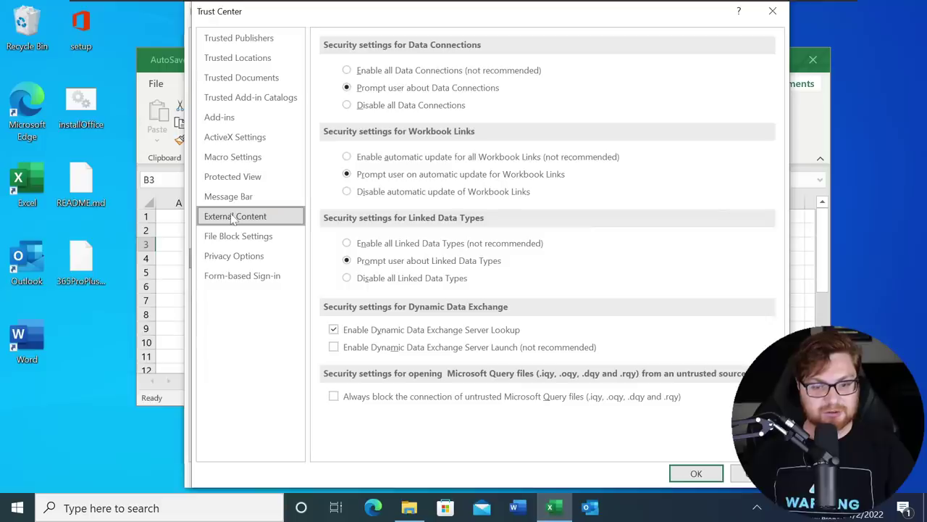
left_click(233, 239)
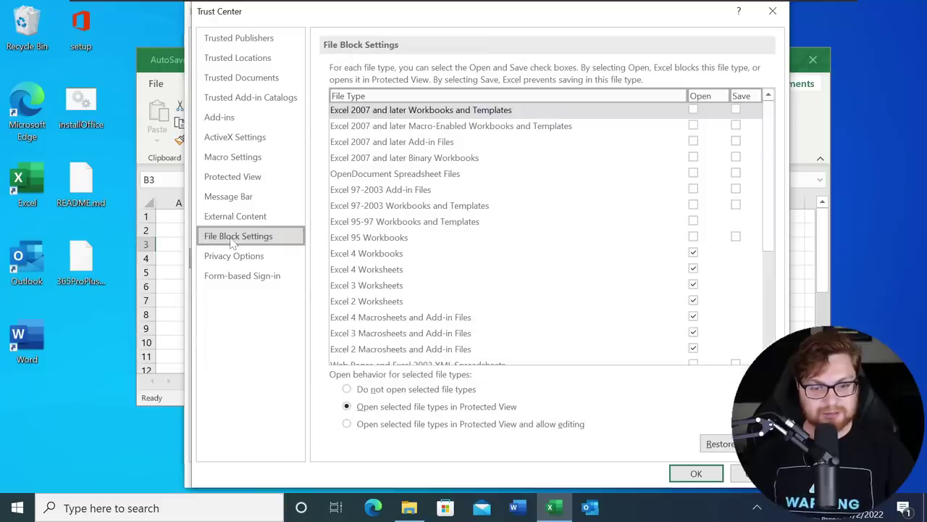
left_click(243, 39)
left_click(253, 60)
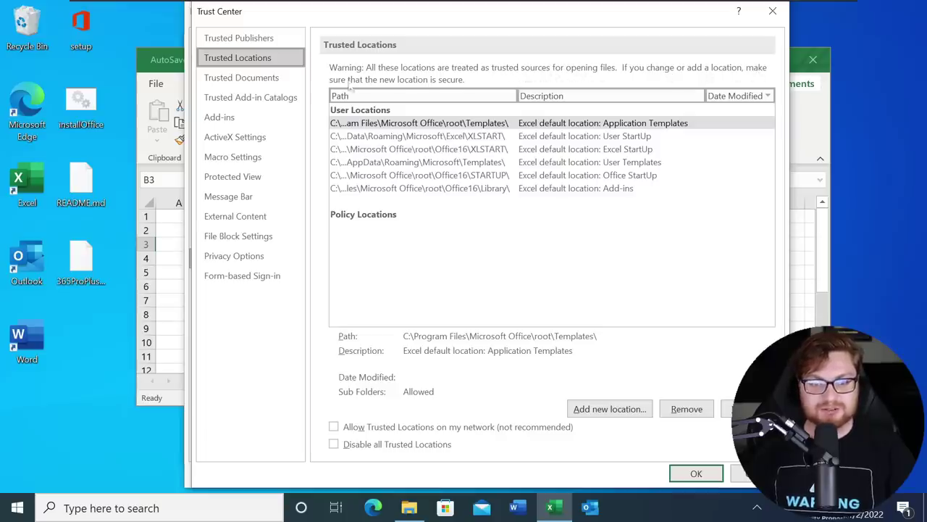
left_click(439, 125)
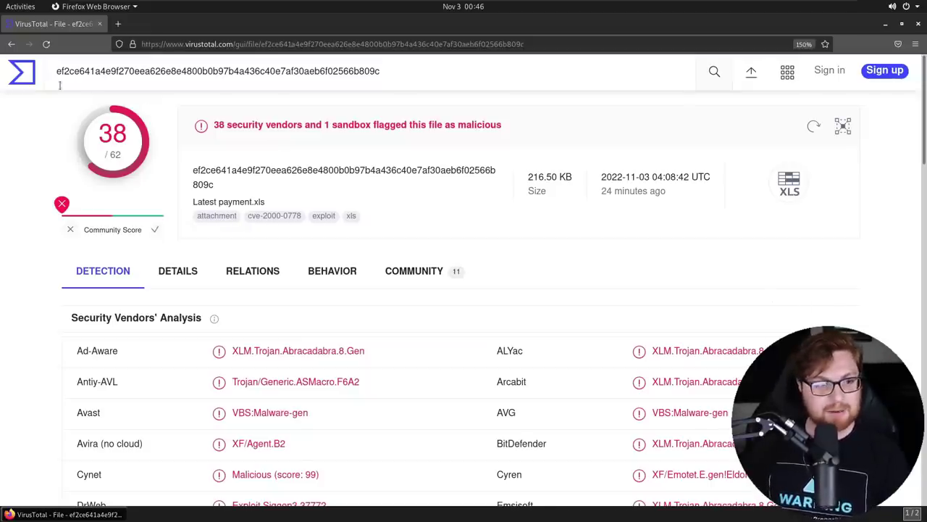
Switch to the VirusTotal report in Firefox and examine the sample's hash and detection score
left_click_drag(131, 71, 378, 71)
left_click(391, 71)
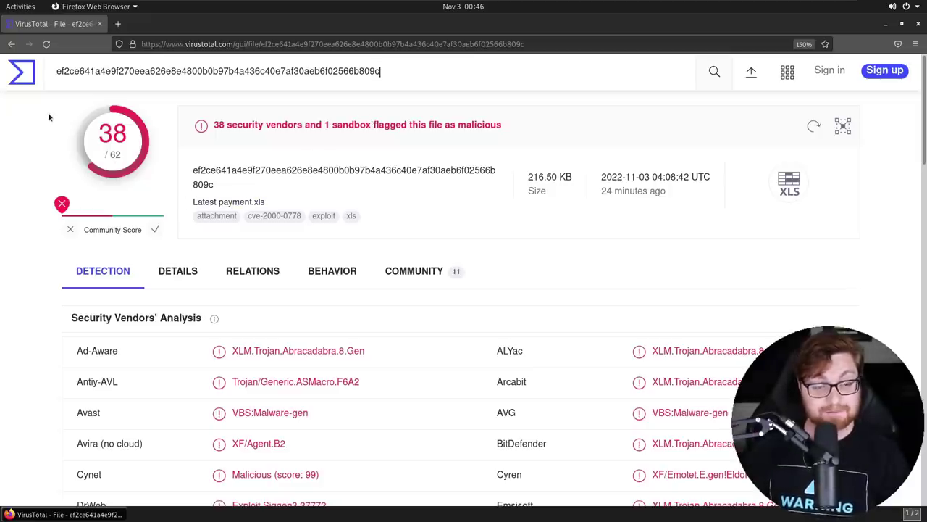
left_click_drag(94, 141, 138, 140)
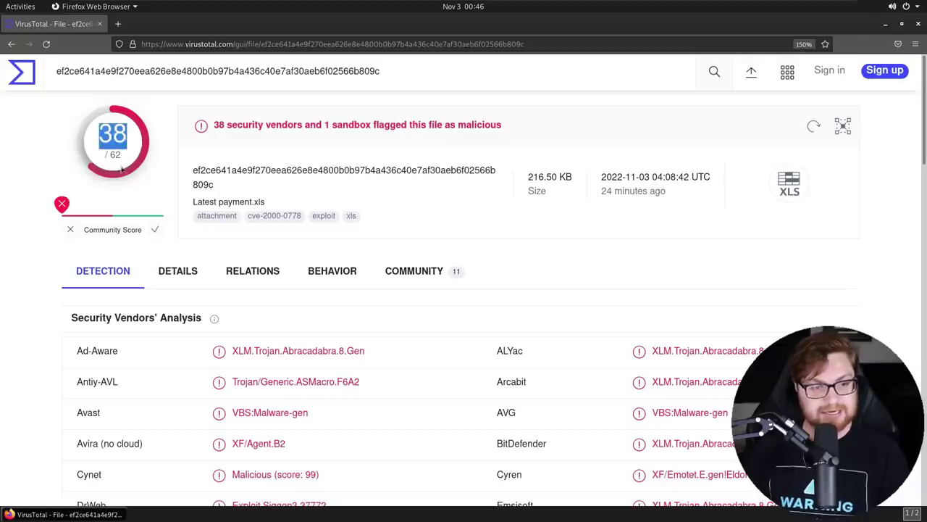
left_click(37, 148)
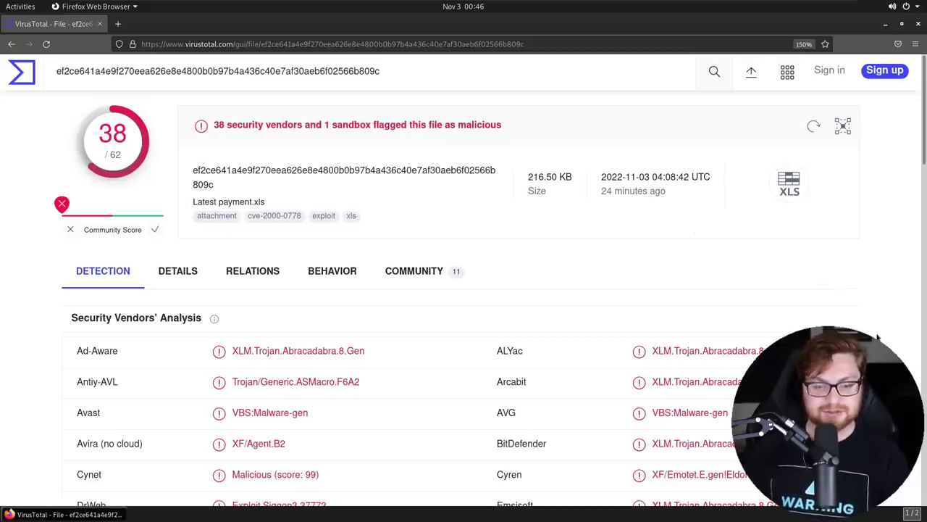
Read through the security vendors' detections of the sample, including Microsoft's verdict
scroll(877, 337, "down", 5)
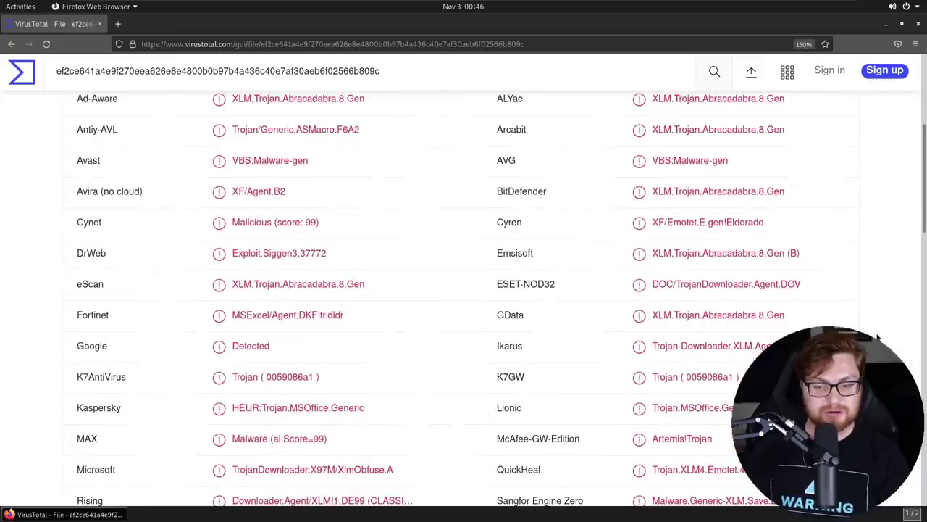
scroll(877, 337, "down", 2)
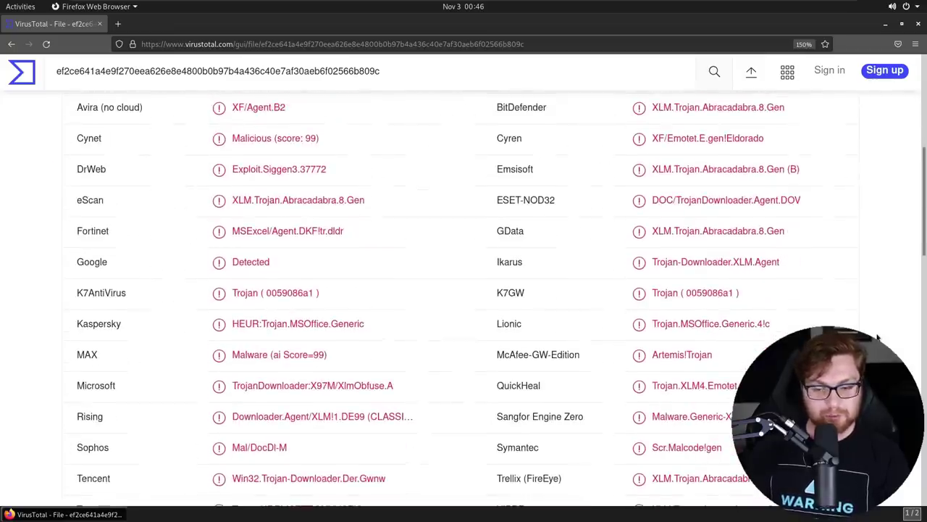
scroll(876, 336, "down", 2)
scroll(876, 337, "down", 2)
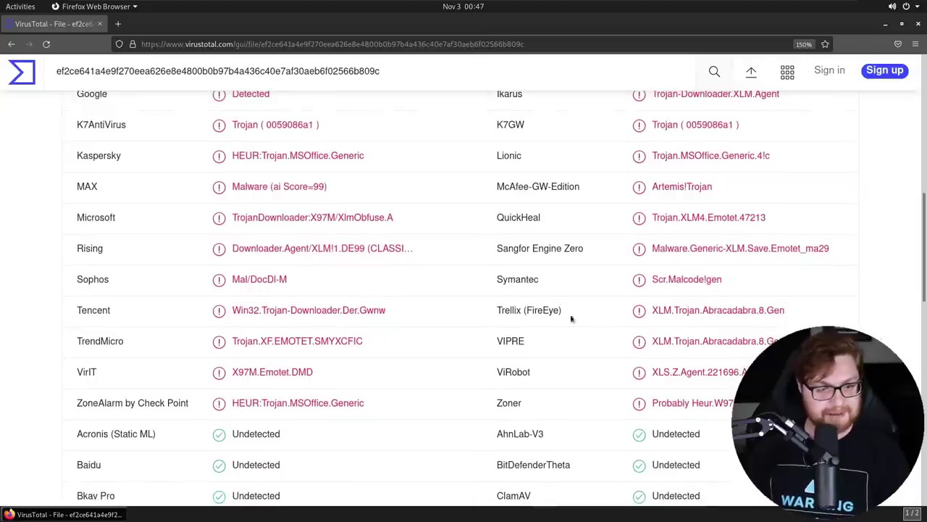
scroll(519, 417, "up", 6)
scroll(217, 259, "down", 6)
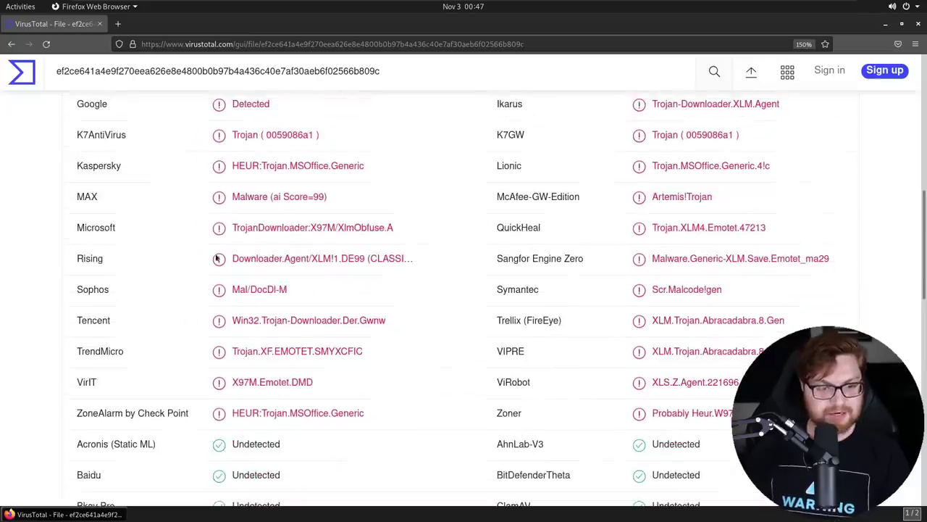
left_click_drag(233, 227, 402, 229)
left_click(410, 227)
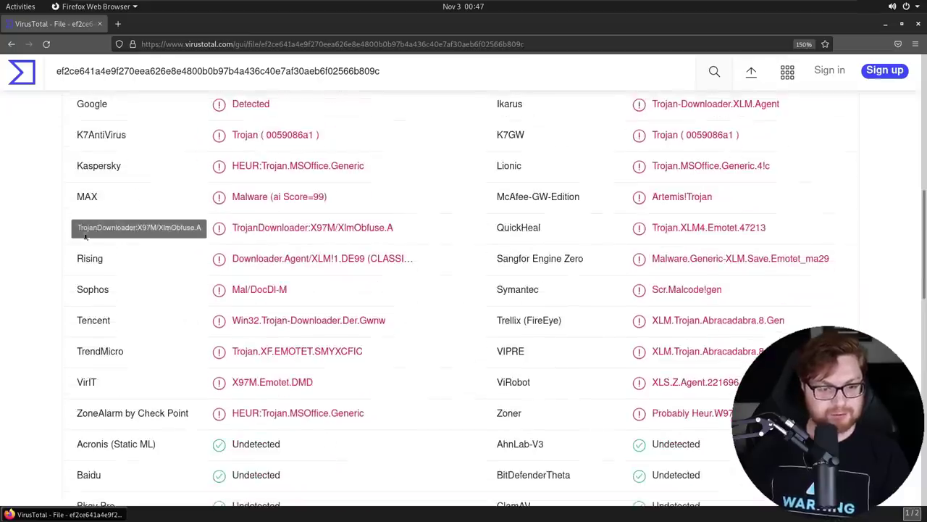
Check the sample's last analysis time and file name in the report summary
scroll(423, 243, "up", 13)
left_click_drag(580, 195, 685, 194)
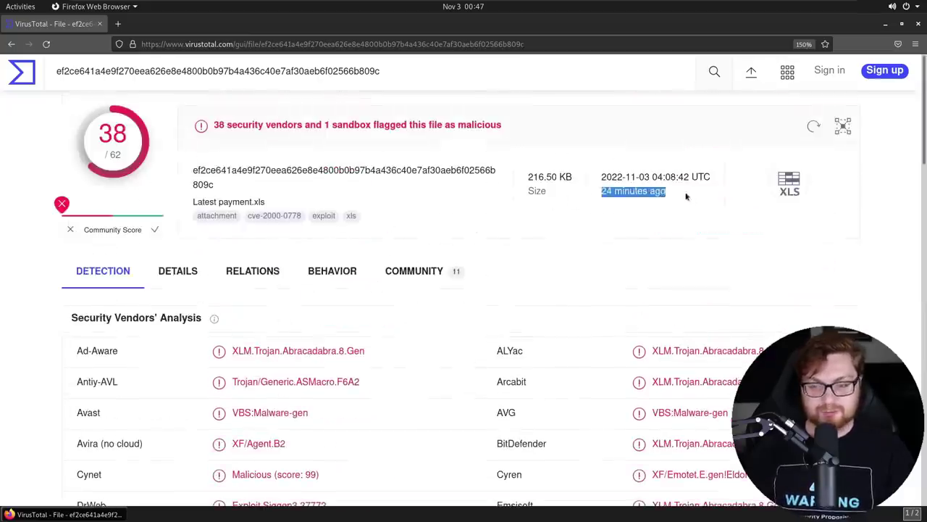
left_click(690, 196)
left_click_drag(193, 202, 249, 204)
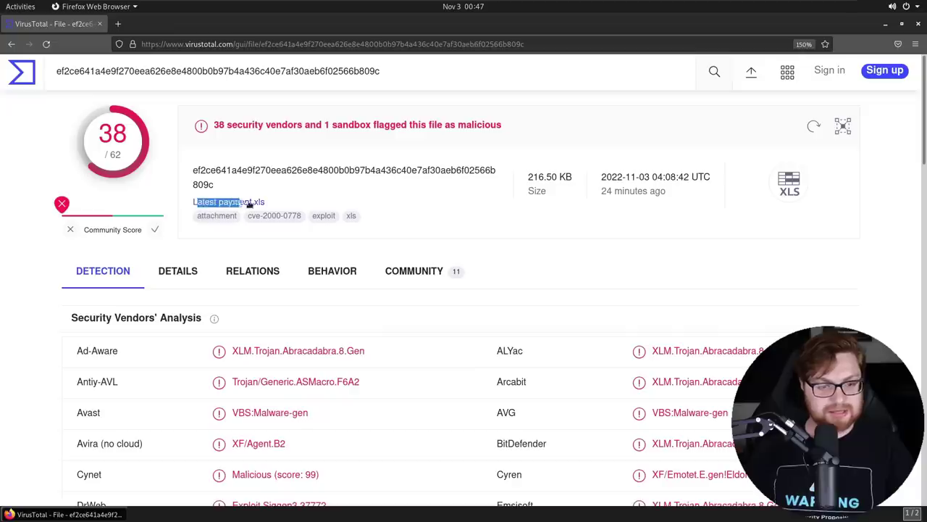
left_click(284, 206)
Show the report's community information and open the Emotet 2nd Nov 2022 graph
left_click(406, 268)
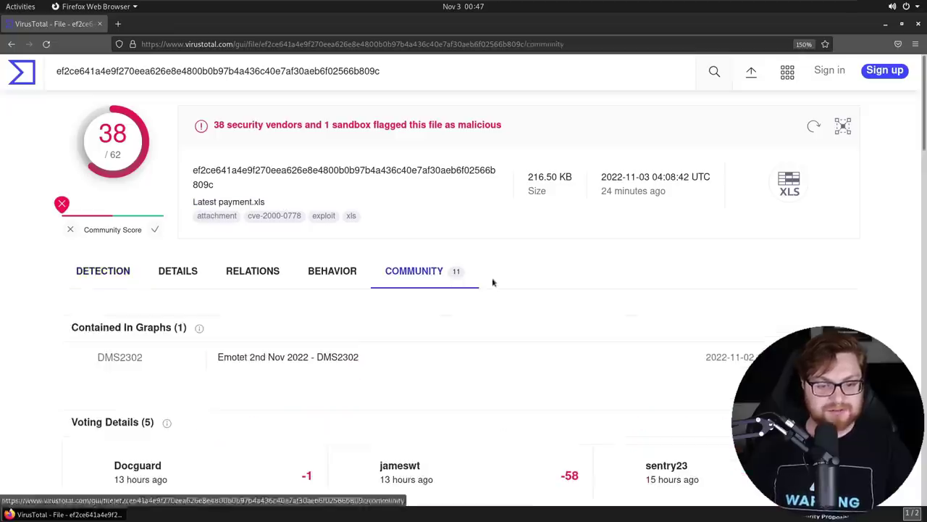
scroll(493, 279, "down", 4)
scroll(304, 242, "up", 1)
scroll(262, 224, "up", 1)
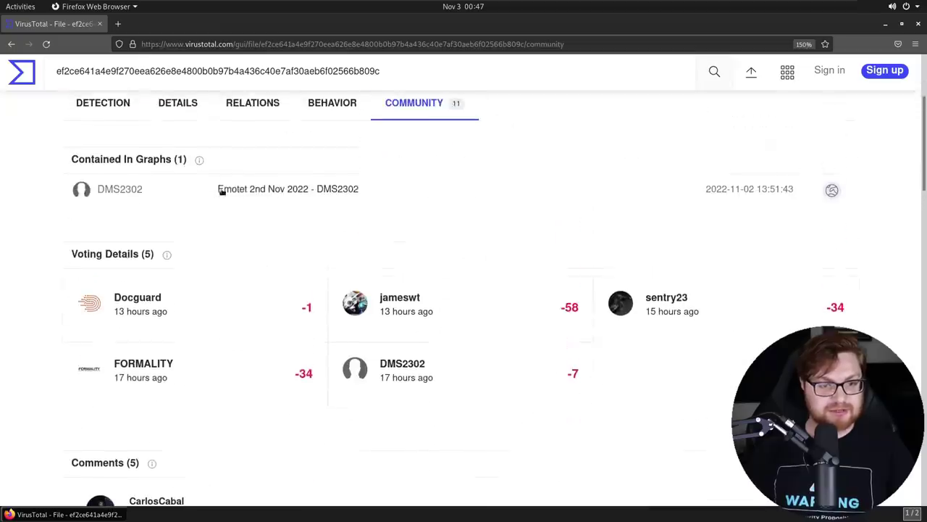
left_click_drag(219, 188, 366, 194)
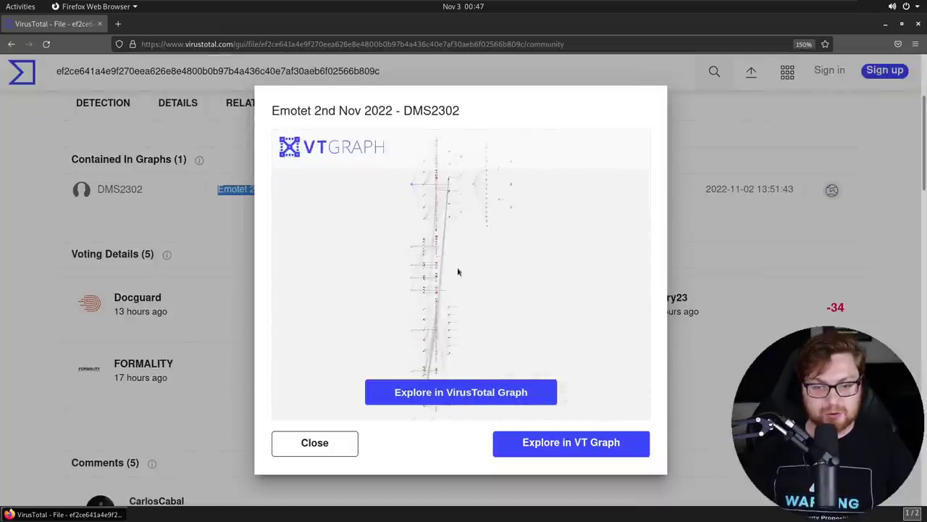
Inspect the nodes and connections in the Emotet graph preview, and close it
left_click_drag(426, 280, 431, 256)
scroll(430, 257, "up", 6)
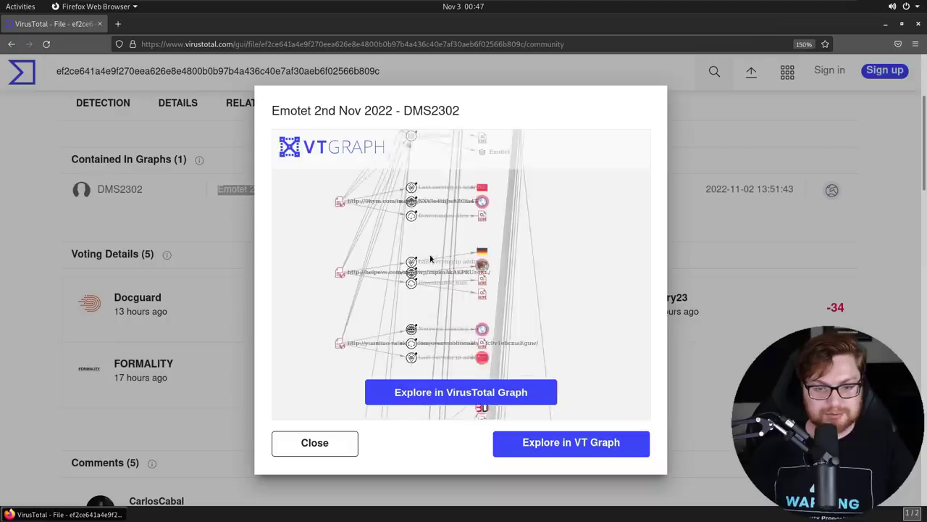
left_click_drag(385, 324, 334, 173)
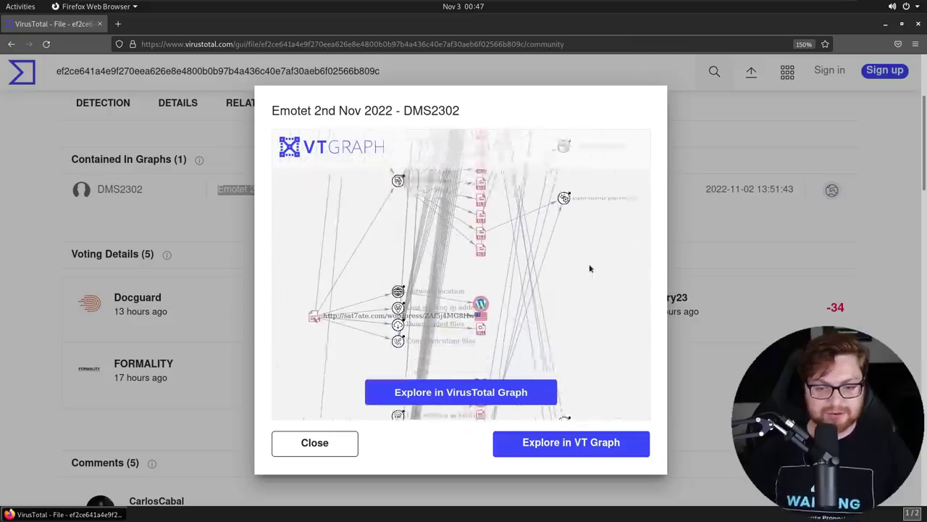
left_click(326, 443)
Minimize the browser and open a maximized terminal with enlarged text
key("super+h")
key("ctrl+alt+t")
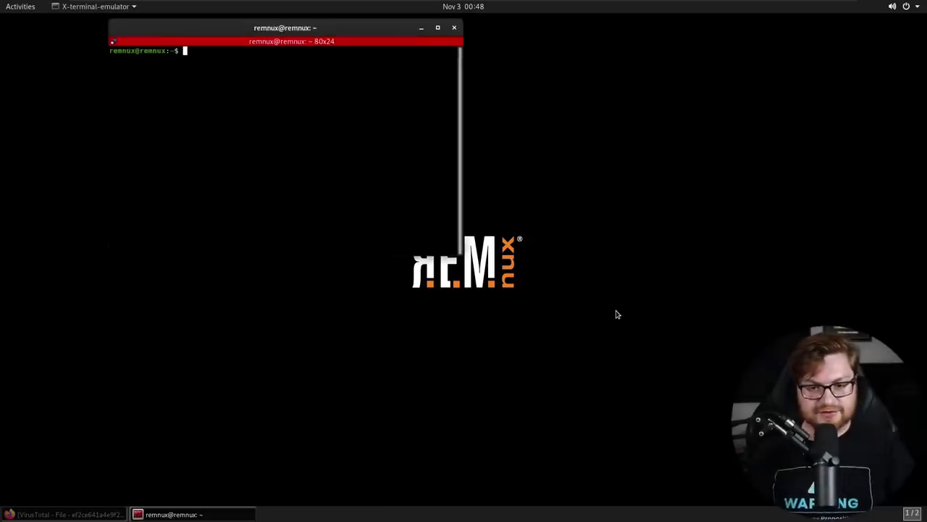
key("super+Up")
key("ctrl+plus")
key("ctrl+plus")
key("ctrl+plus")
key("ctrl+plus")
key("ctrl+plus")
key("ctrl+plus")
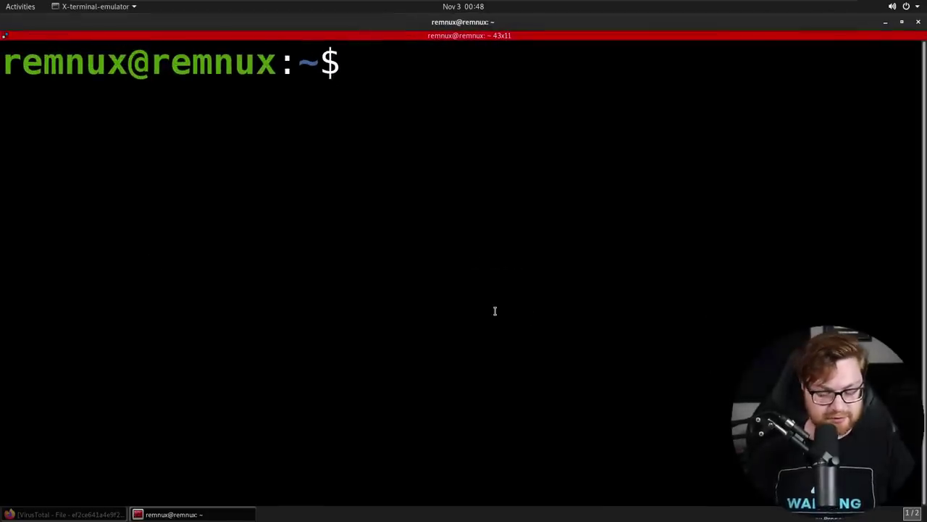
Go to the emotet folder in the terminal and list its files, reducing the text size to highlight the zip archive's name
type("cd e")
key("Tab")
key("Return")
type("ls")
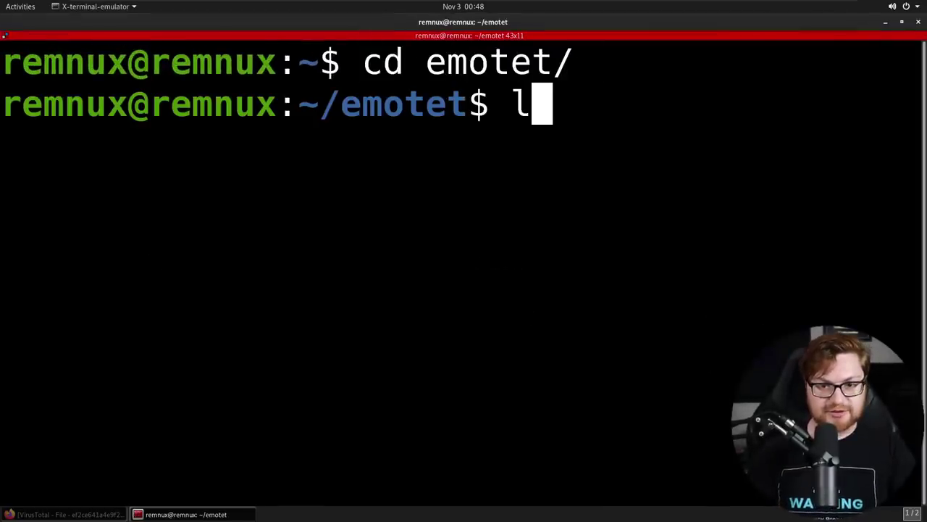
key("Return")
key("ctrl+minus")
key("ctrl+minus")
key("ctrl+minus")
key("ctrl+minus")
key("ctrl+minus")
key("ctrl+minus")
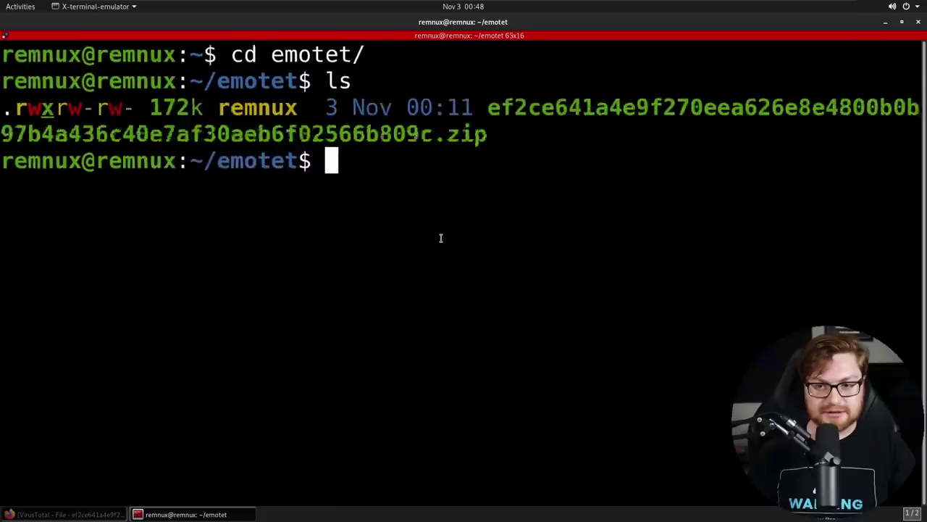
key("ctrl+minus")
double_click(439, 99)
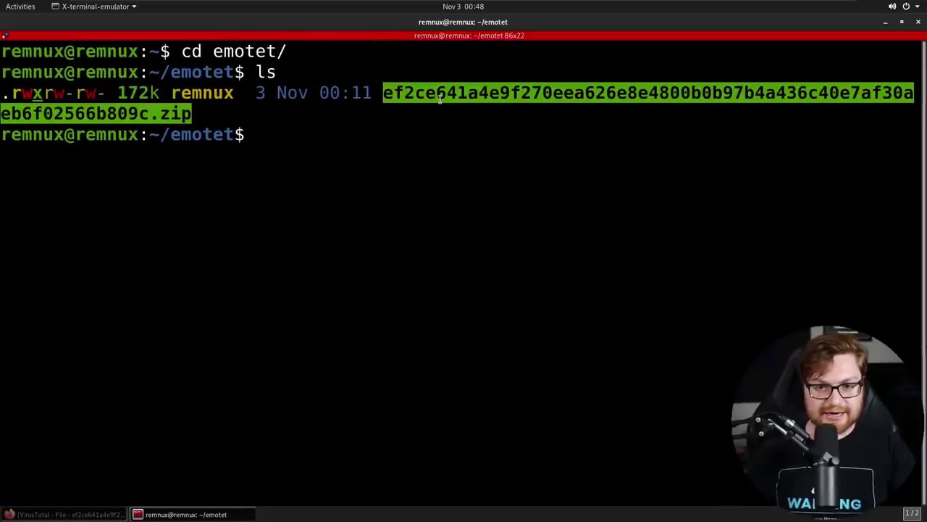
Extract the sample's zip archive with unzip, entering the archive password
type("unzip")
key("Tab")
key("Return")
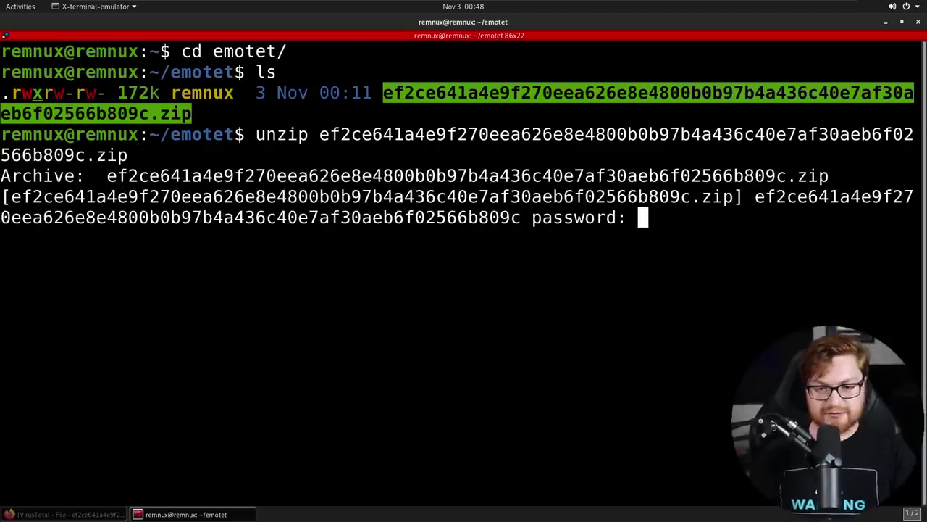
key("Return")
Check the extracted sample's file type with the file command in a cleared terminal, with the text size reduced
type("file")
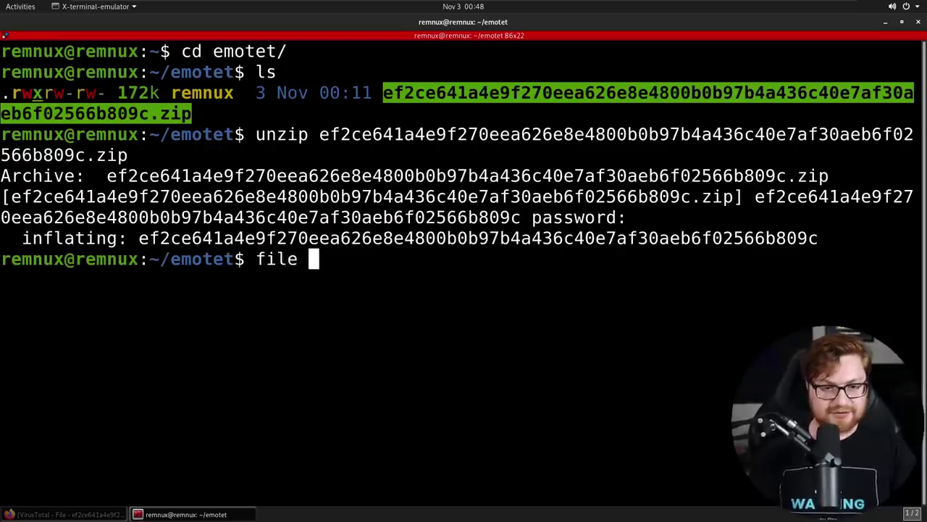
key("ctrl+l")
key("Tab")
key("ctrl+minus")
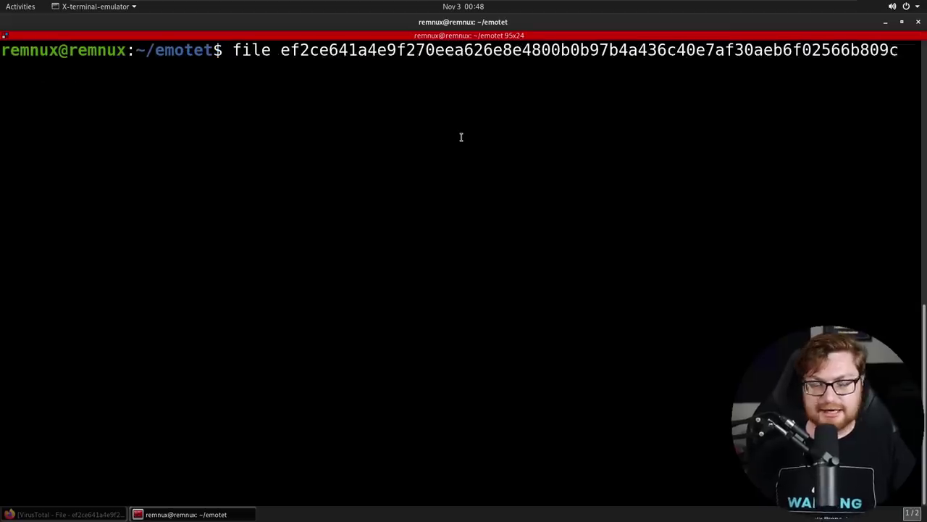
key("Return")
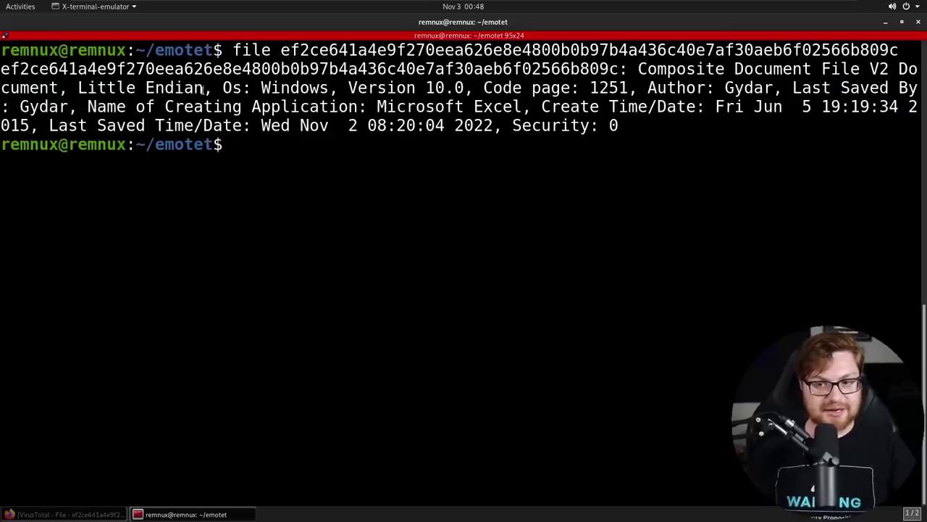
Examine the sample's metadata in the output, highlighting the document format, the operating system version and the creating application
left_click_drag(640, 69, 890, 69)
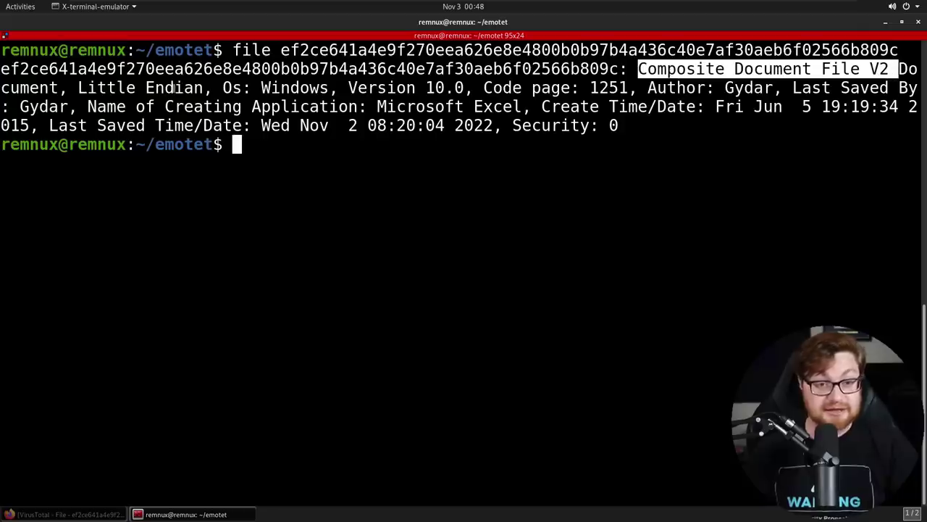
left_click_drag(184, 87, 553, 88)
left_click(237, 106)
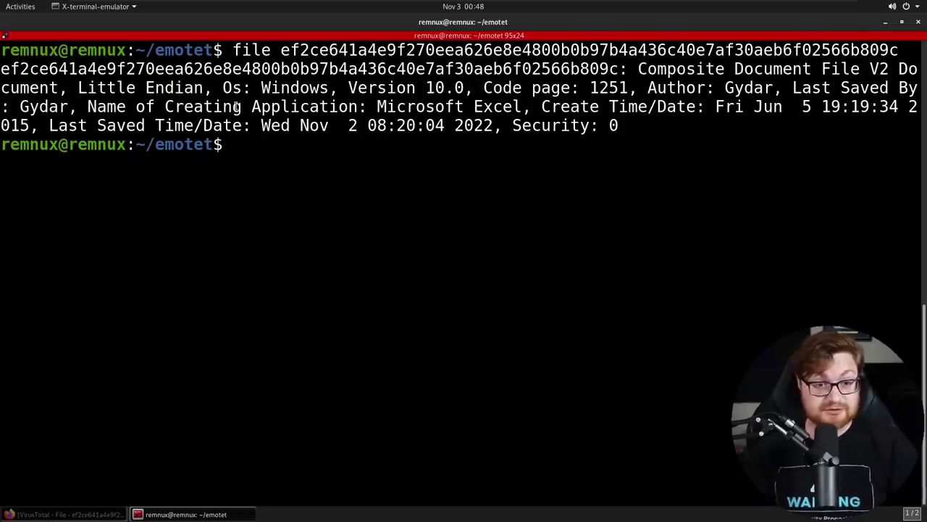
left_click_drag(237, 106, 530, 106)
left_click(528, 107)
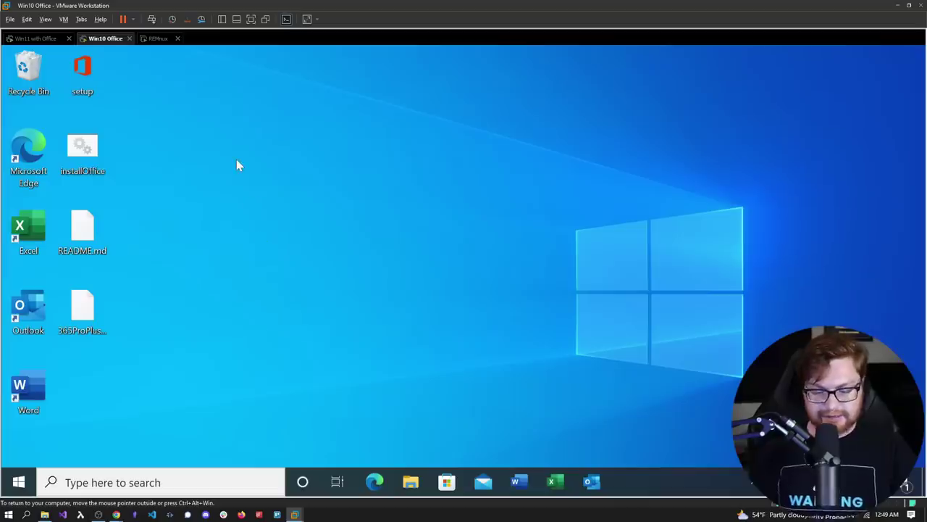
Switch to the Win10 Office virtual machine, paste the sample's zip archive and place it in the desktop's open area
key("ctrl+v")
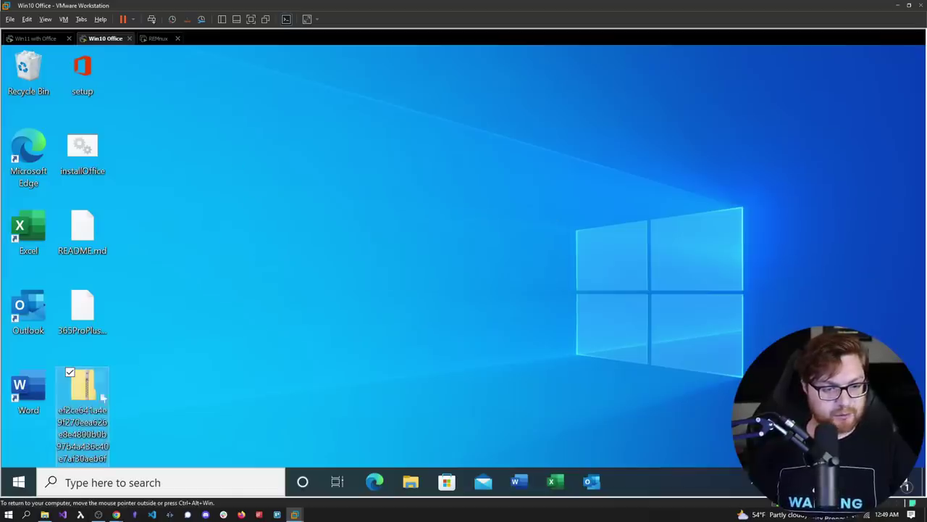
left_click_drag(87, 391, 357, 149)
left_click(379, 314)
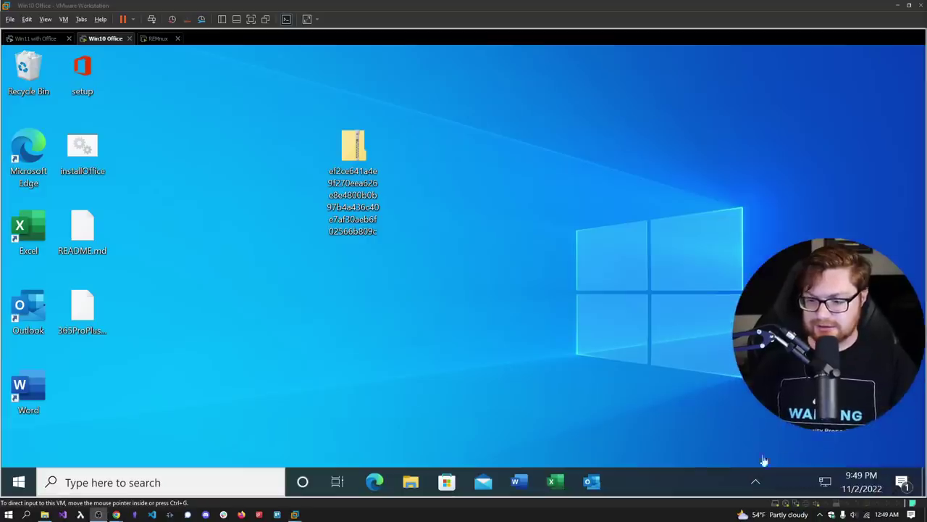
Disconnect the Win10 Office virtual machine's network adapter and show the machine in full screen
left_click(796, 504)
left_click(825, 485)
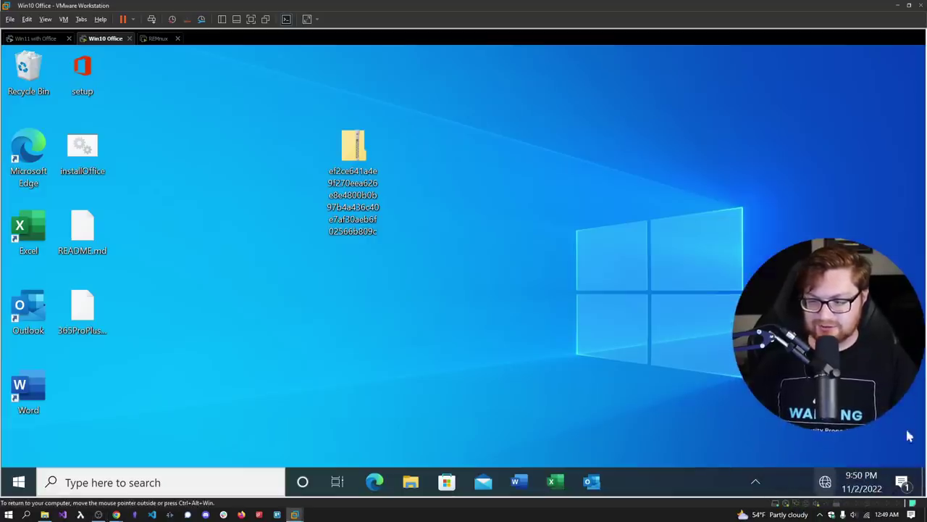
key("ctrl+alt+Return")
Try to extract the sample's zip archive to the Desktop, entering the archive password
double_click(356, 107)
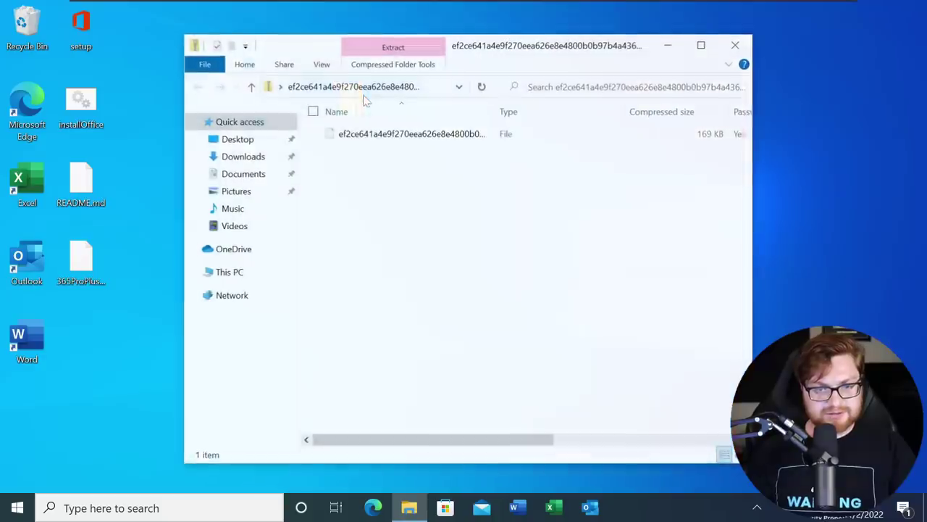
left_click(352, 133)
double_click(388, 64)
left_click(394, 97)
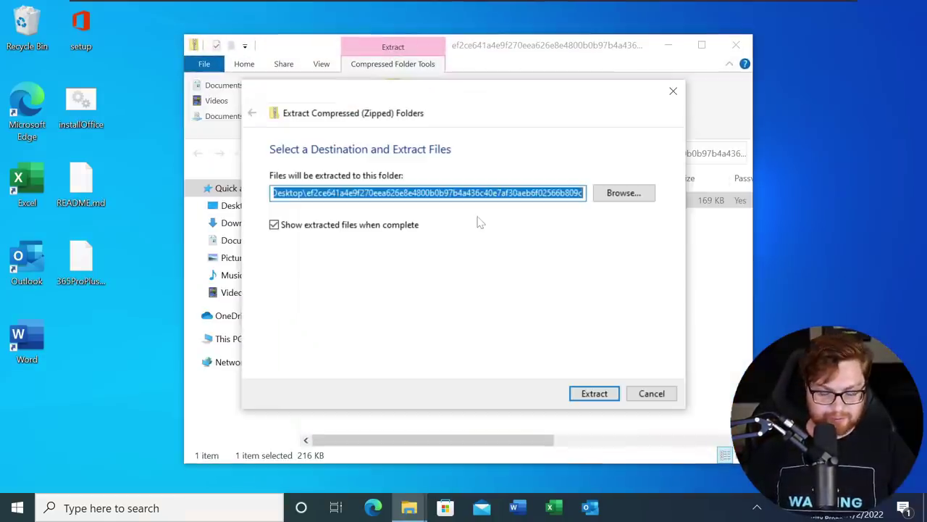
type("sample")
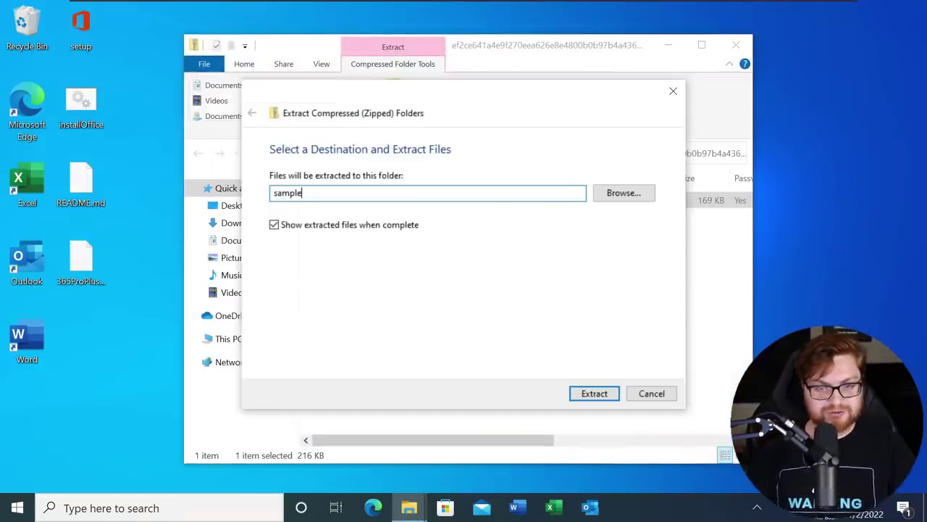
left_click(623, 193)
left_click(301, 216)
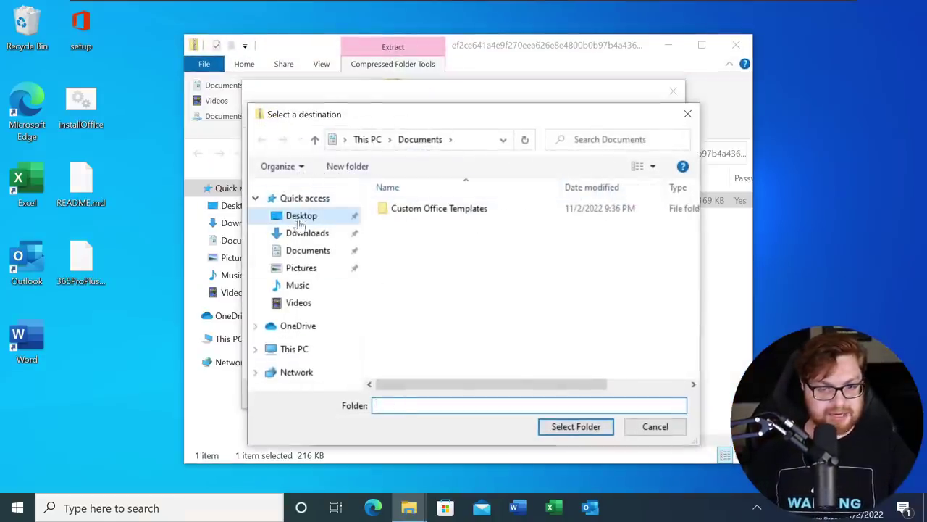
type("infected")
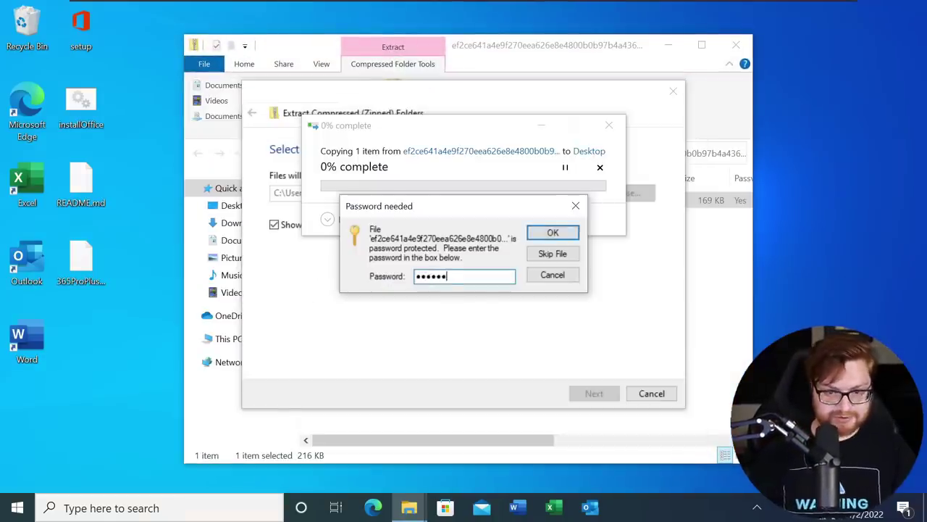
key("Return")
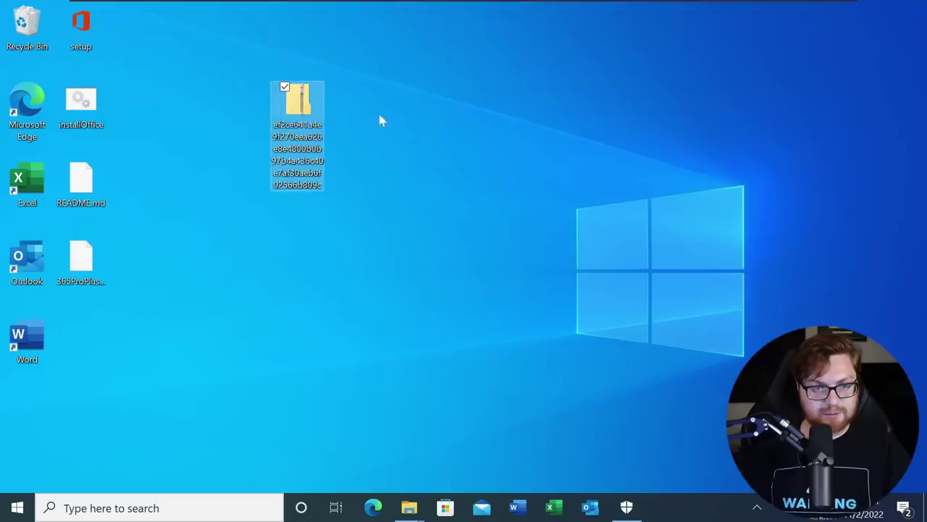
Create a folder named Sample on the desktop
left_click(376, 98)
right_click(374, 92)
mouse_move(278, 209)
left_click(414, 212)
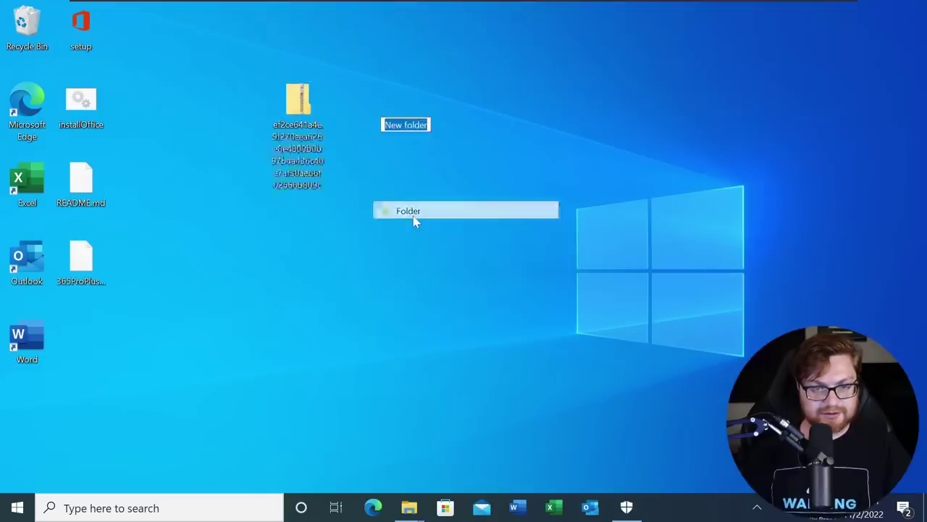
type("Sample")
key("Return")
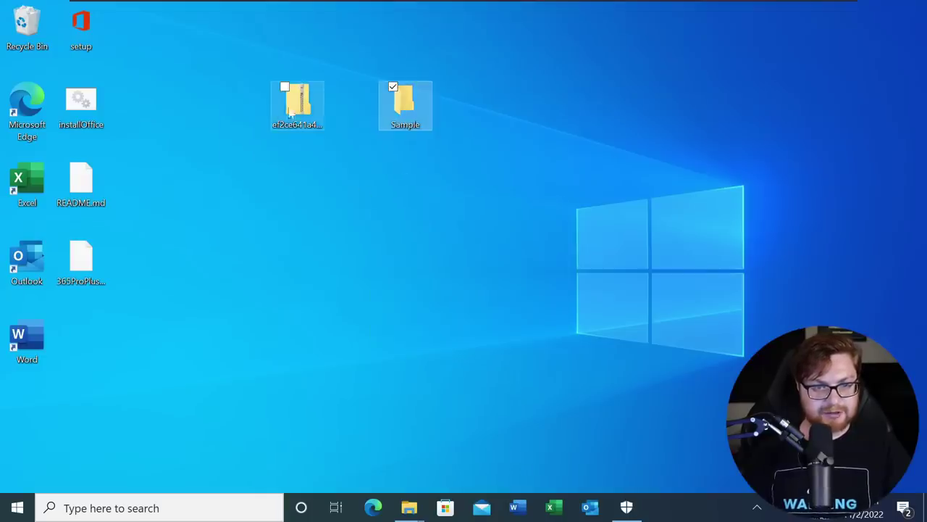
Move the zip archive into the Sample folder, and open the folder
left_click_drag(298, 101, 406, 110)
double_click(404, 123)
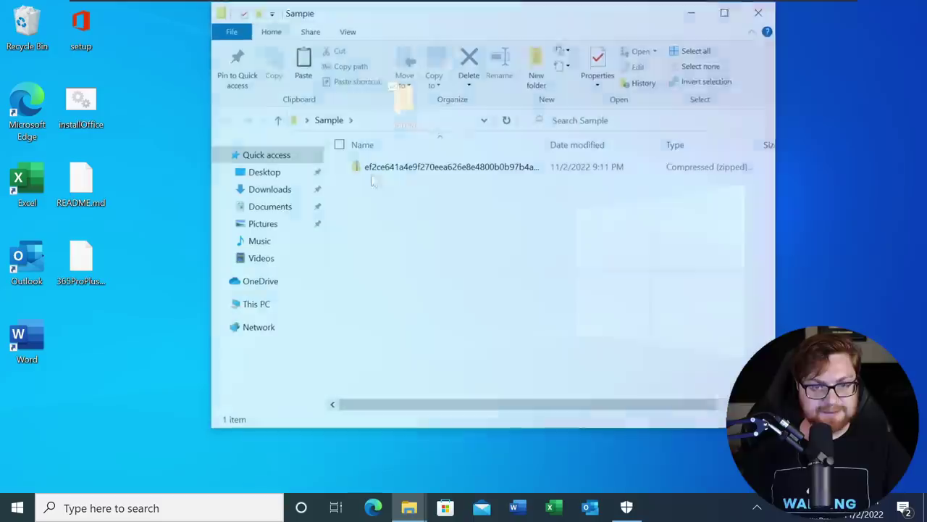
left_click_drag(507, 12, 443, 34)
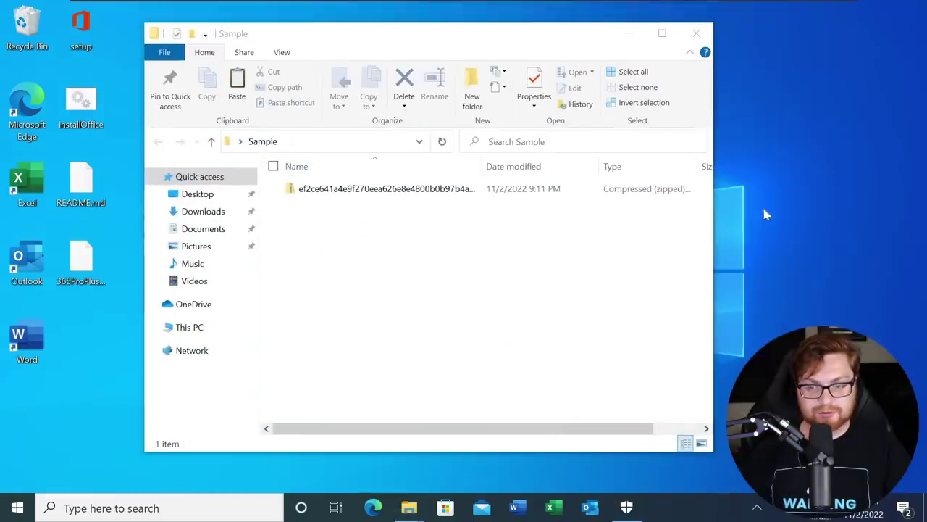
Open the Microsoft Defender exclusions page from the Virus & threat protection settings in Windows Security
left_click(626, 507)
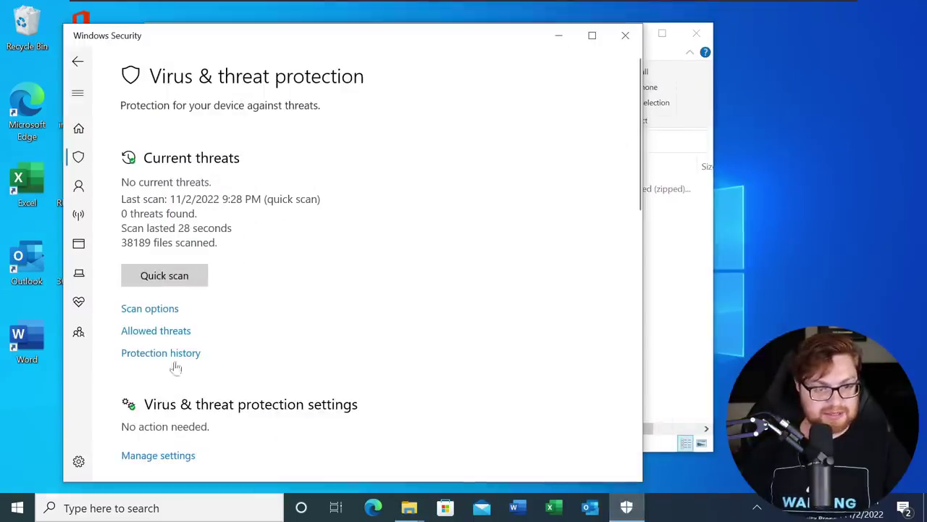
scroll(189, 319, "down", 3)
left_click(155, 268)
scroll(179, 302, "down", 10)
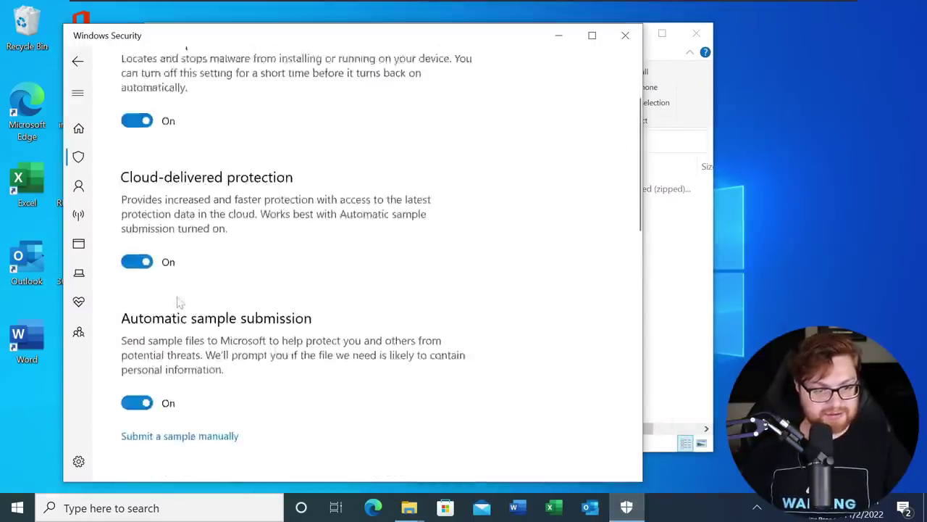
left_click(178, 207)
Add the desktop's Sample folder as a Defender exclusion, allow the change and minimize Windows Security
left_click(178, 207)
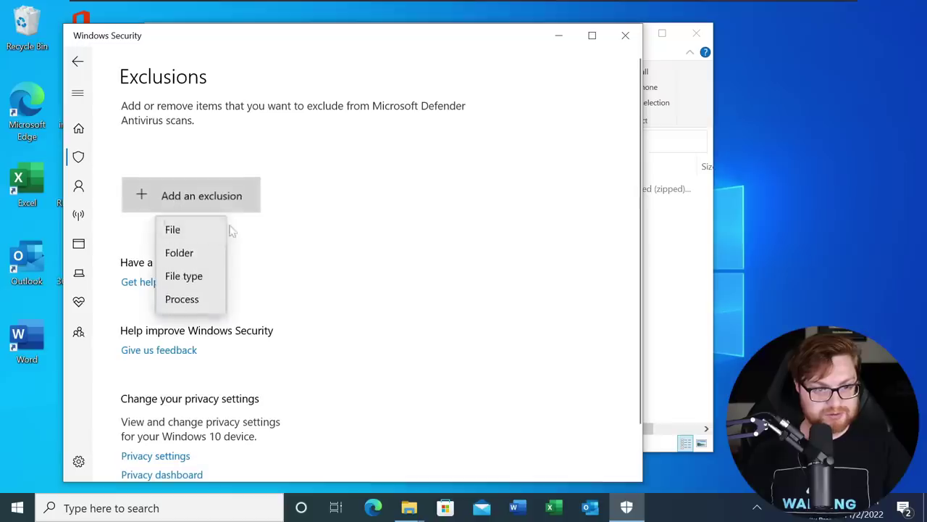
left_click(188, 253)
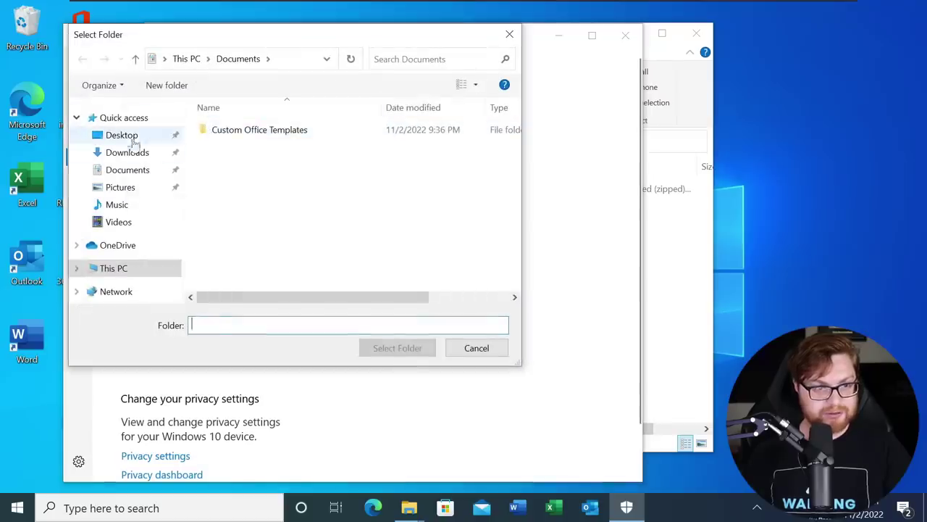
left_click(121, 136)
left_click(227, 130)
left_click(397, 349)
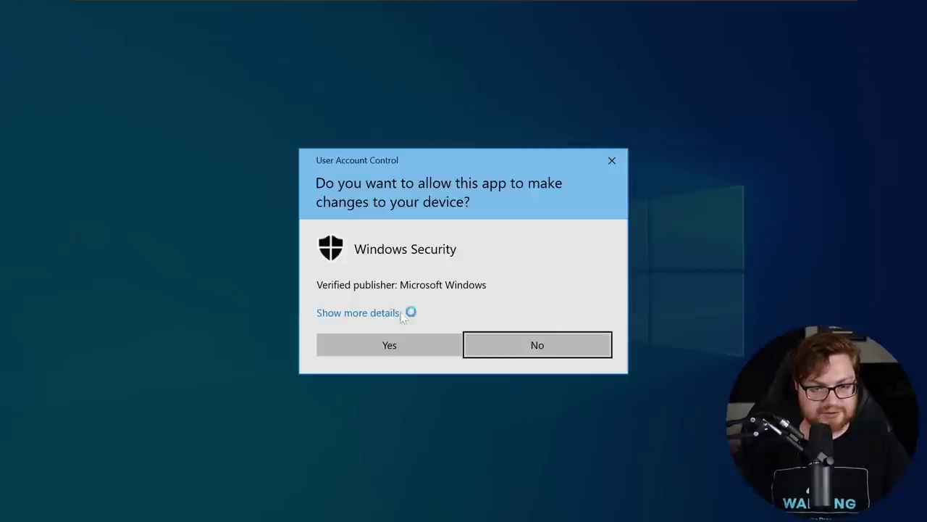
left_click(390, 344)
left_click(558, 35)
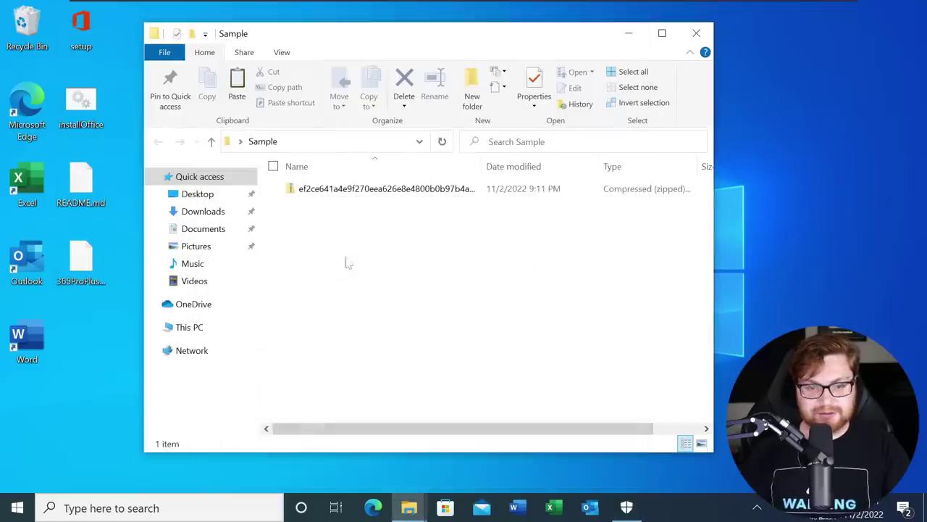
Extract the archive within the Sample folder, and display the result maximized with file name extensions and a wider Name column
double_click(321, 189)
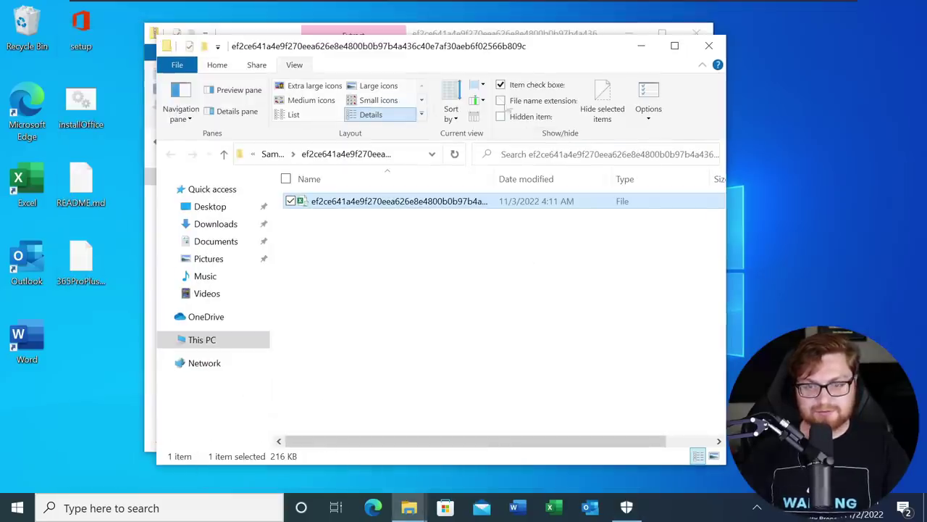
left_click(500, 101)
left_click(675, 46)
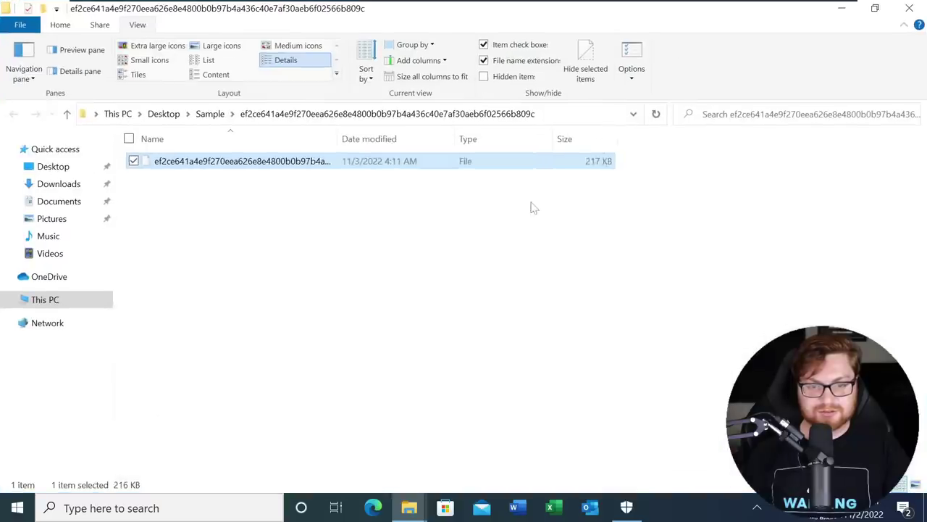
left_click(532, 207)
double_click(337, 139)
Rename the extracted file as sample.xls and open it in a maximized Excel window
right_click(357, 161)
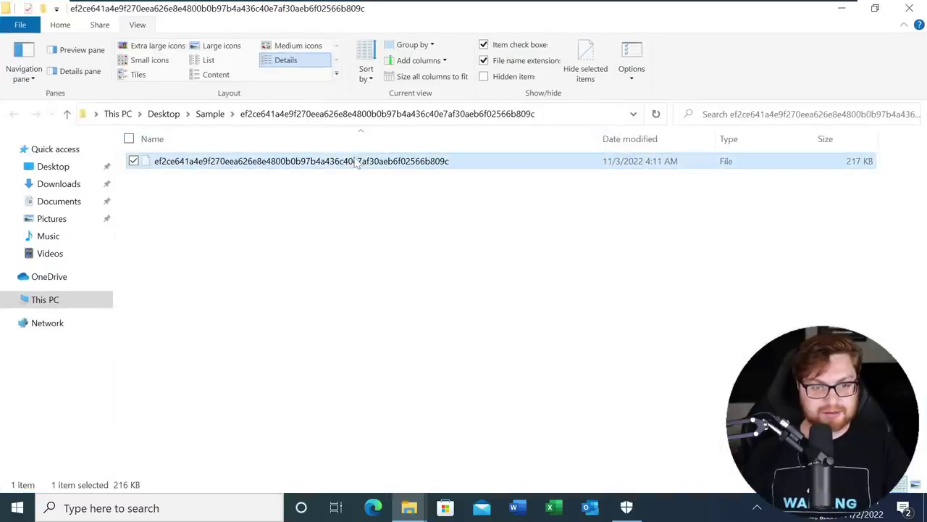
left_click(210, 365)
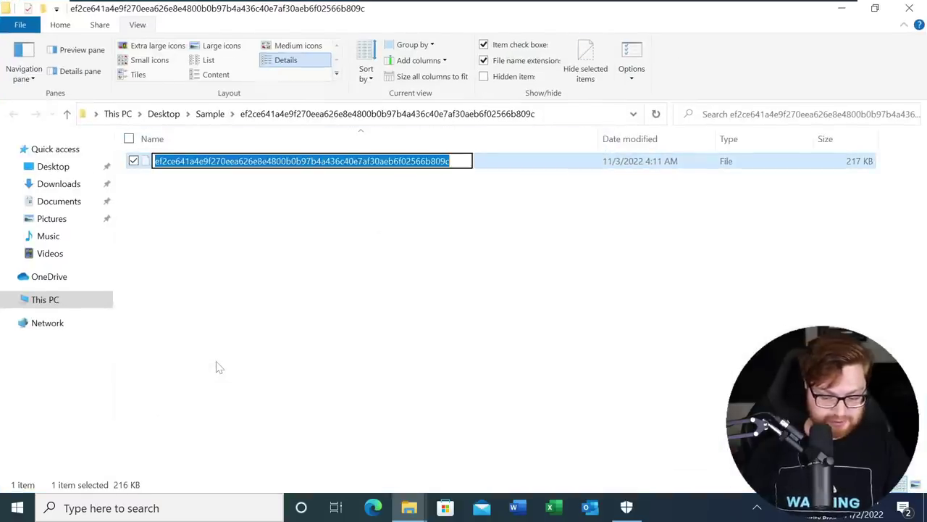
type("sample.xls")
key("Return")
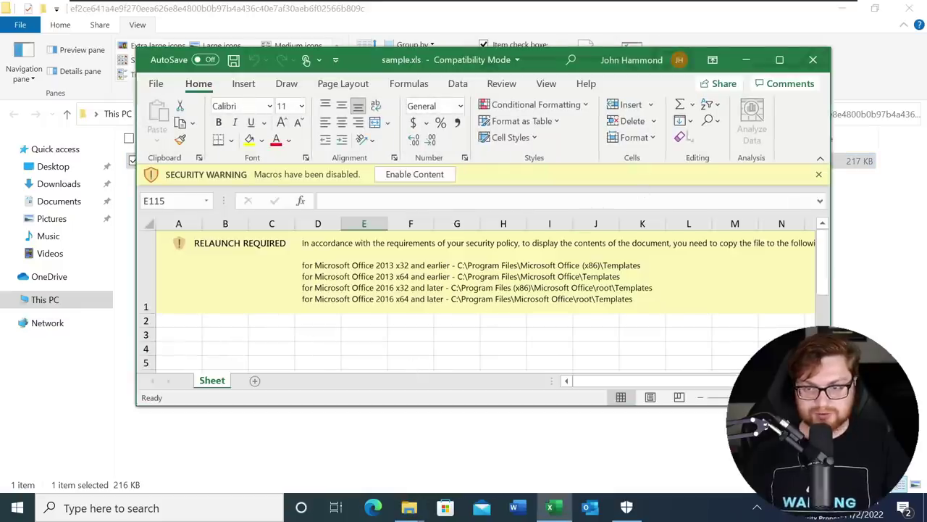
left_click(780, 60)
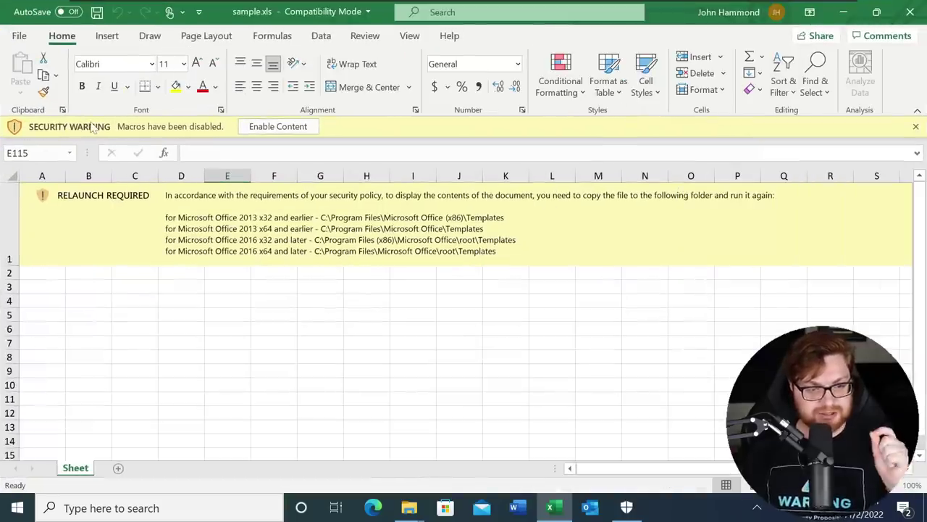
Select the RELAUNCH REQUIRED notice picture over row 1 and delete it from the sheet
left_click(42, 202)
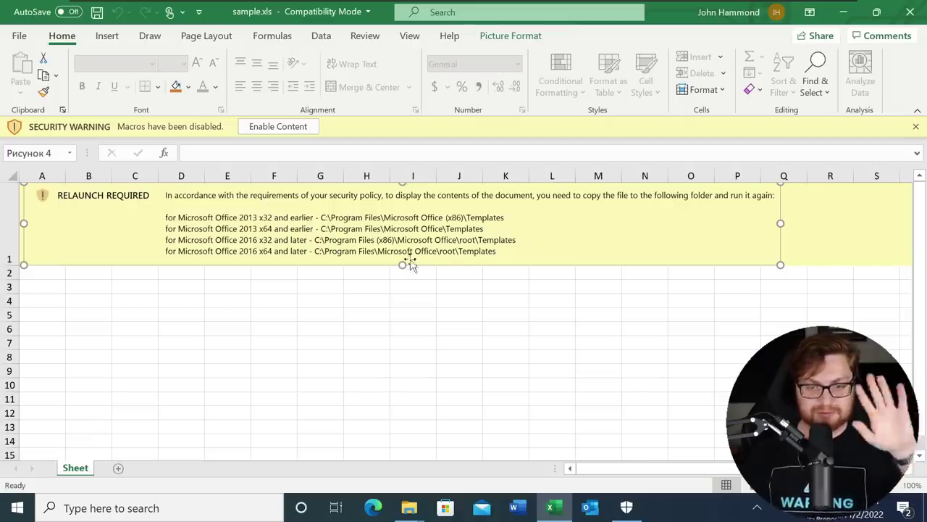
left_click(468, 305)
left_click(455, 221)
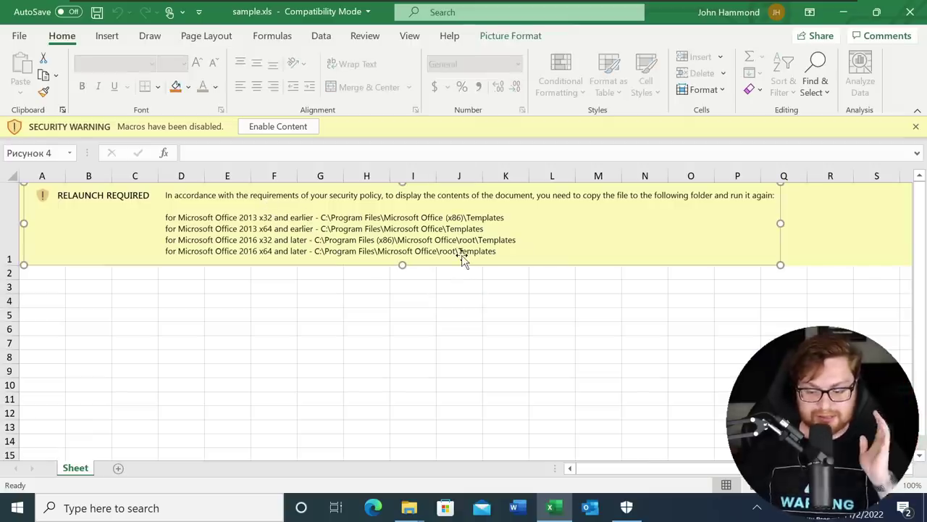
key("Delete")
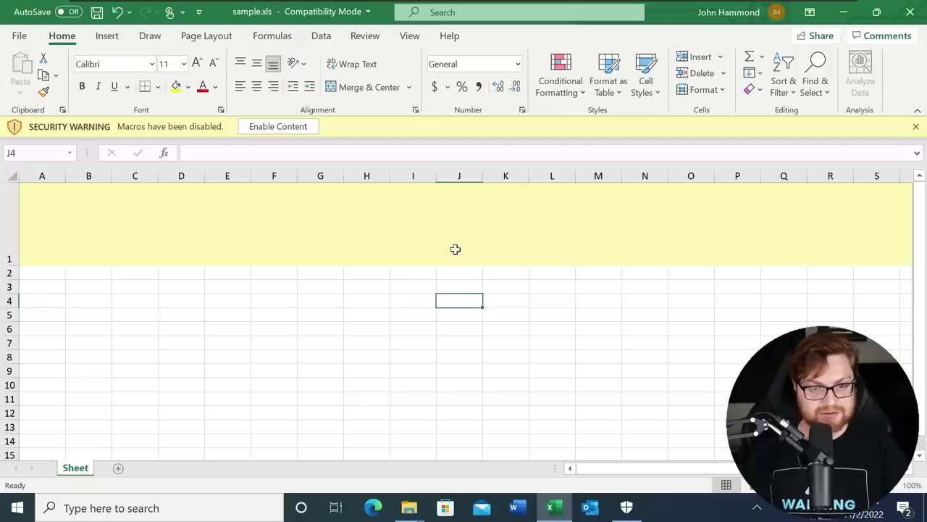
Select every cell on the lure sheet and remove the fill colour so any hidden content can be seen
key("ctrl+a")
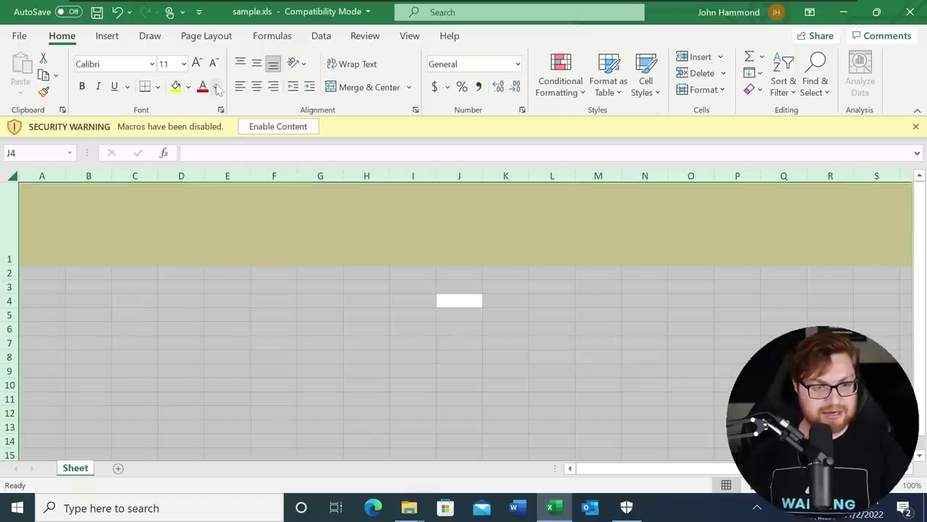
left_click(359, 250)
scroll(335, 300, "down", 16)
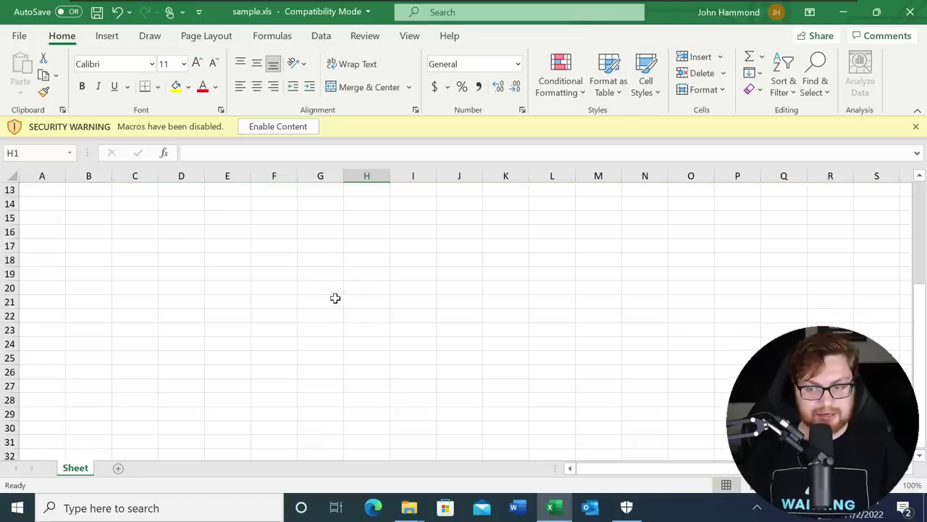
scroll(335, 297, "up", 13)
scroll(282, 330, "up", 3)
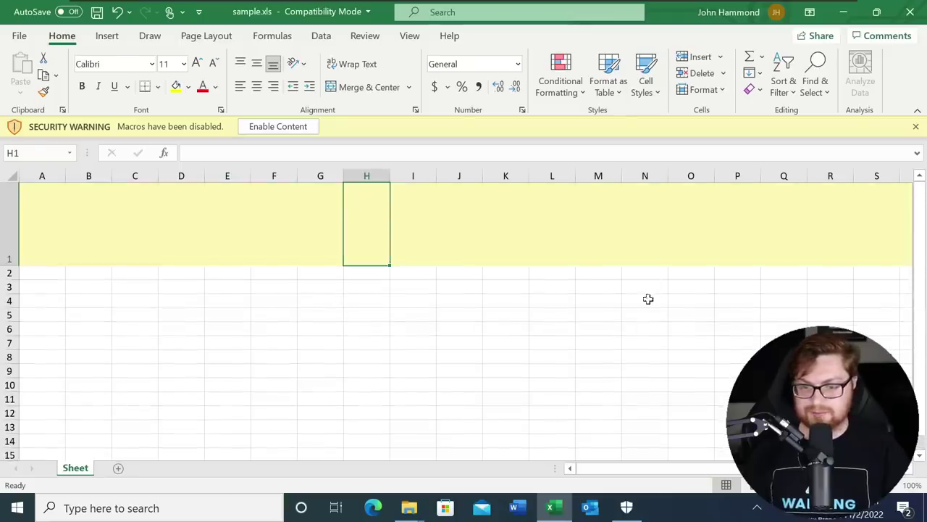
left_click(228, 244)
left_click(65, 229)
key("ctrl+a")
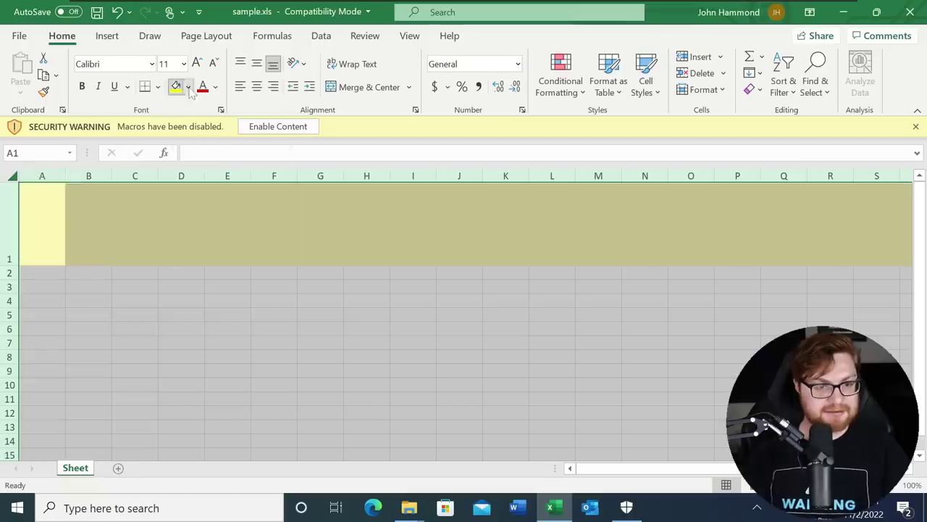
left_click(188, 87)
left_click(205, 247)
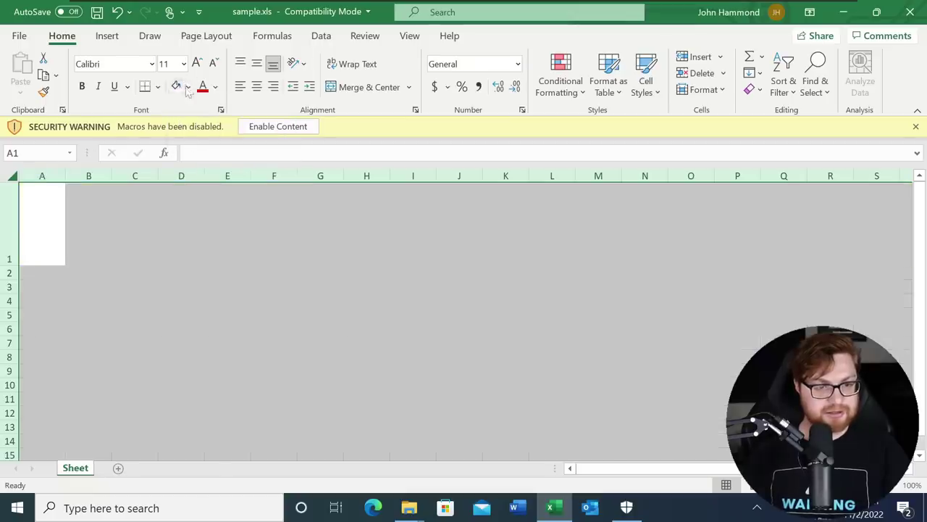
left_click(188, 86)
left_click(214, 249)
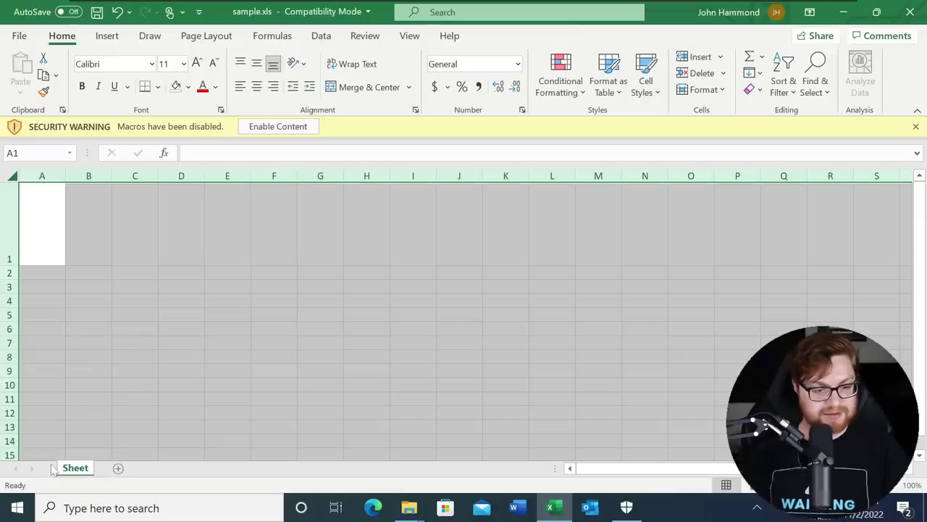
Unhide all the hidden worksheets, Sheet1 through Sheet6, in one go
right_click(76, 468)
left_click(116, 433)
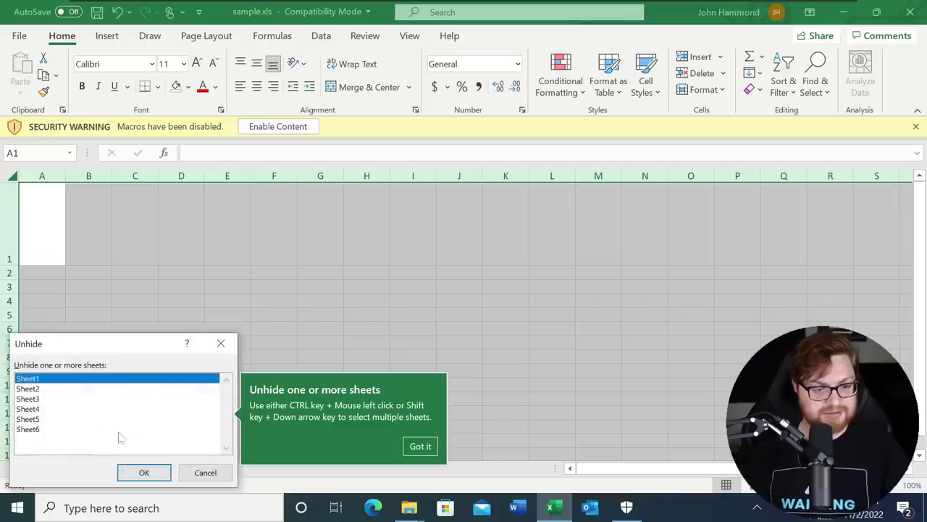
left_click_drag(101, 350, 110, 304)
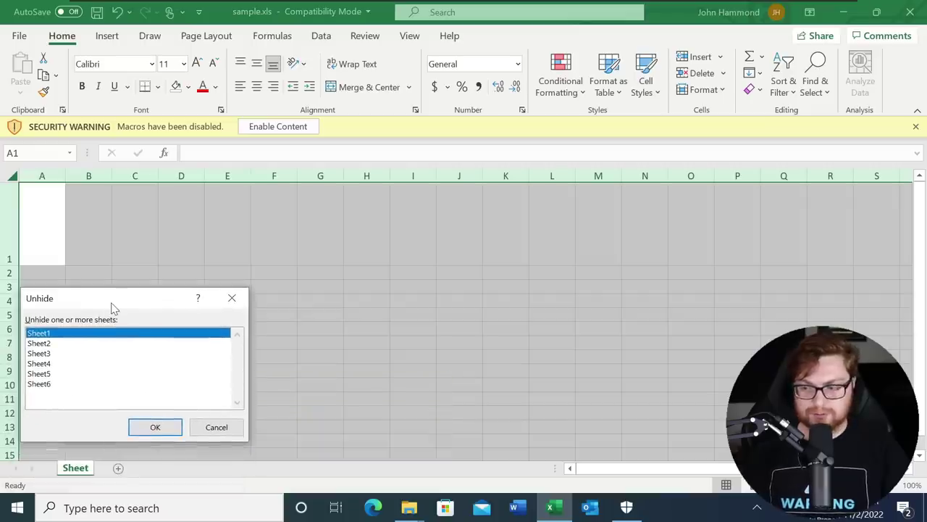
left_click_drag(58, 384, 60, 333)
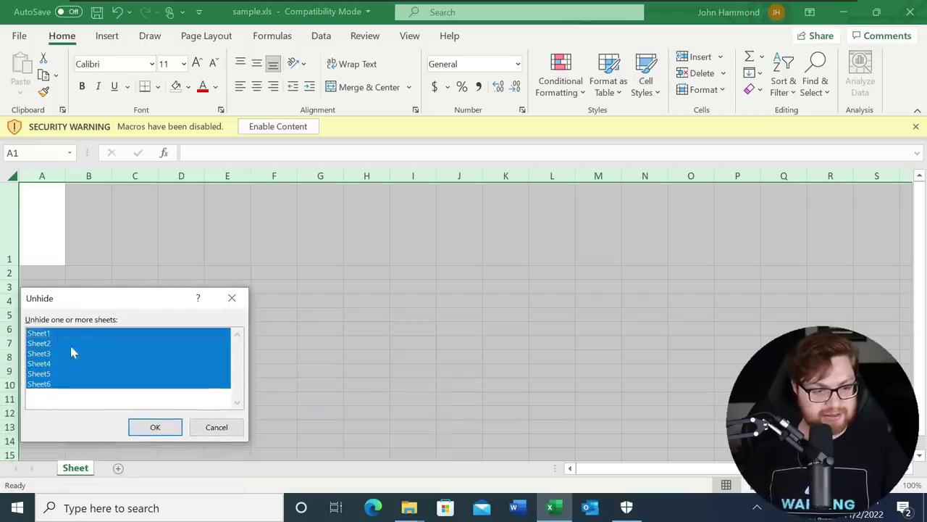
left_click(135, 423)
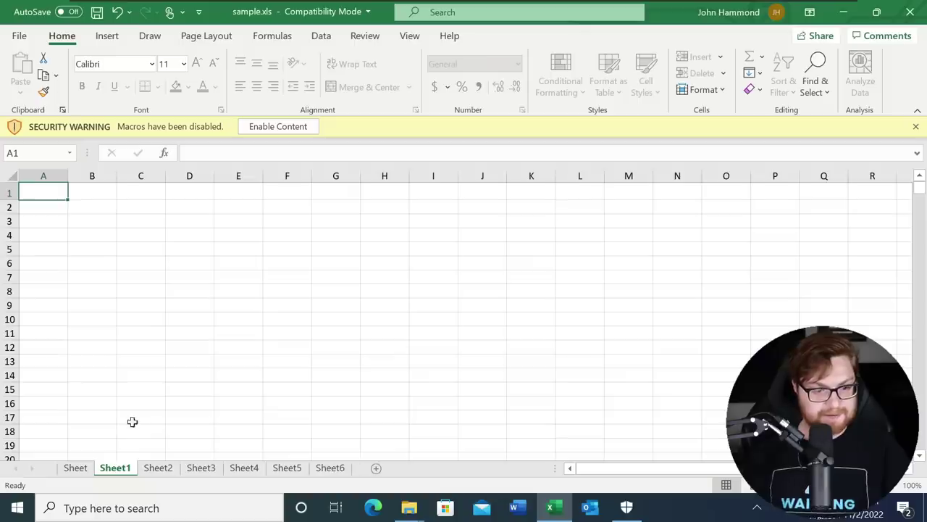
Check Sheet1's cells for hidden content and open its Unprotect Sheet password prompt
key("ctrl+a")
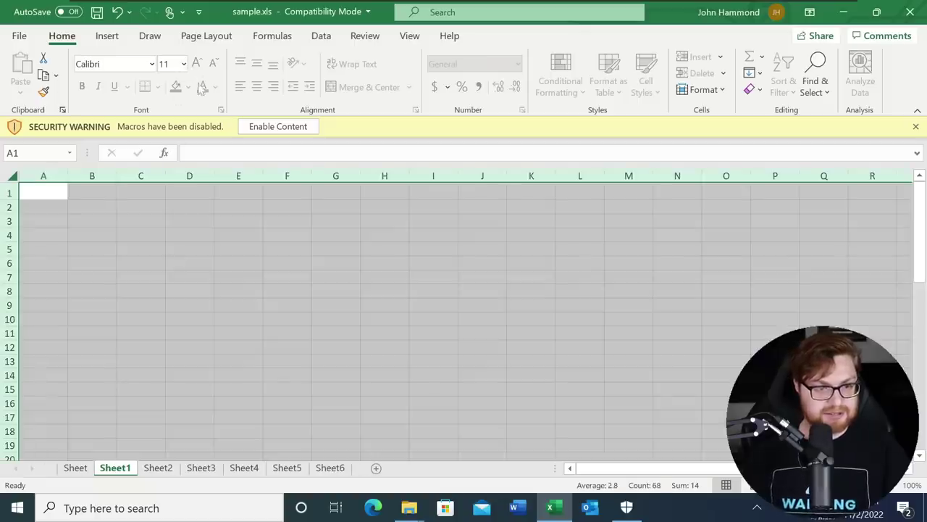
left_click(120, 219)
left_click(62, 206)
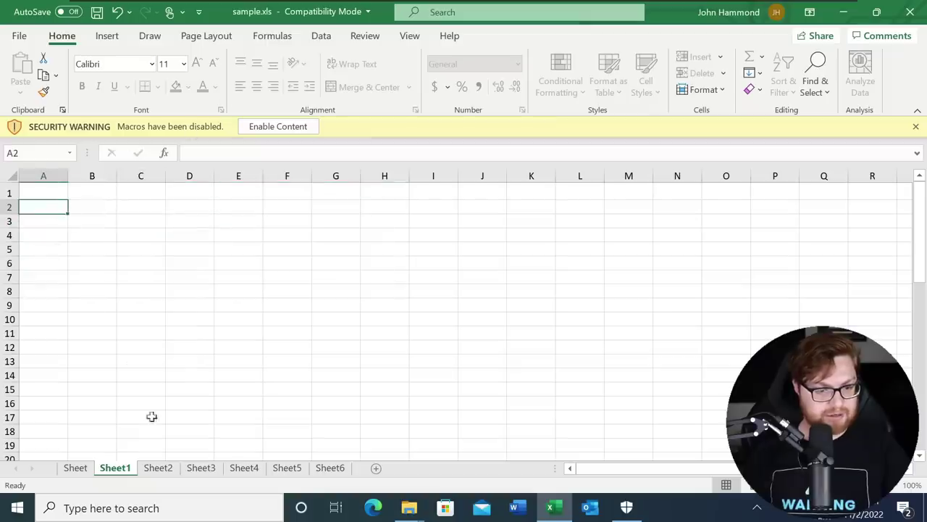
right_click(121, 468)
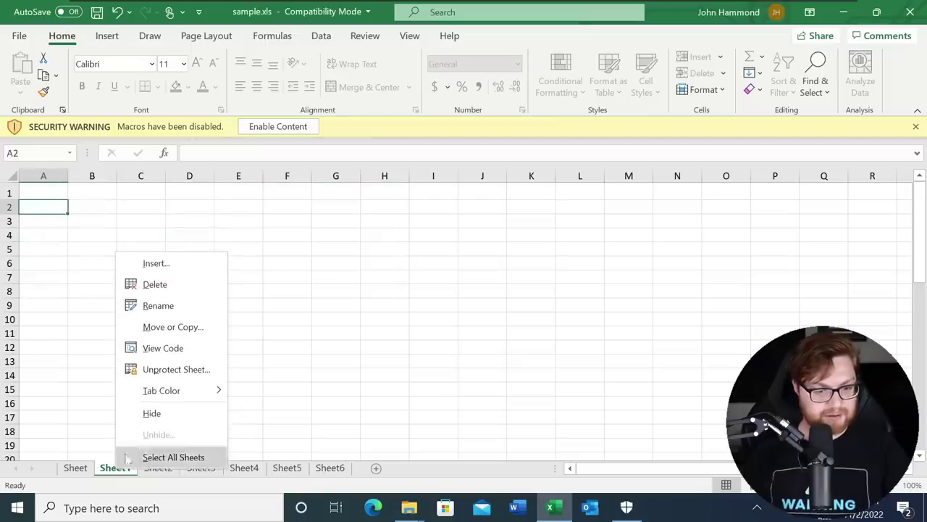
left_click(174, 371)
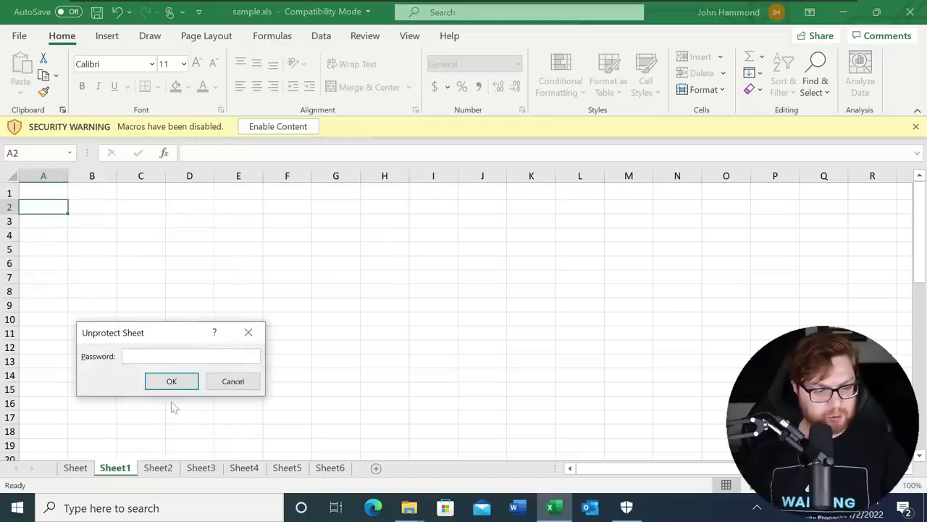
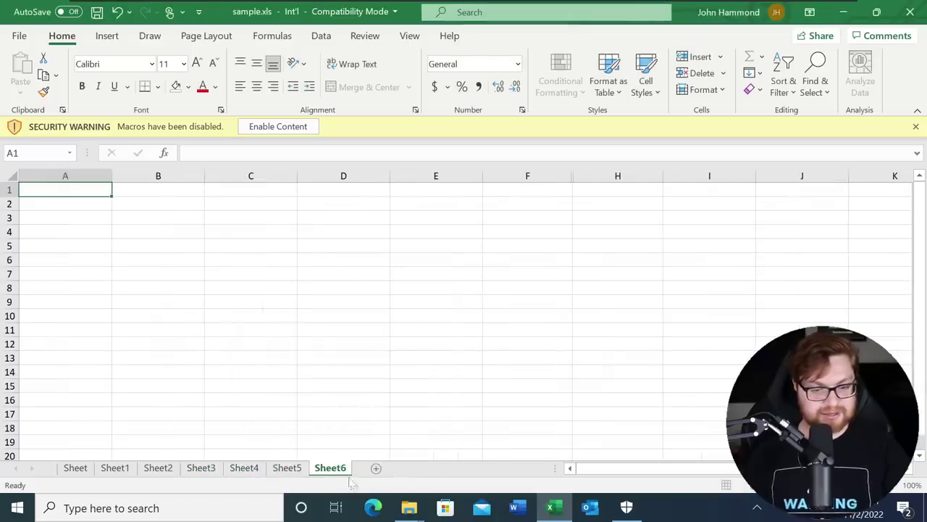
Select all of Sheet6 and examine its rows and columns for hidden content, comparing with the first sheet
key("ctrl+a")
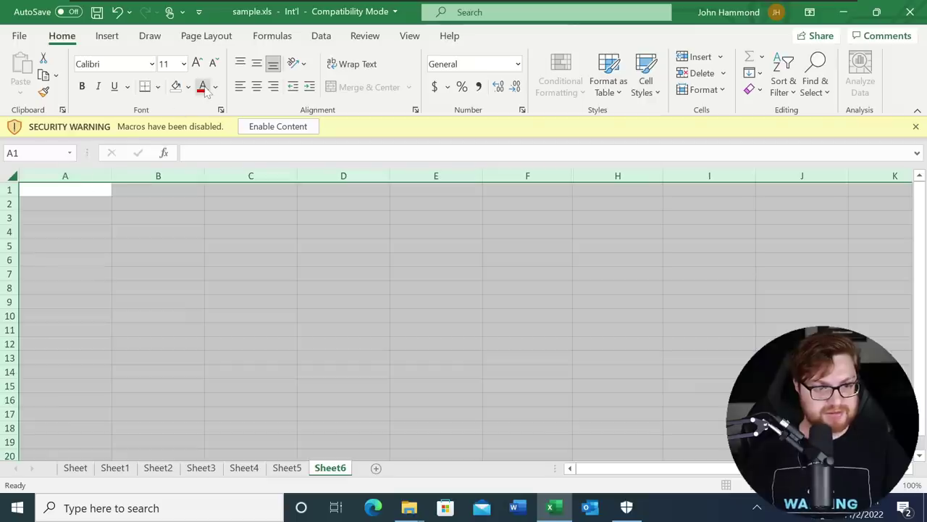
scroll(234, 315, "down", 7)
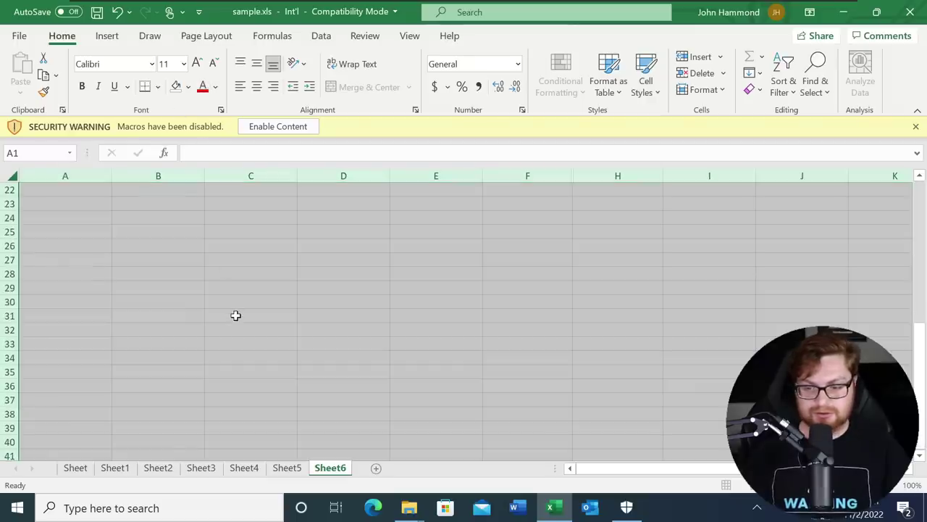
scroll(240, 331, "up", 2)
scroll(239, 331, "down", 1)
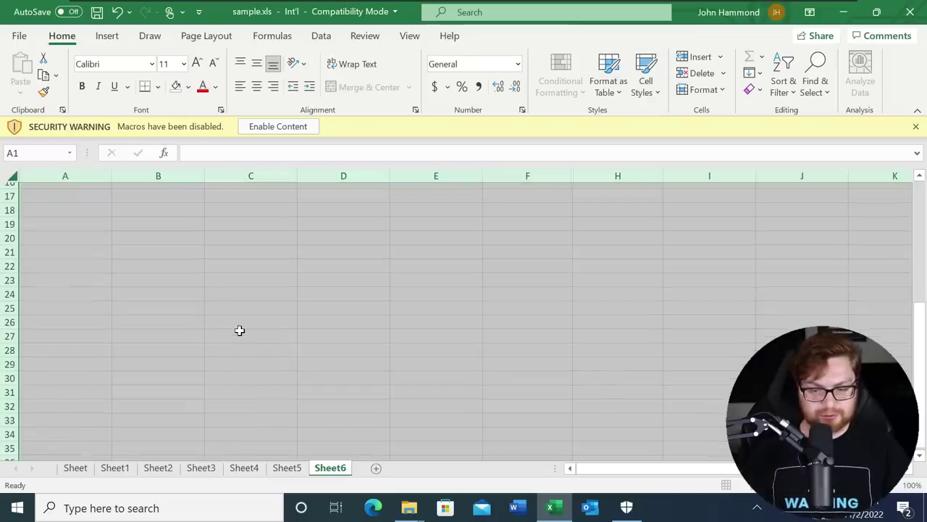
scroll(239, 331, "down", 20)
scroll(240, 329, "up", 3)
left_click(74, 468)
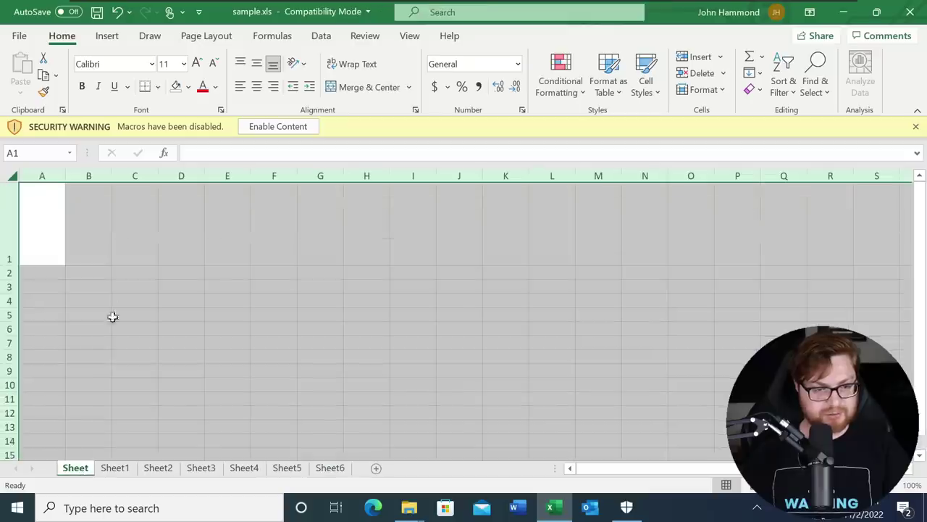
left_click(330, 468)
left_click_drag(617, 468, 623, 469)
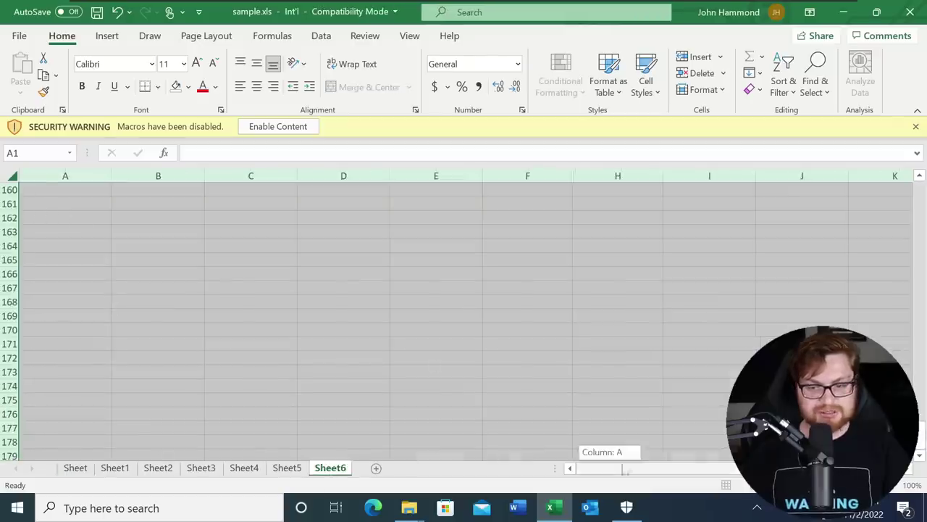
left_click_drag(623, 470, 653, 471)
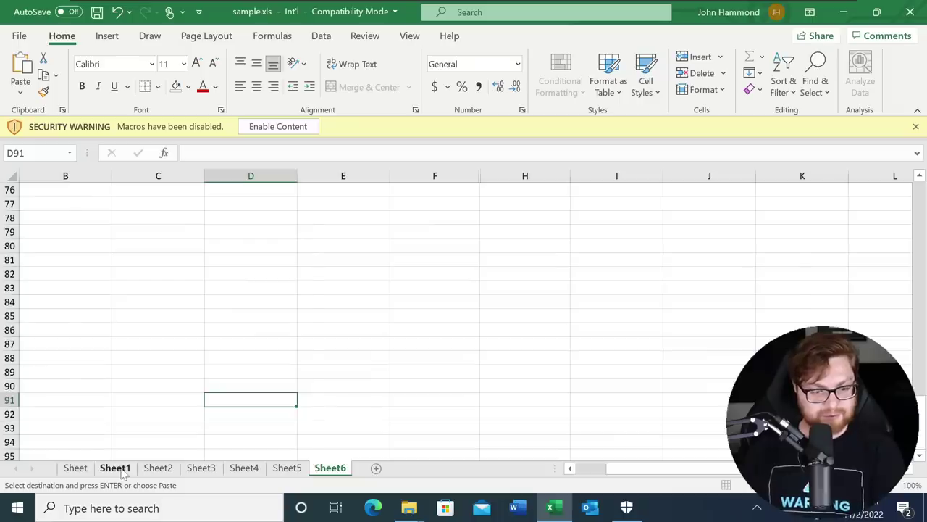
Select all cells of Sheet1 and copy them to the clipboard
left_click(116, 470)
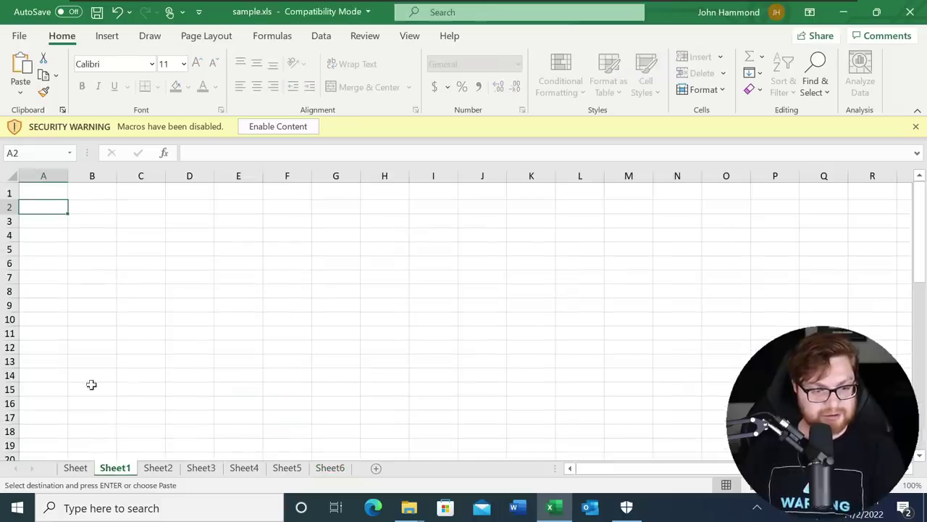
scroll(83, 361, "down", 5)
left_click(83, 361)
key("ctrl+a")
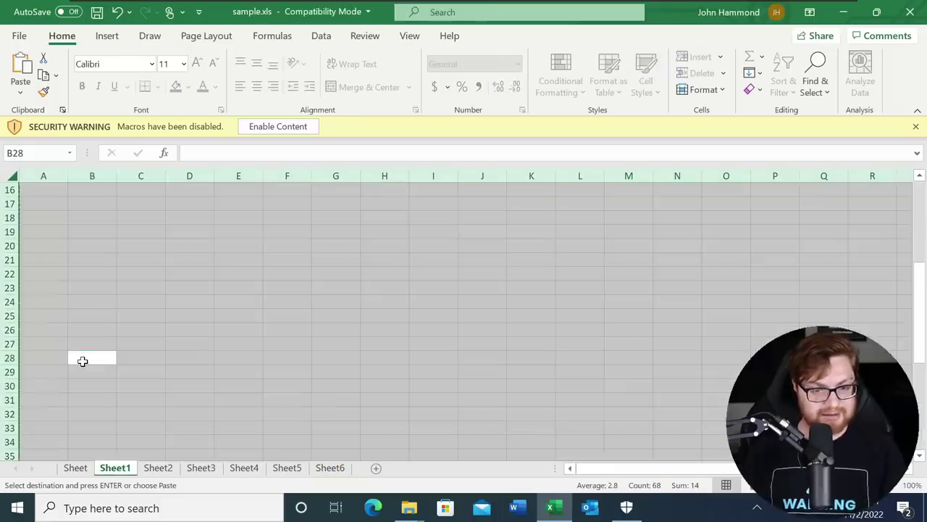
key("alt+Tab")
key("Escape")
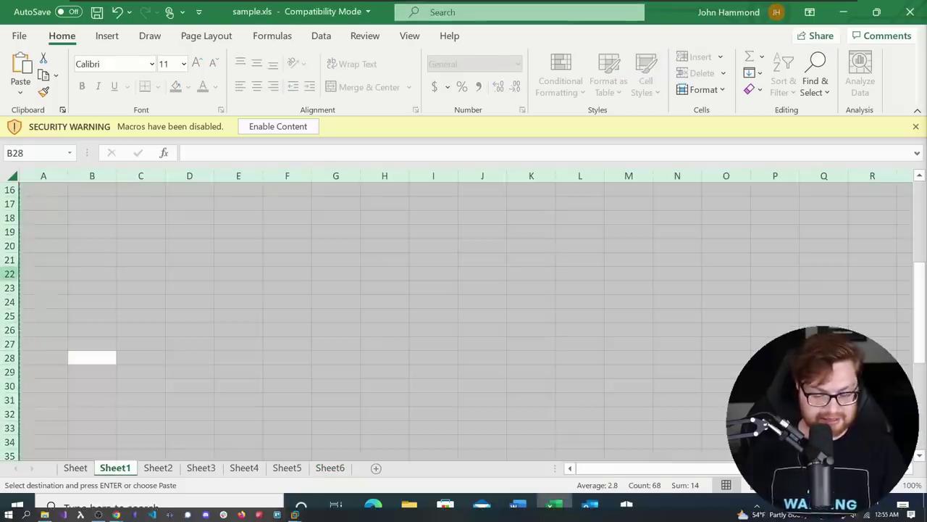
Switch to Sublime Text on the host, paste the copied Sheet1 cells into an untitled file and review the scattered characters
key("super")
type("sub")
key("Return")
key("ctrl+v")
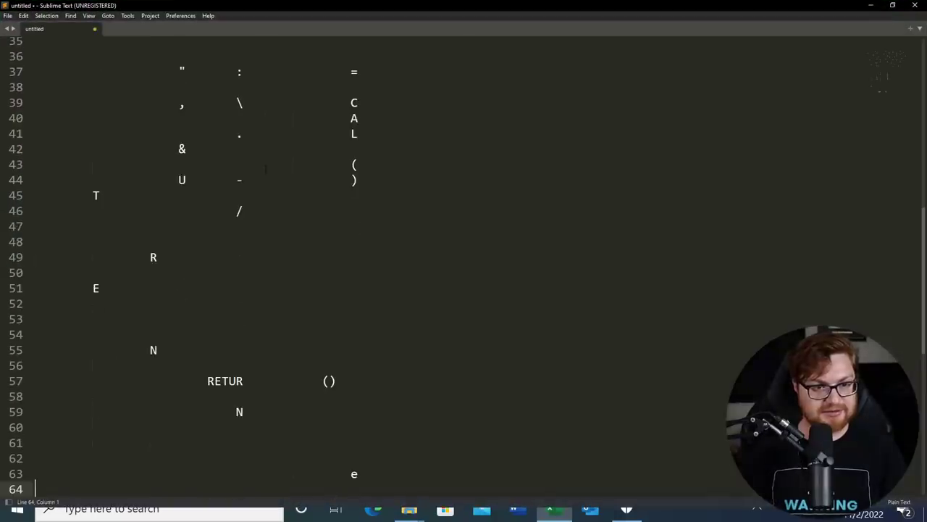
scroll(463, 260, "up", 11)
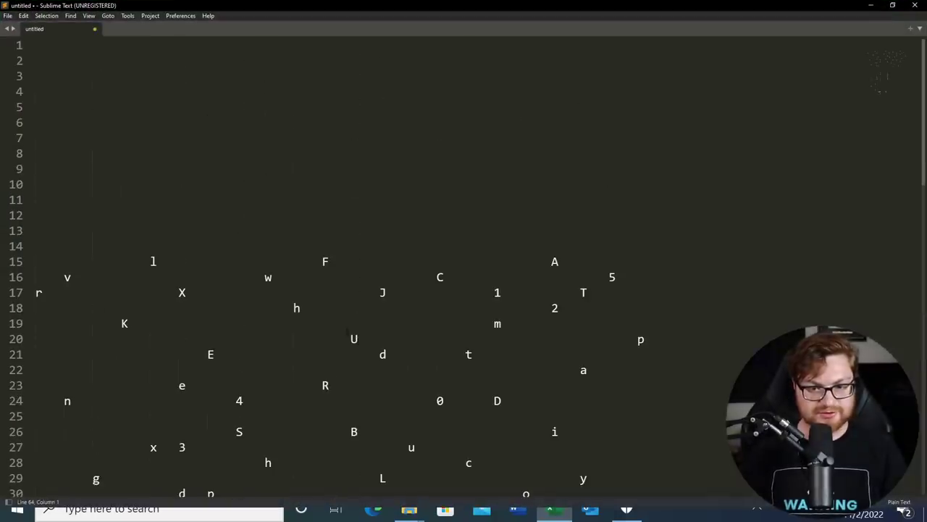
scroll(464, 260, "down", 3)
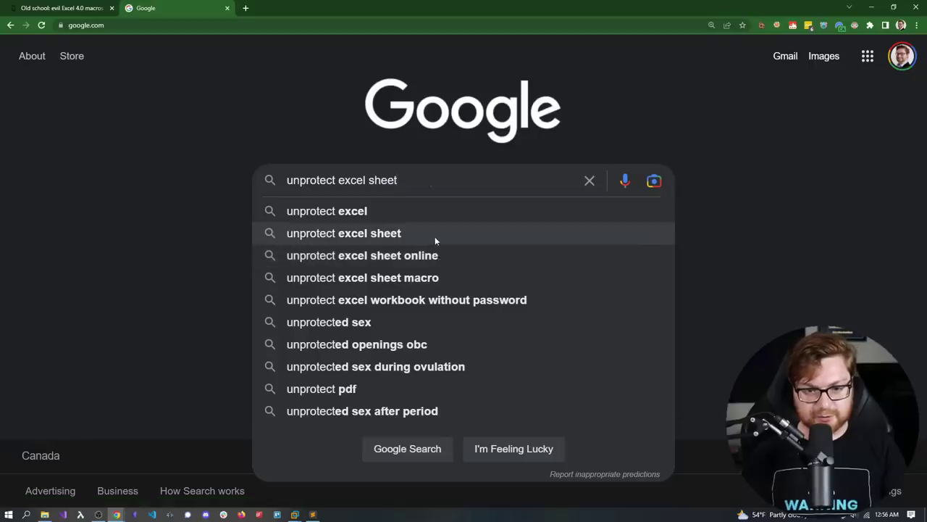
Search Google for "unprotect excel sheet" and expand the question about unprotecting an Excel worksheet without the password
left_click(435, 237)
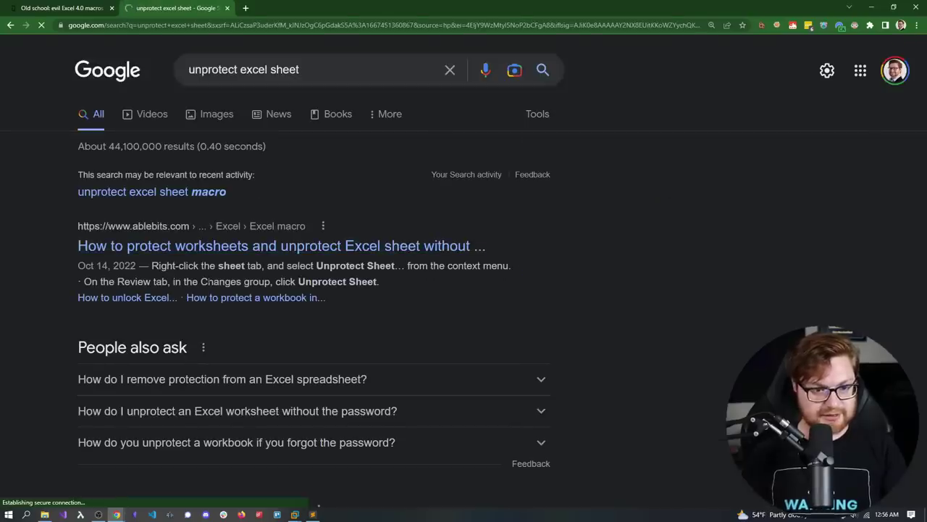
scroll(207, 279, "down", 1)
left_click(260, 363)
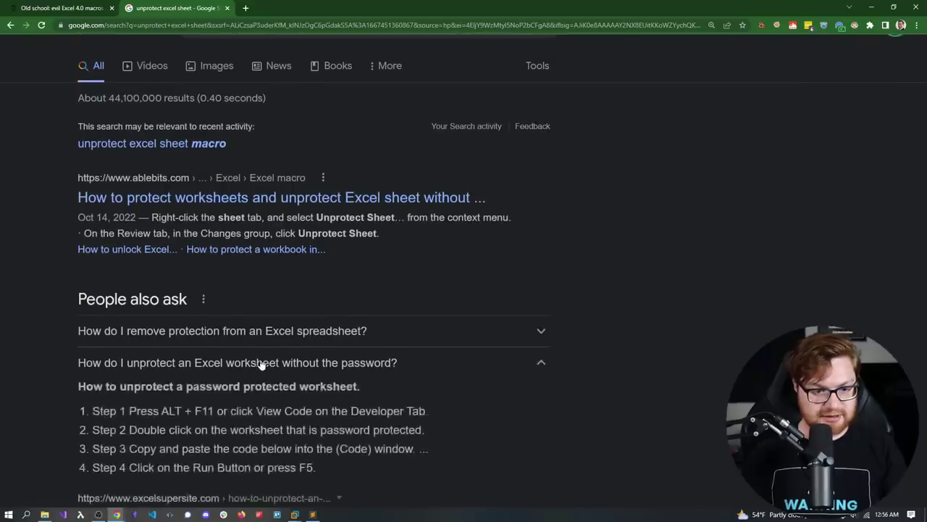
scroll(260, 364, "down", 2)
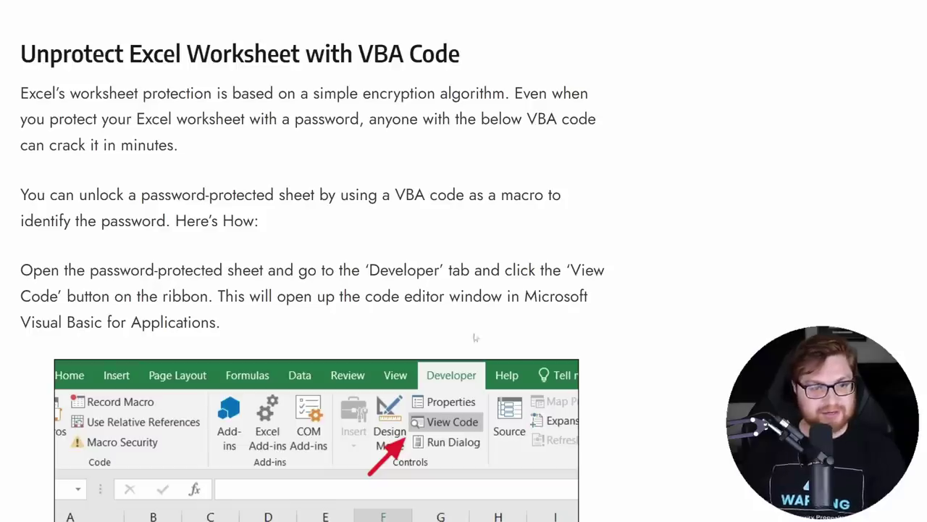
Read the article section "Unprotect Excel Worksheet with VBA Code" and its Visual Basic editor instructions
left_click_drag(26, 53, 455, 62)
left_click(454, 62)
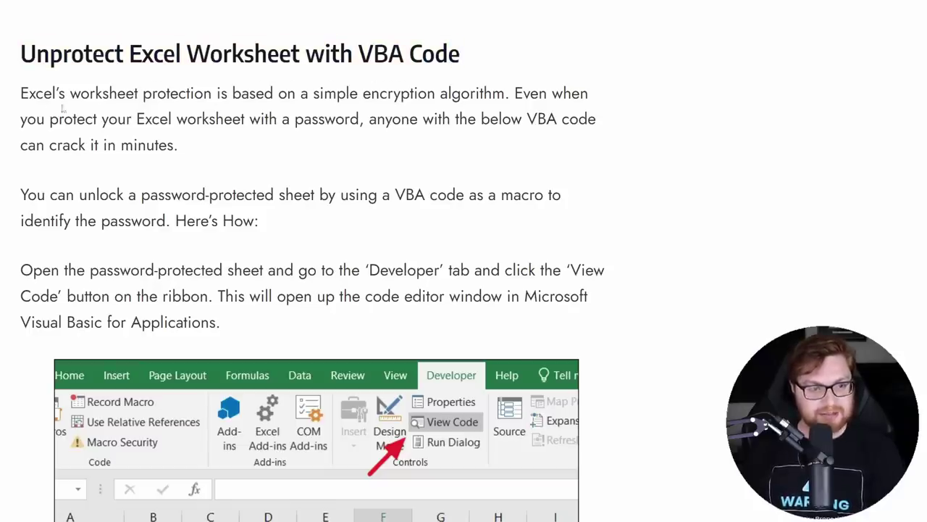
left_click_drag(20, 93, 509, 93)
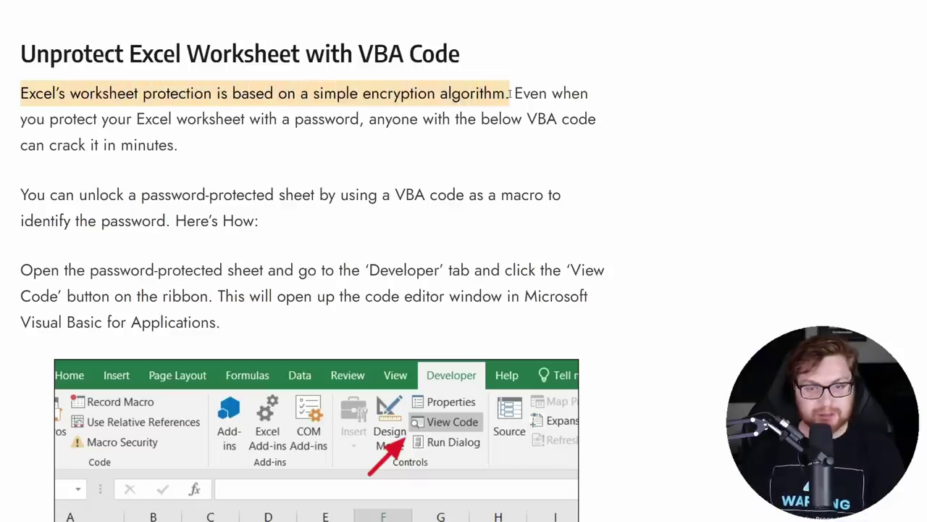
left_click(611, 232)
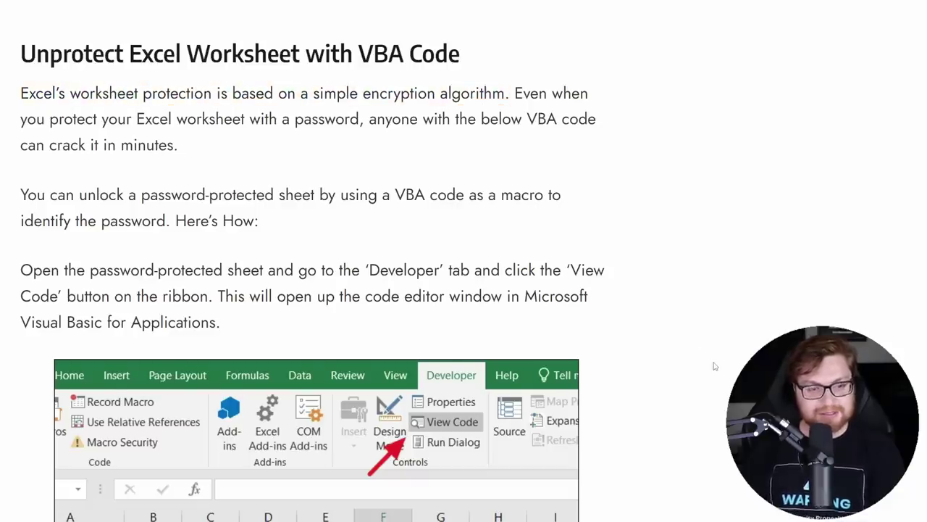
scroll(714, 365, "down", 4)
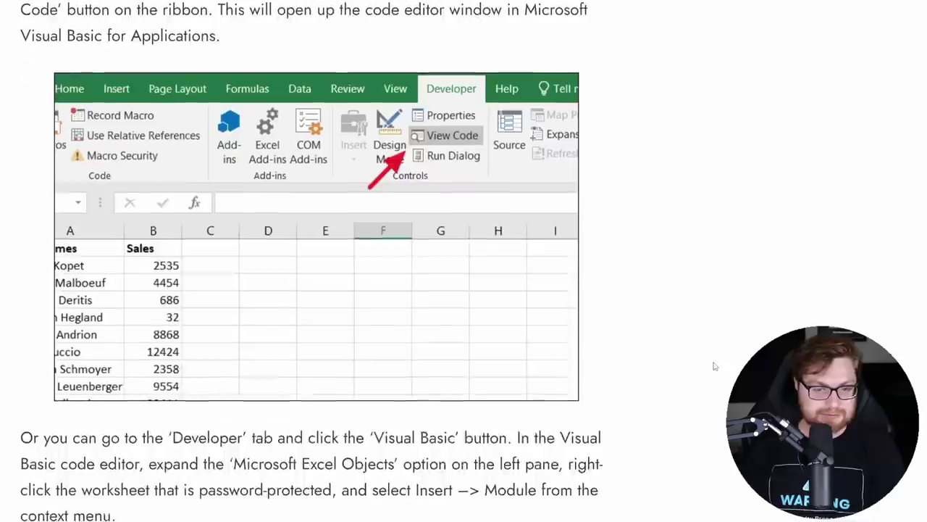
scroll(715, 366, "down", 2)
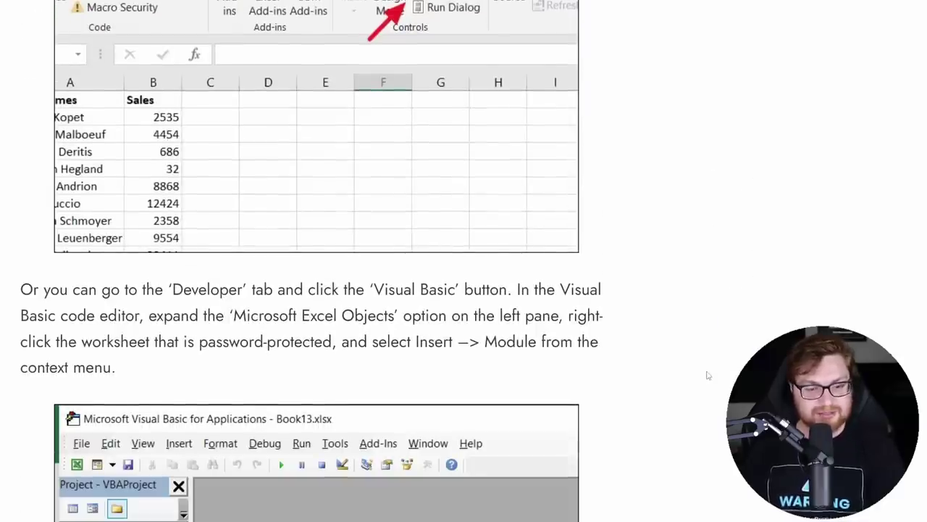
Read the rest of the module-based unprotect instructions down to the section "Unprotect Excel Sheet Without Password Using Zip"
scroll(694, 368, "down", 3)
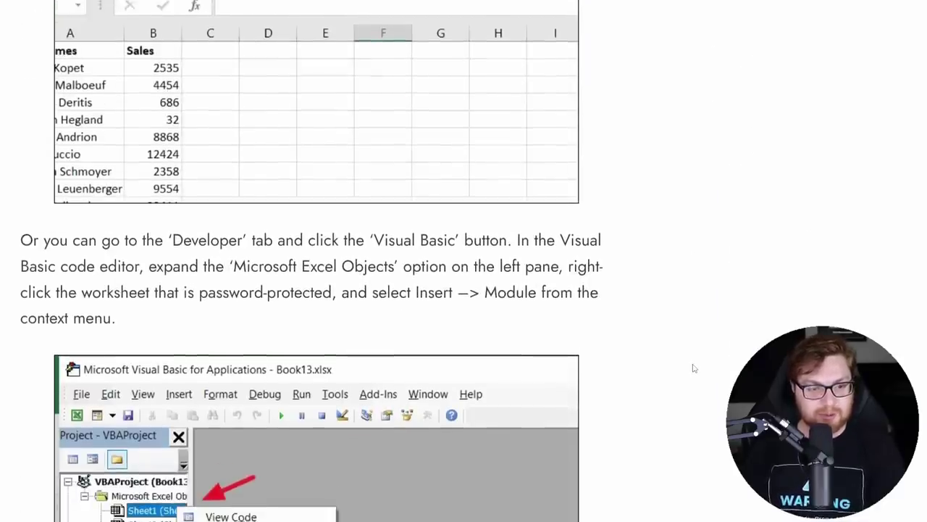
scroll(694, 368, "down", 2)
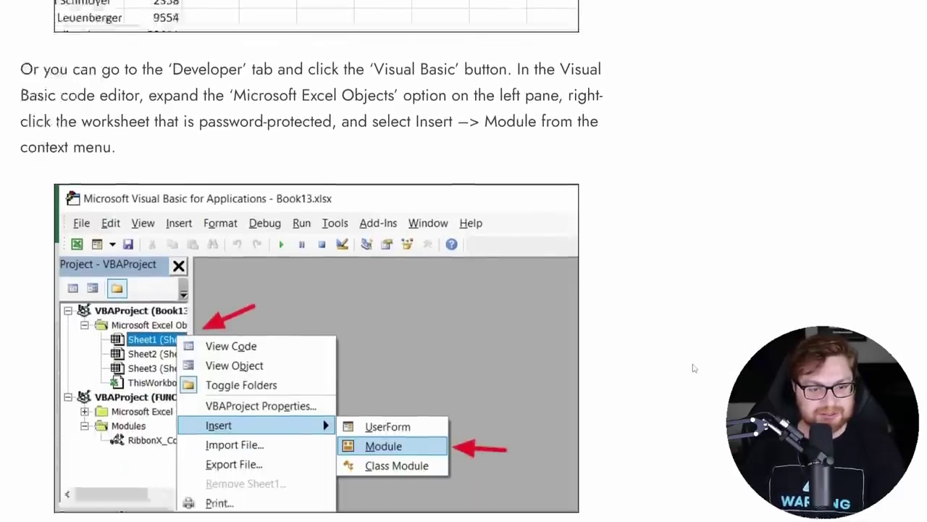
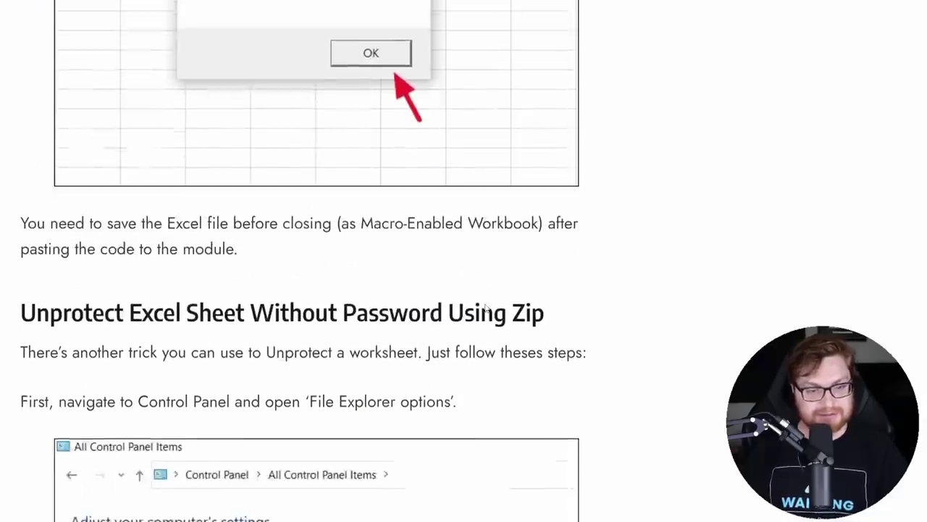
scroll(522, 305, "down", 2)
Switch to the Win10 Office virtual machine and open Sheet1's object in a maximized Visual Basic editor for sample.xls
key("alt+Tab")
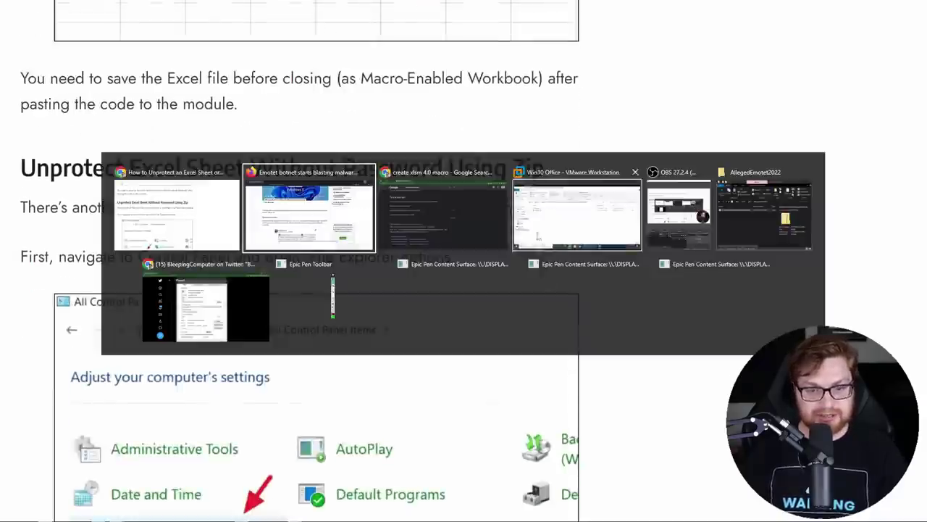
left_click(577, 216)
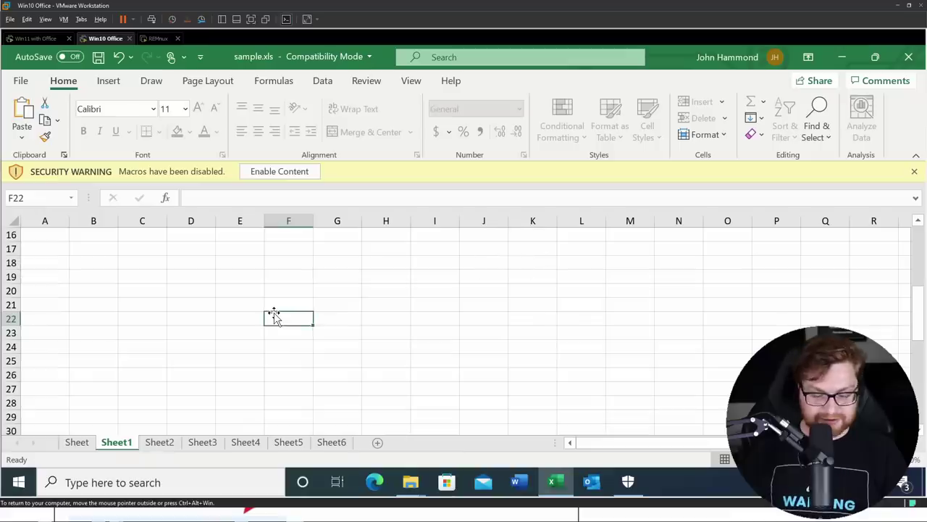
key("alt+F11")
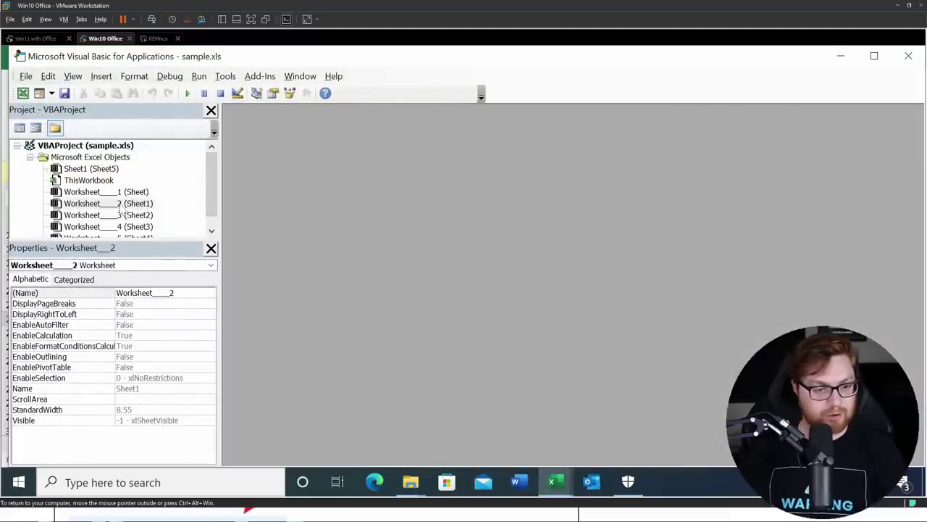
left_click(108, 191)
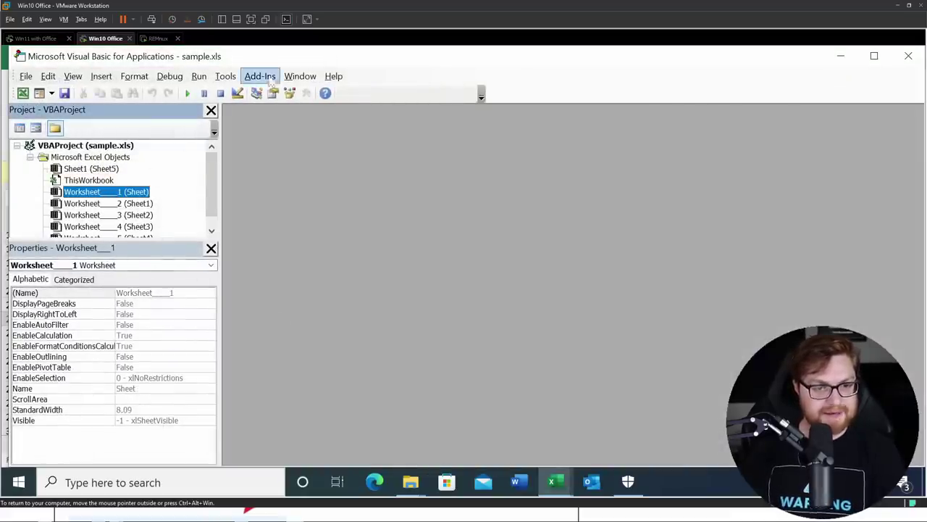
left_click_drag(261, 55, 505, 143)
left_click(115, 357)
right_click(129, 333)
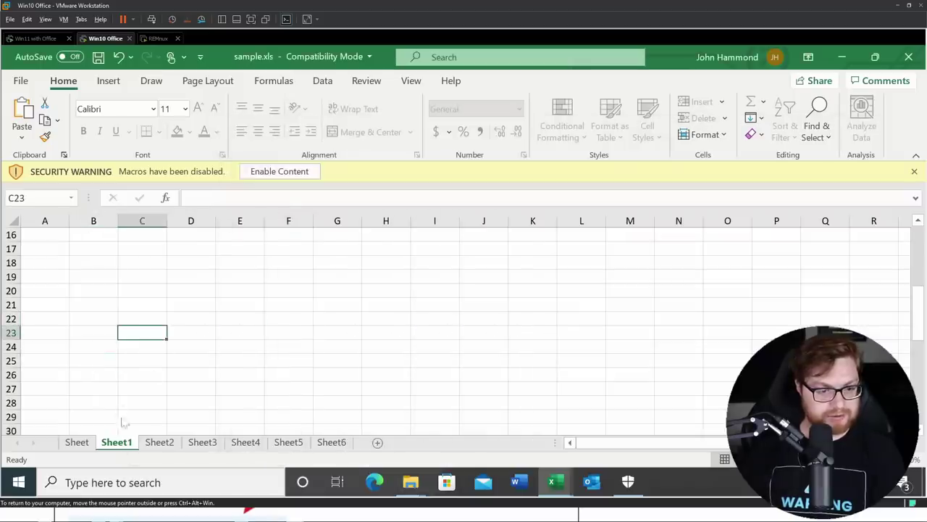
right_click(110, 442)
left_click(138, 320)
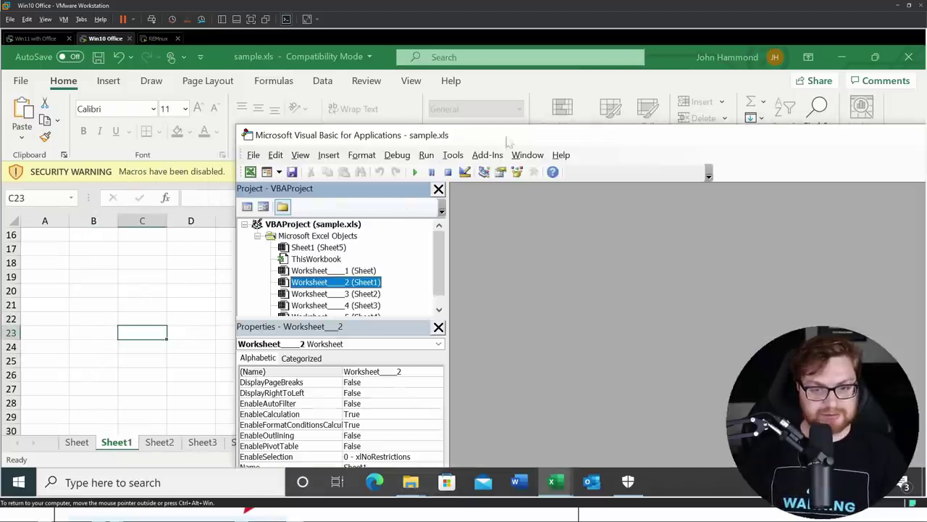
double_click(510, 140)
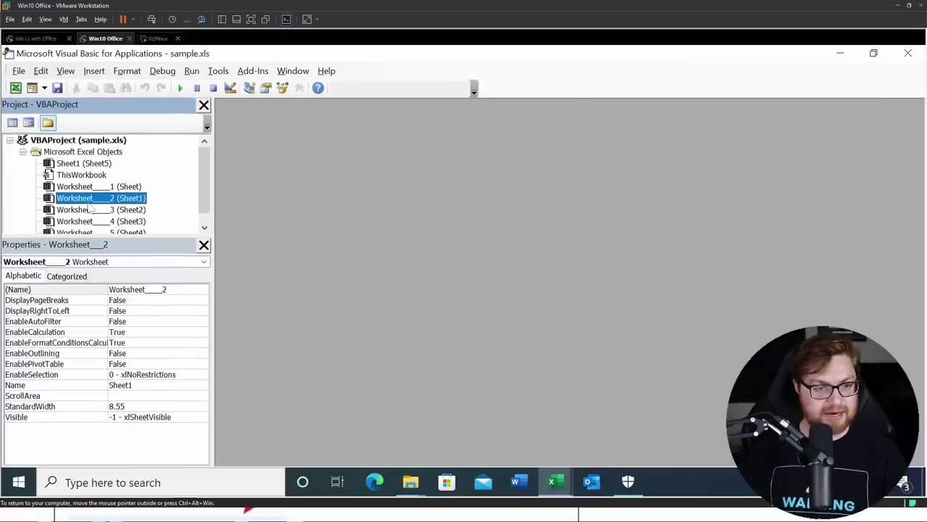
Insert a new module into the sample.xls VBA project from Worksheet____2 (Sheet1)
scroll(94, 207, "down", 1)
right_click(106, 186)
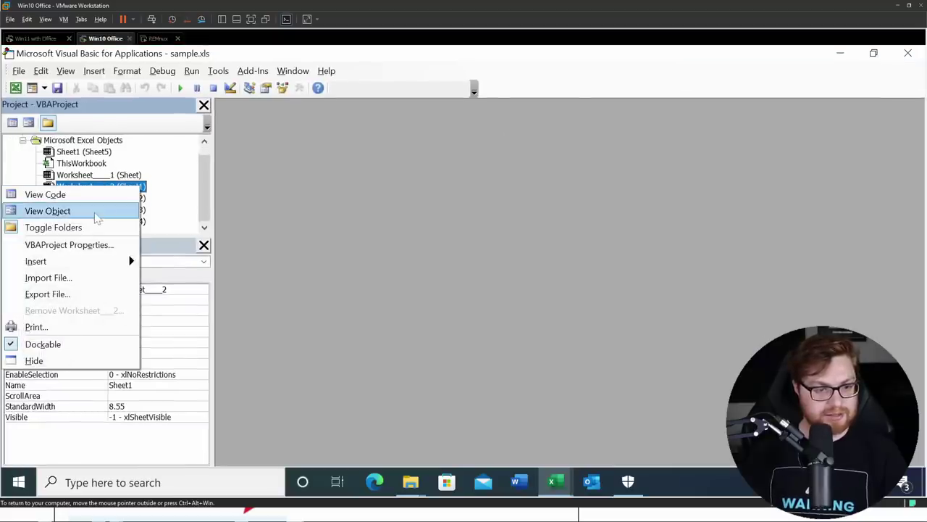
mouse_move(87, 262)
left_click(156, 275)
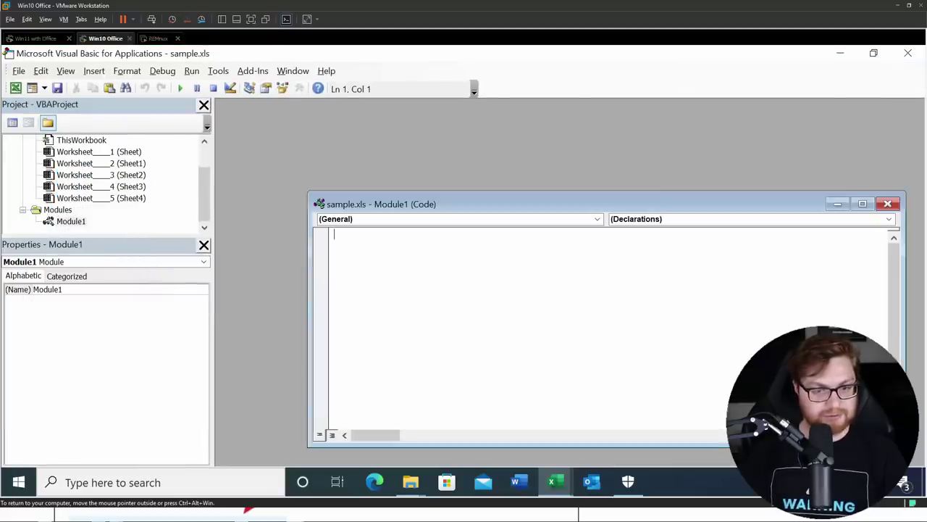
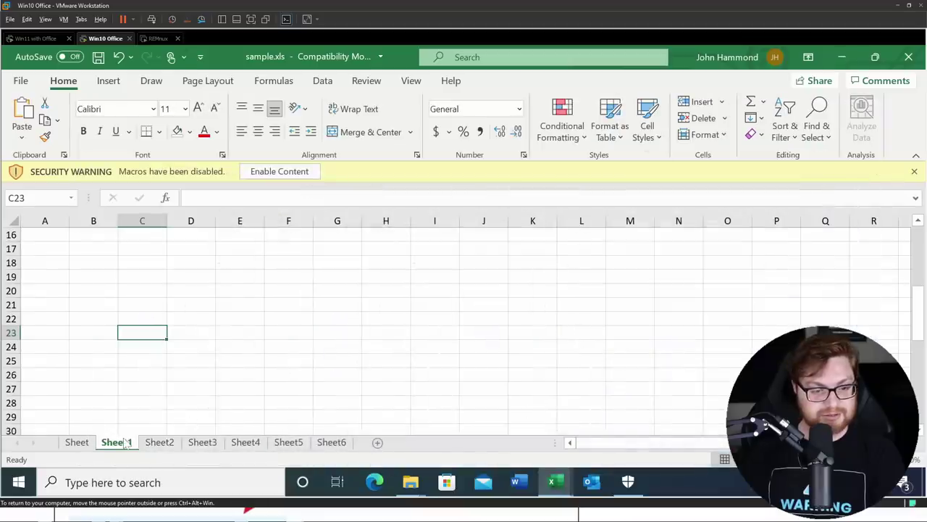
Check Sheet1's available sheet options for its protection status and look over its cells
right_click(125, 442)
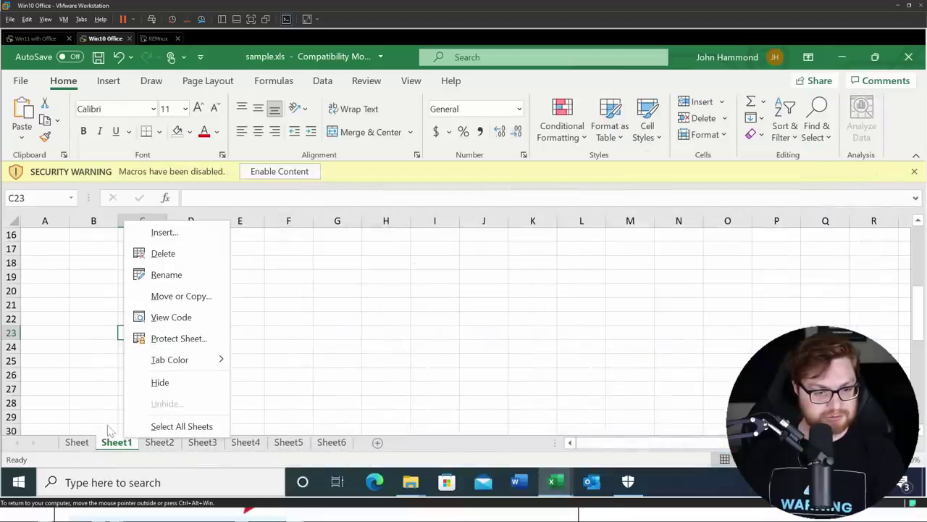
key("Escape")
scroll(131, 366, "down", 3)
scroll(131, 367, "up", 4)
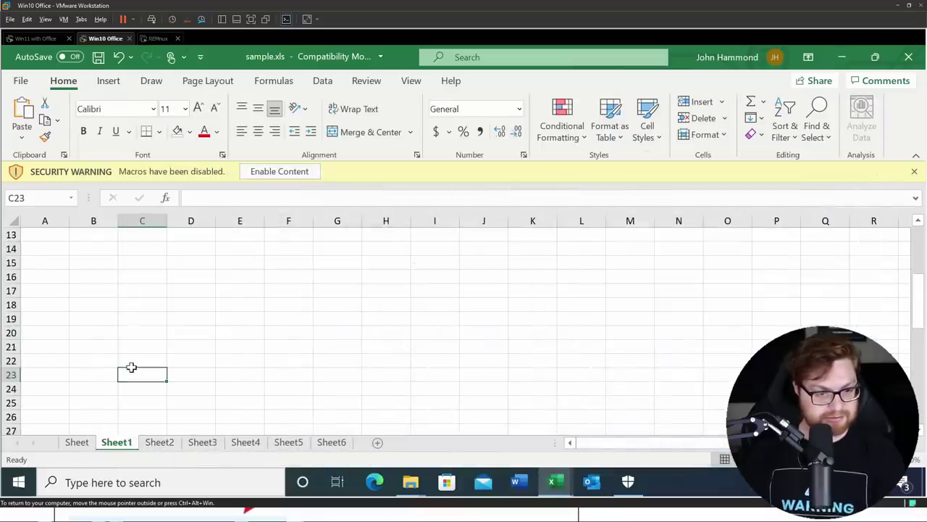
Test editing Sheet1 by entering "aa" and a reference to D16 in cell D18, discarding both entries
key("ctrl+a")
left_click(176, 303)
type("aa")
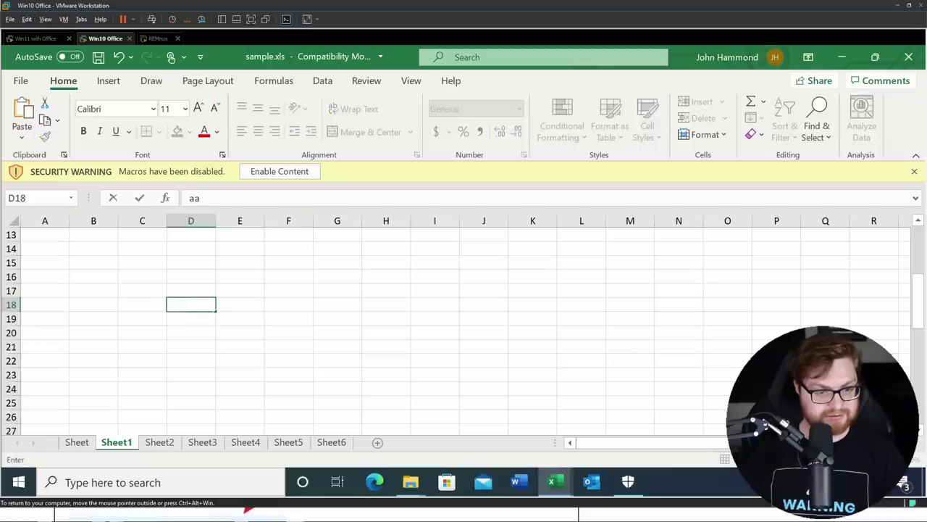
key("ctrl+z")
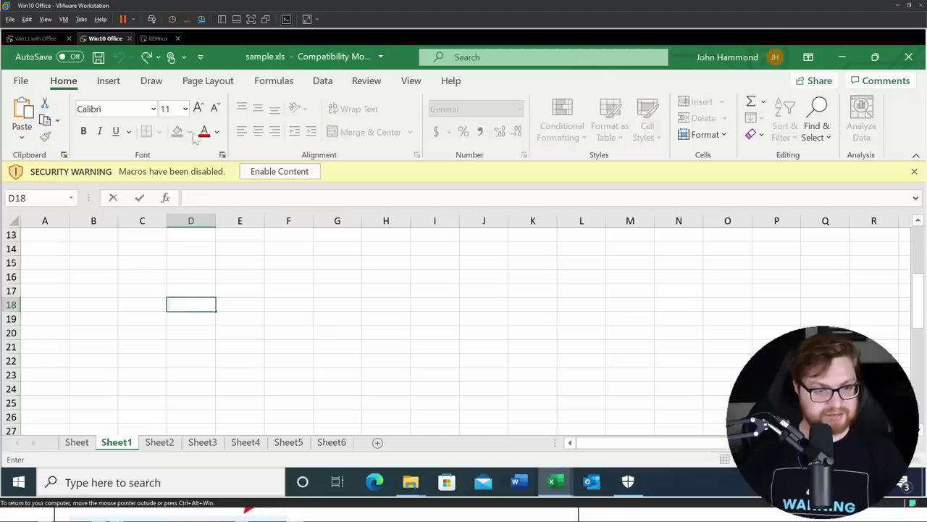
type("=")
left_click(177, 279)
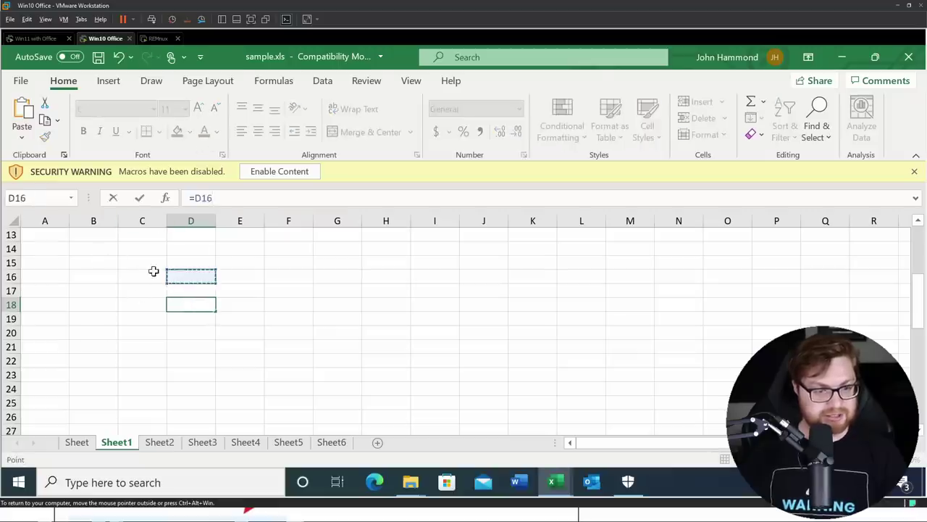
key("Escape")
Apply the current red font colour to all cells of Sheet1
left_click(271, 323)
key("ctrl+a")
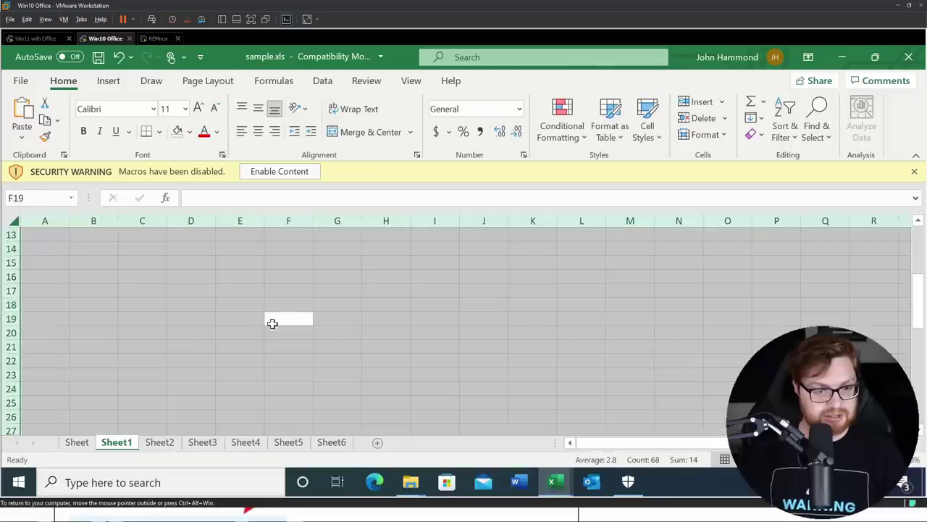
left_click(204, 131)
scroll(351, 339, "up", 3)
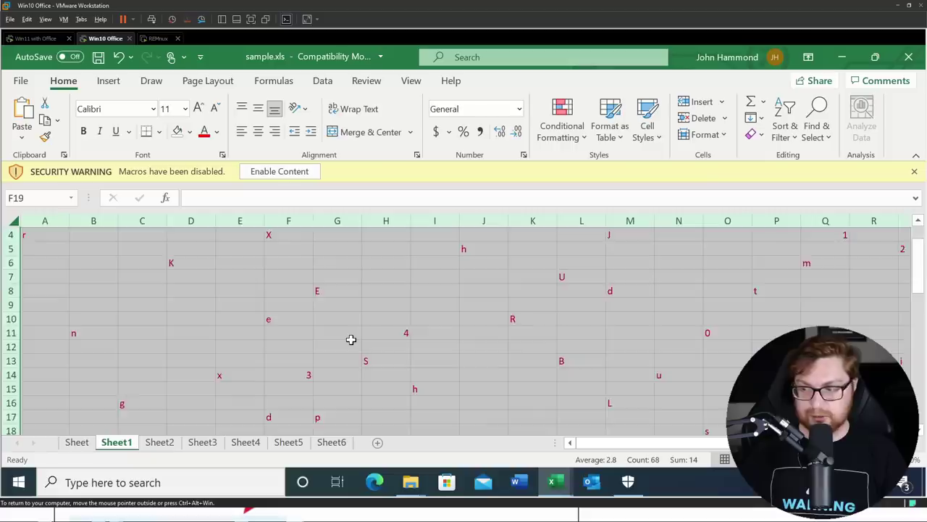
scroll(351, 339, "up", 1)
Inspect the formula in cell G8 and examine the scattered characters across all rows of Sheet1
left_click(350, 339)
scroll(350, 340, "down", 8)
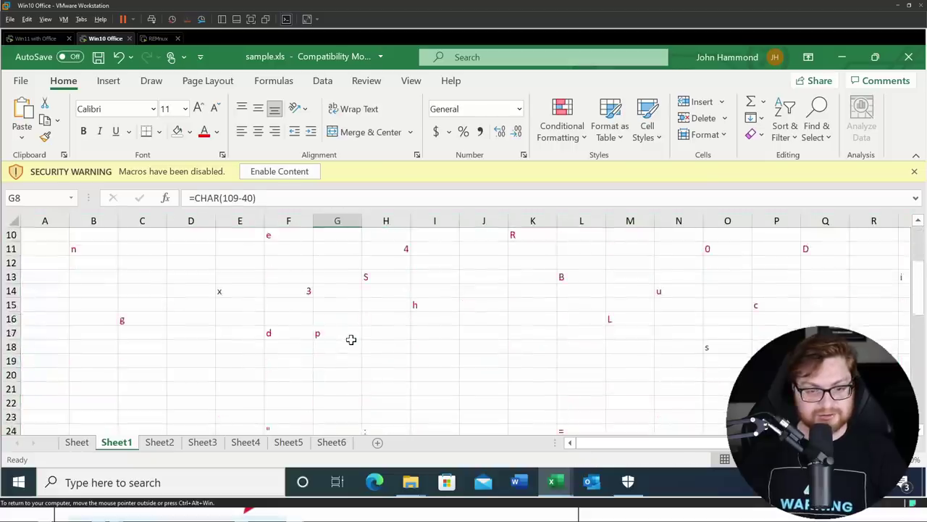
scroll(351, 340, "down", 7)
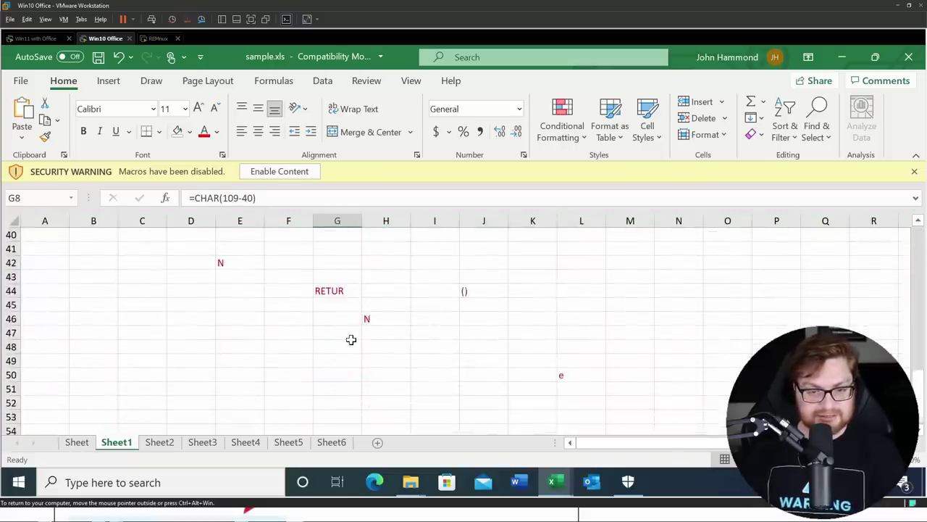
scroll(351, 339, "down", 5)
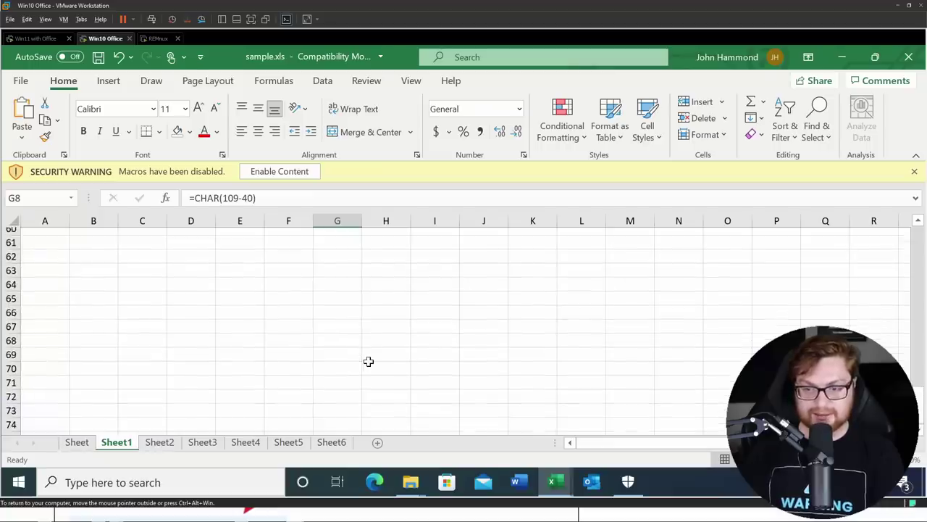
scroll(366, 360, "up", 20)
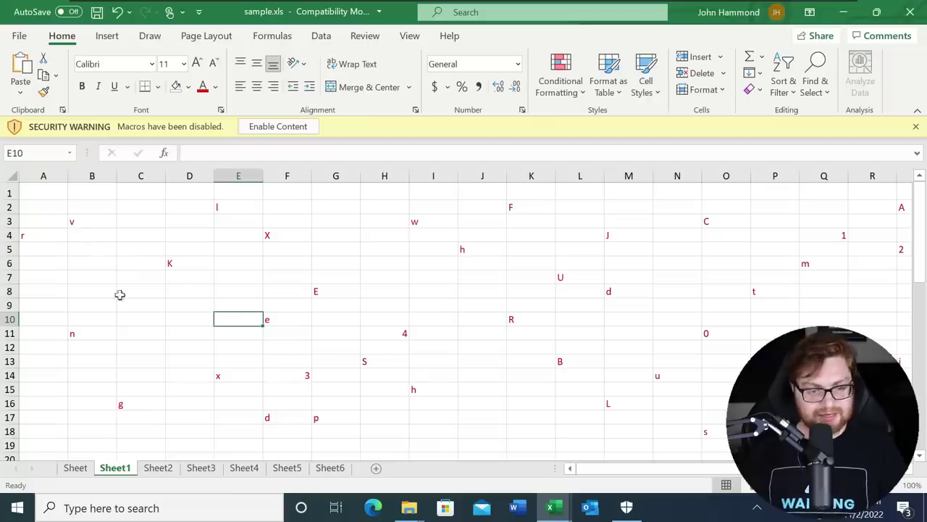
Review the text fragments on Sheet2 and Sheet3, and return to Sheet1
left_click(161, 443)
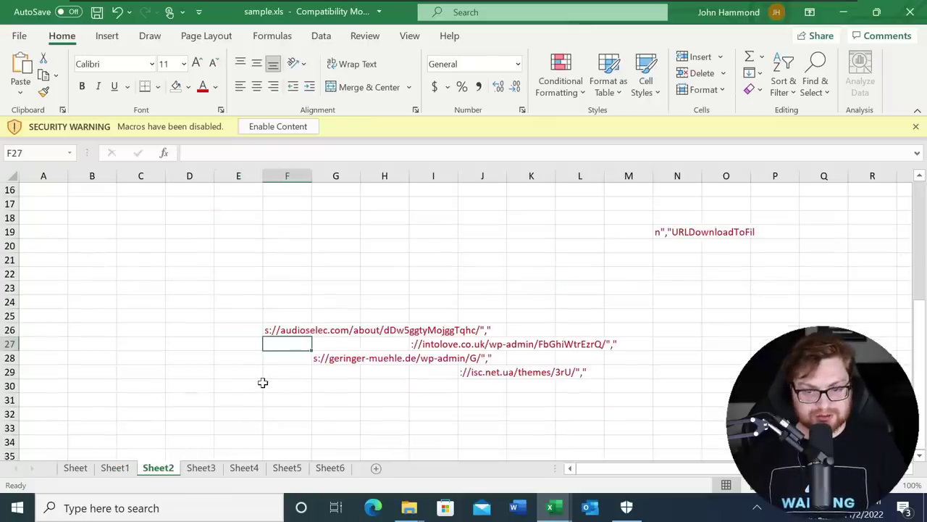
left_click(202, 468)
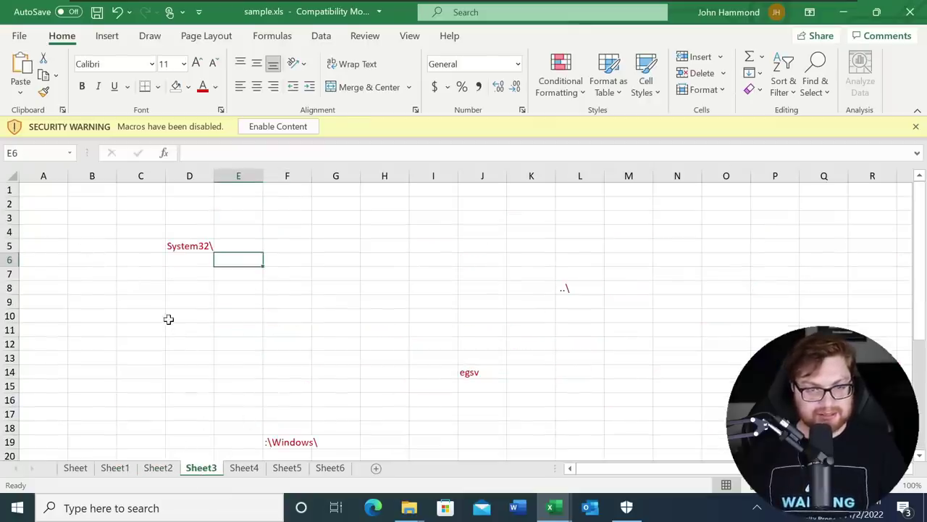
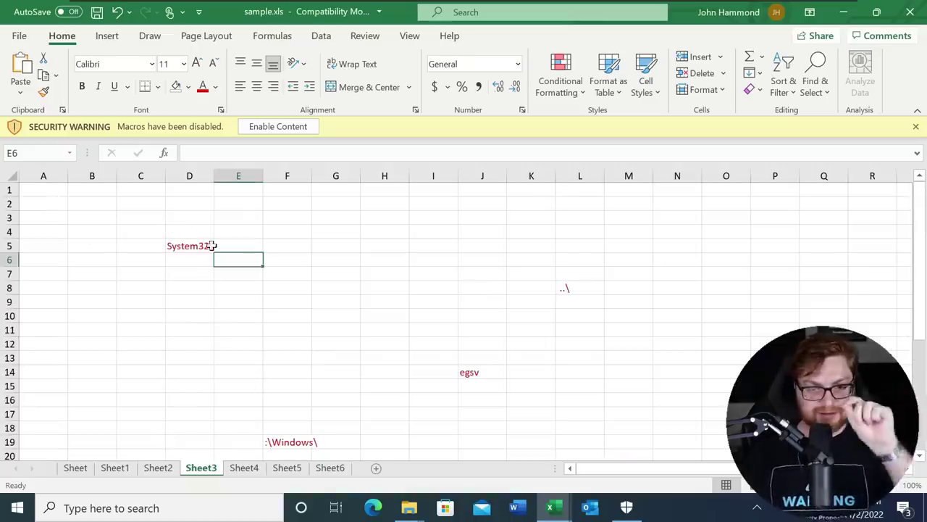
left_click(161, 470)
left_click(114, 470)
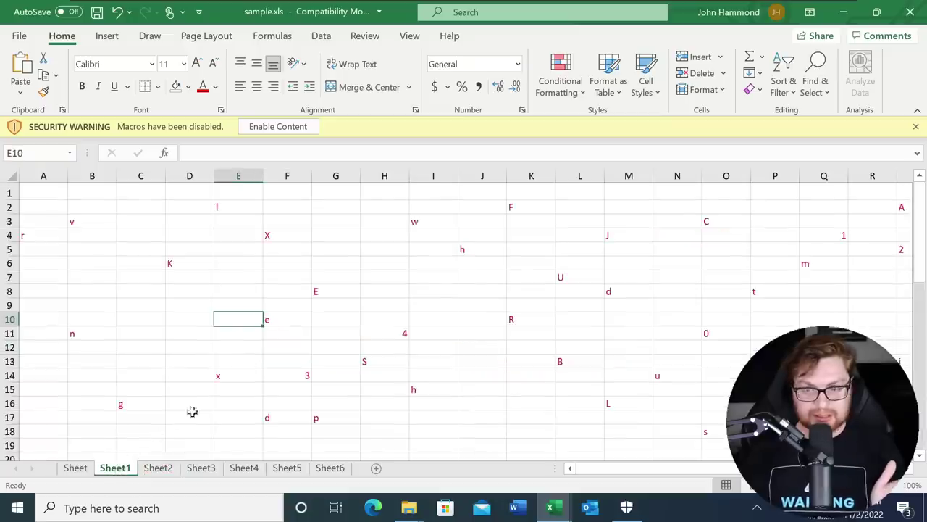
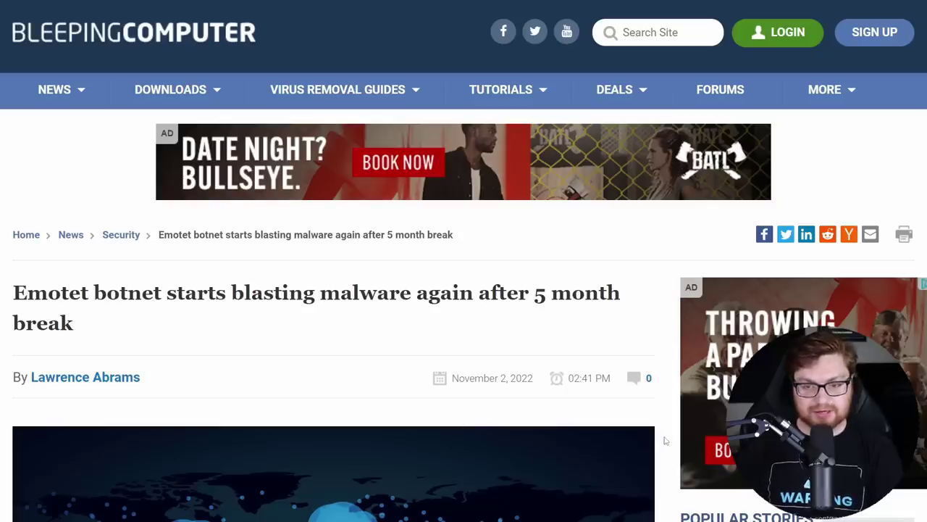
Skim the BleepingComputer article on the Emotet botnet, and read the XLMMacroDeobfuscator README on GitHub in the REMnux machine
scroll(665, 437, "down", 2)
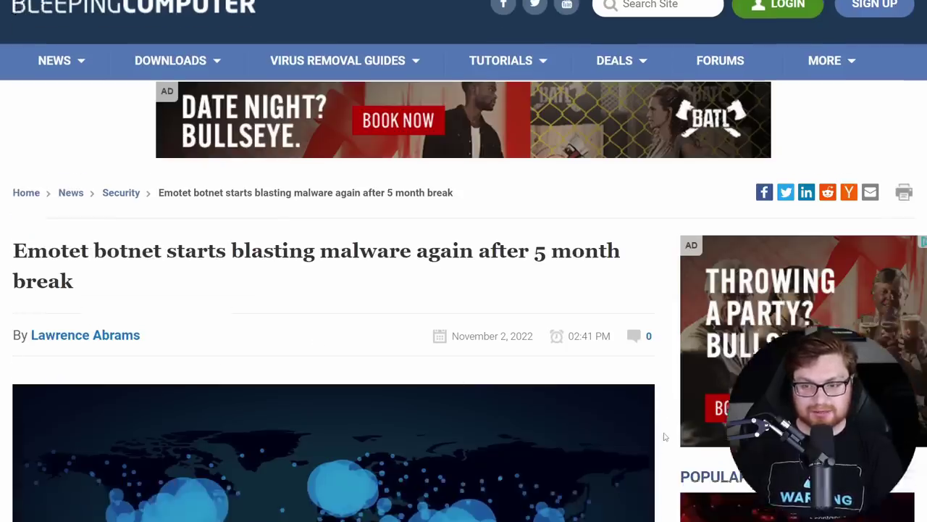
scroll(666, 437, "down", 1)
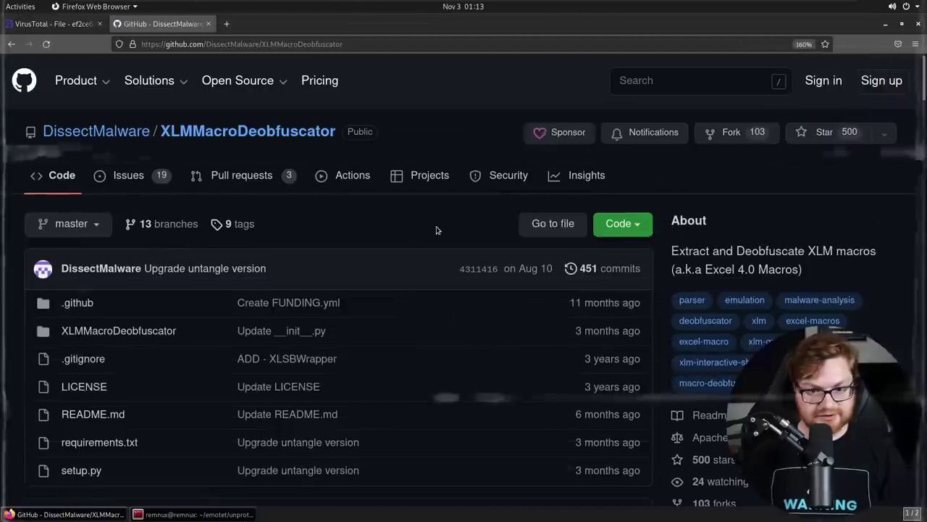
scroll(435, 279, "down", 10)
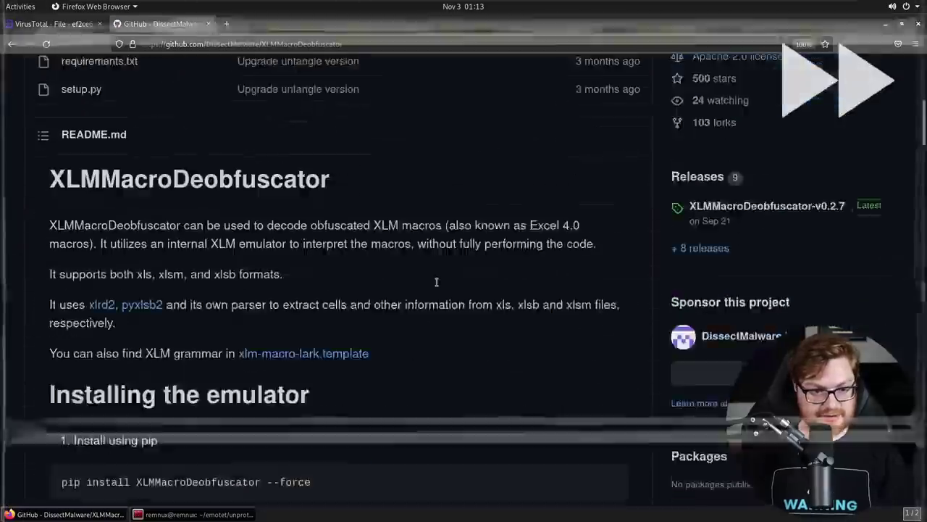
left_click_drag(319, 341, 53, 342)
Switch to the REMnux terminal and run xlmdeobfuscator -f unprotected.xls
key("alt+Tab")
type("xlmdeobfuscator -f unprotected.xls")
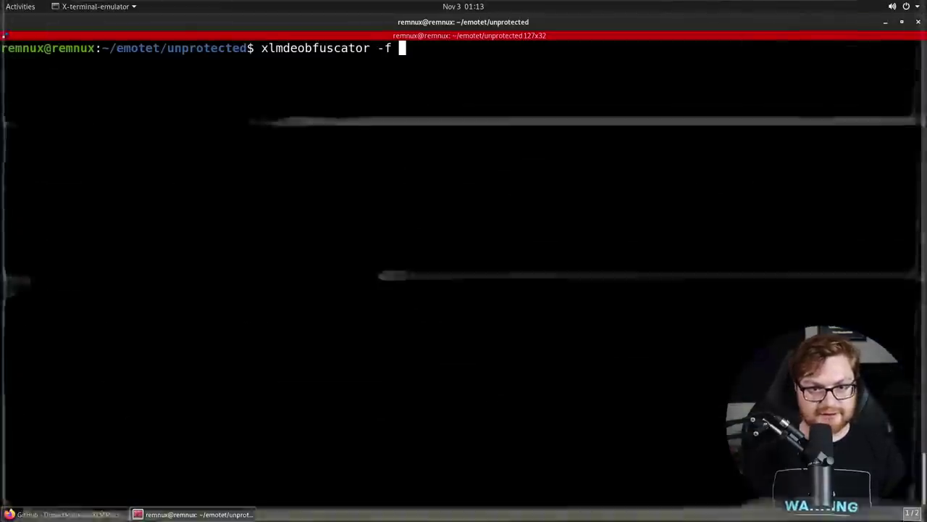
key("Return")
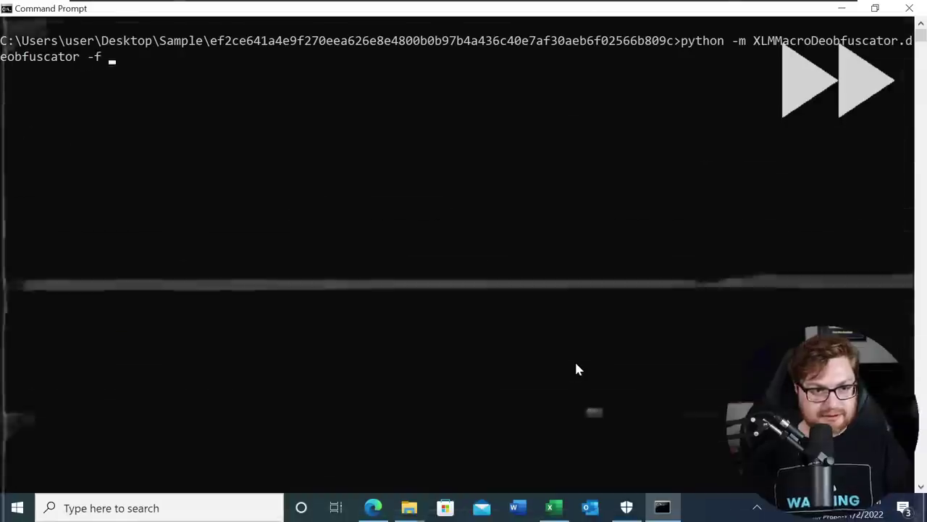
Run python -m XLMMacroDeobfuscator.deobfuscator -f sample.xls --with-ms-excel in the Windows Command Prompt
type("sample.xls --with-ms-excel")
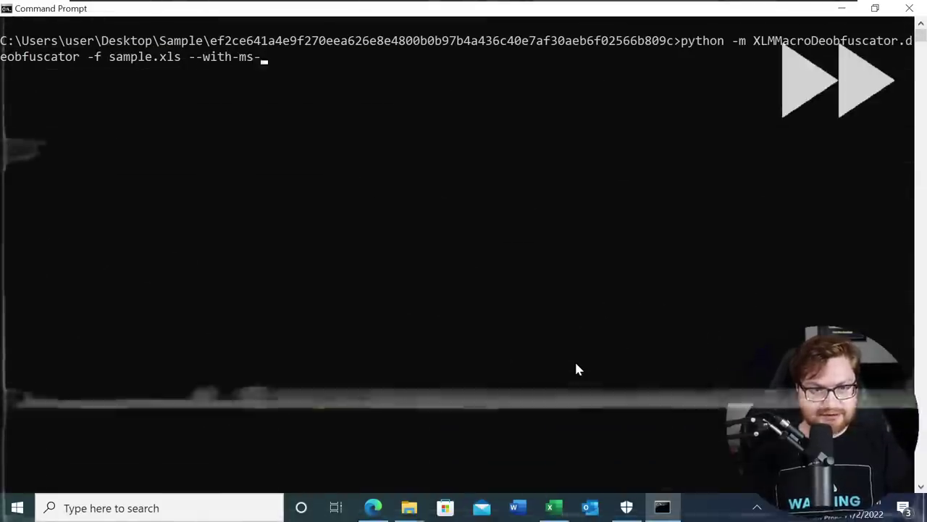
key("Return")
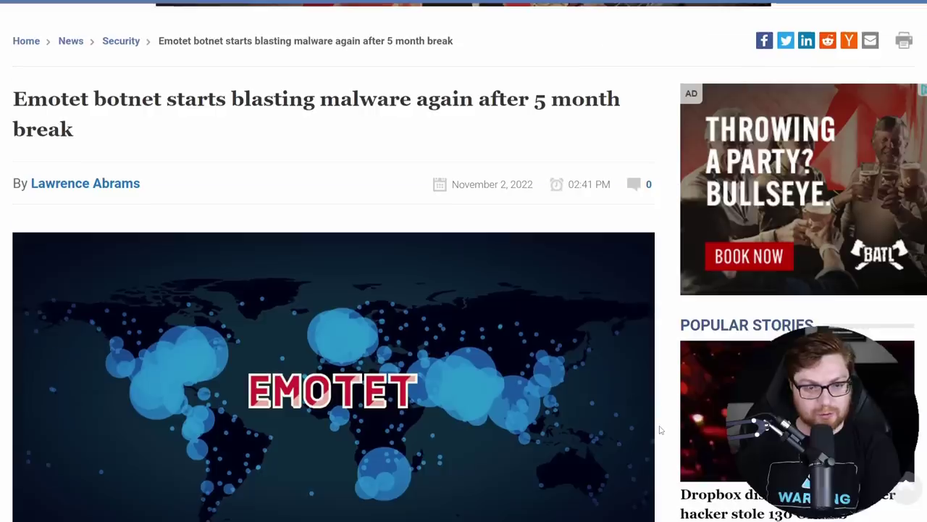
Read the BleepingComputer article on Emotet's return, covering the malicious XLS attachments and the Templates folder trick for bypassing Protected View
scroll(659, 430, "down", 5)
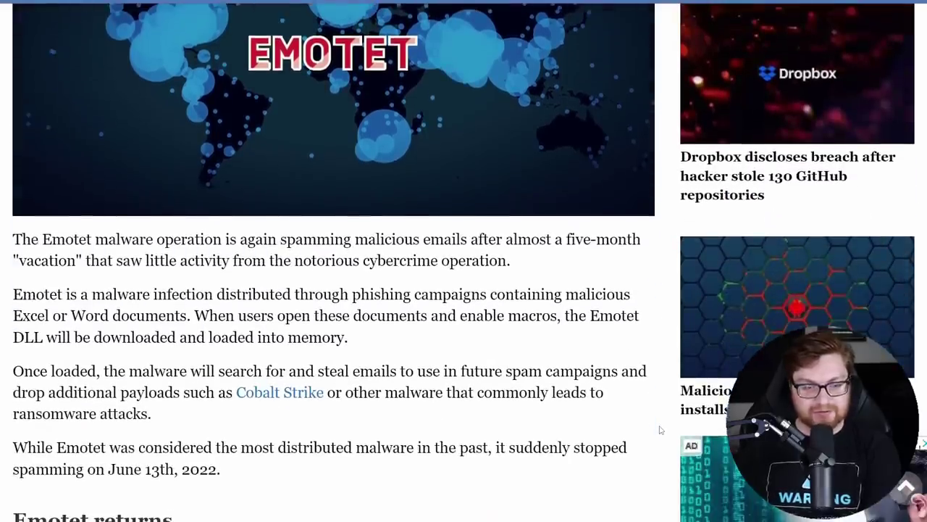
scroll(659, 430, "down", 2)
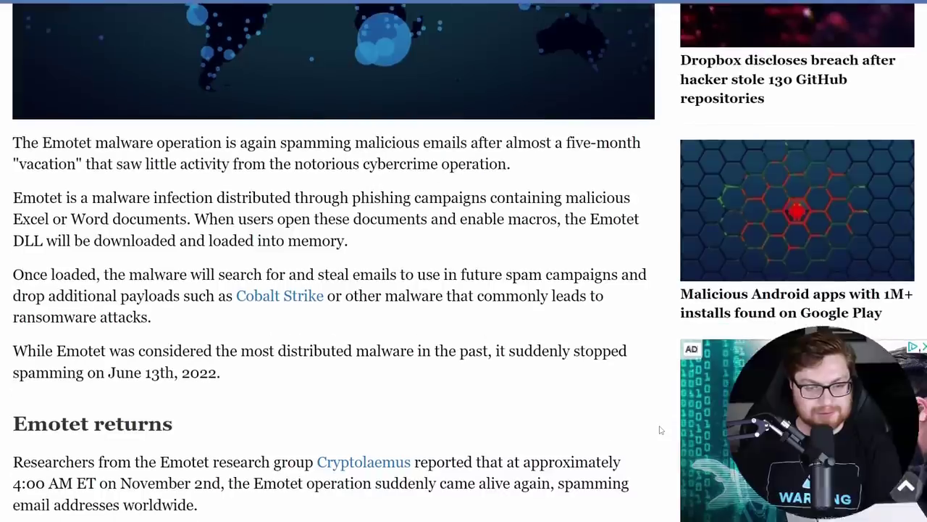
scroll(659, 430, "down", 1)
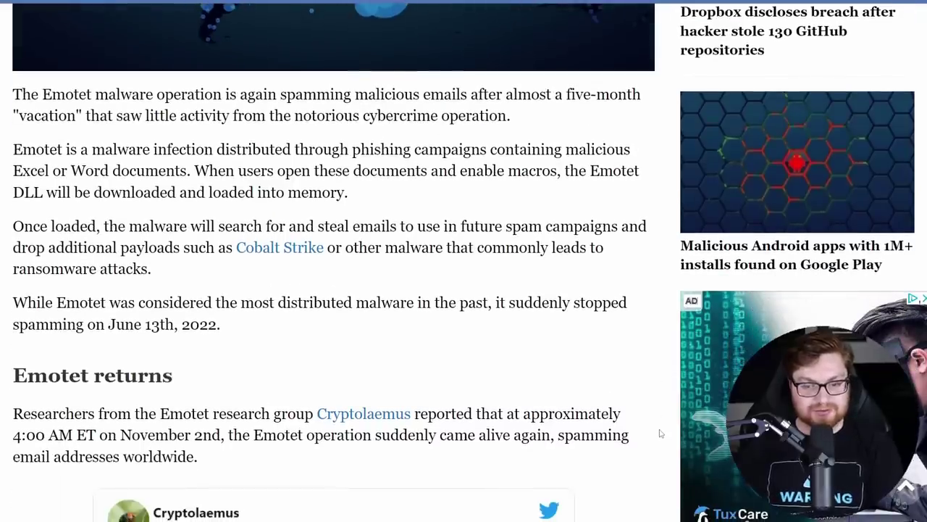
scroll(660, 453, "down", 5)
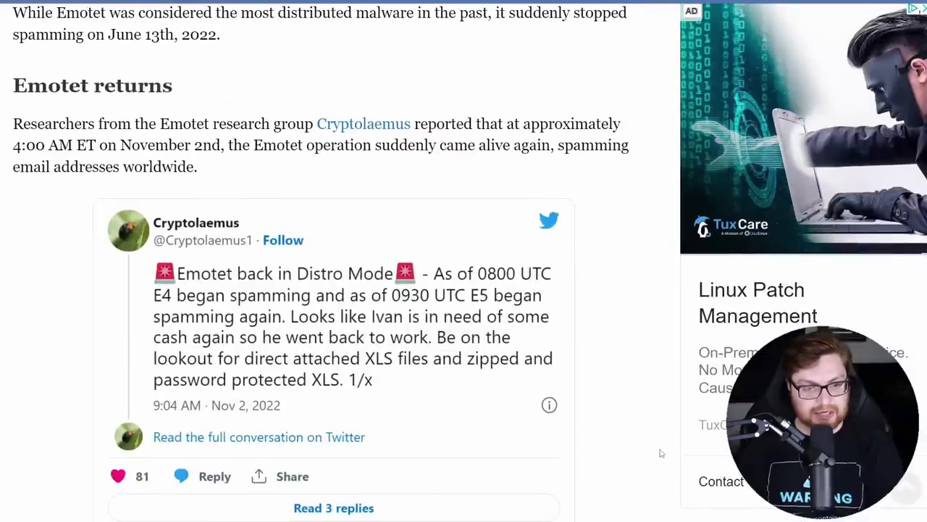
scroll(661, 453, "down", 6)
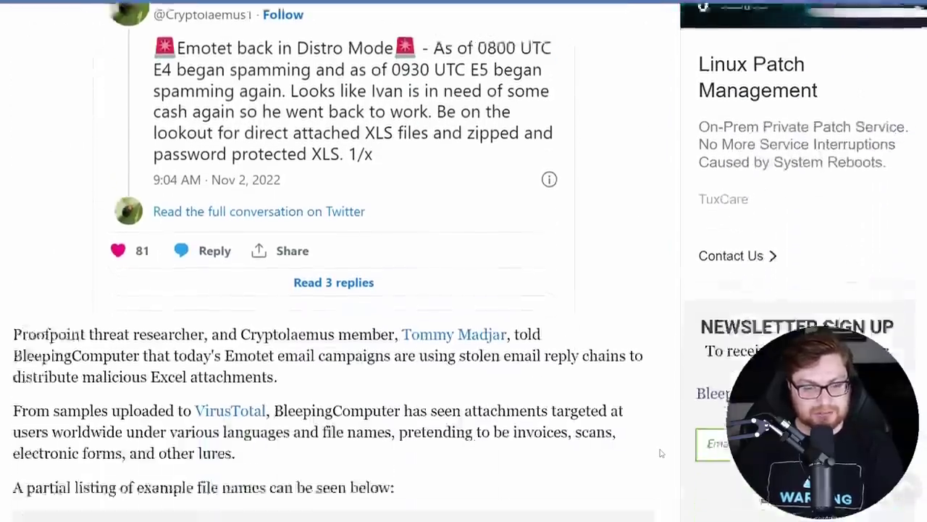
scroll(661, 453, "down", 6)
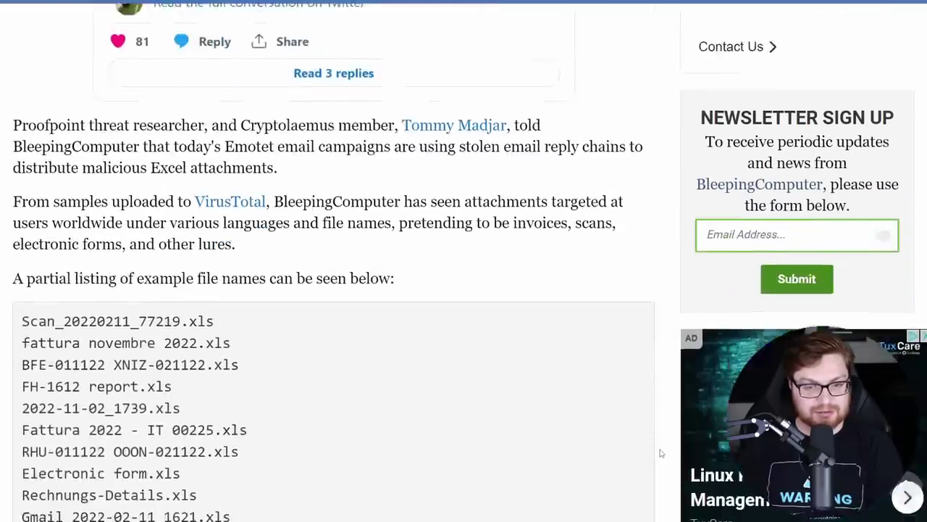
scroll(661, 453, "down", 10)
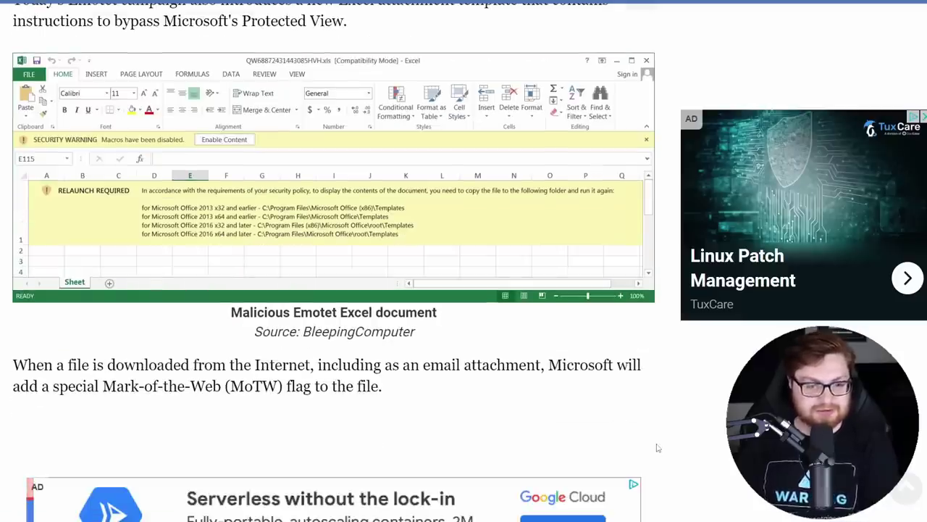
scroll(657, 448, "down", 2)
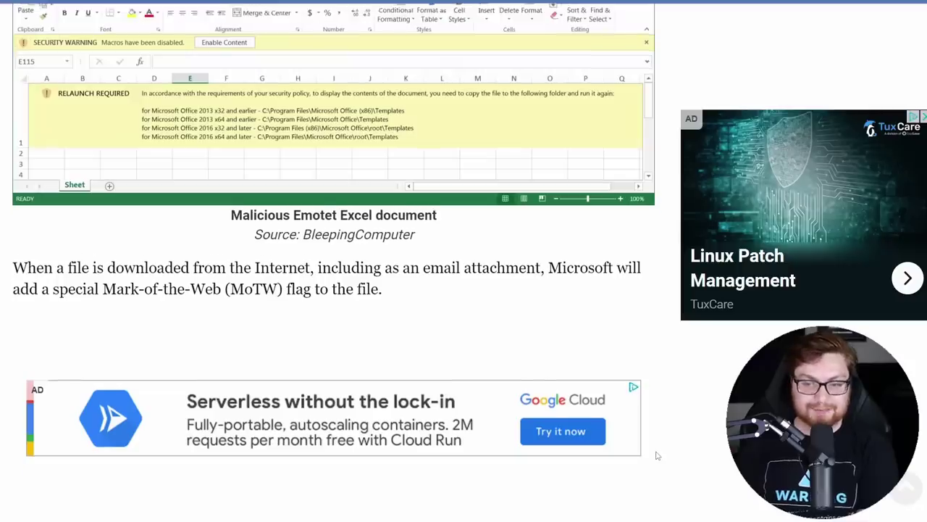
scroll(657, 455, "down", 2)
scroll(657, 455, "down", 6)
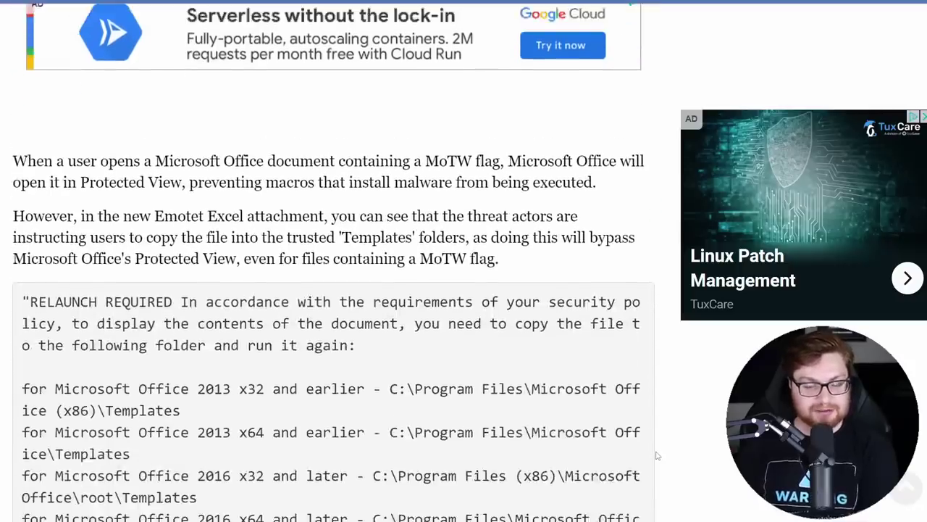
scroll(657, 455, "down", 10)
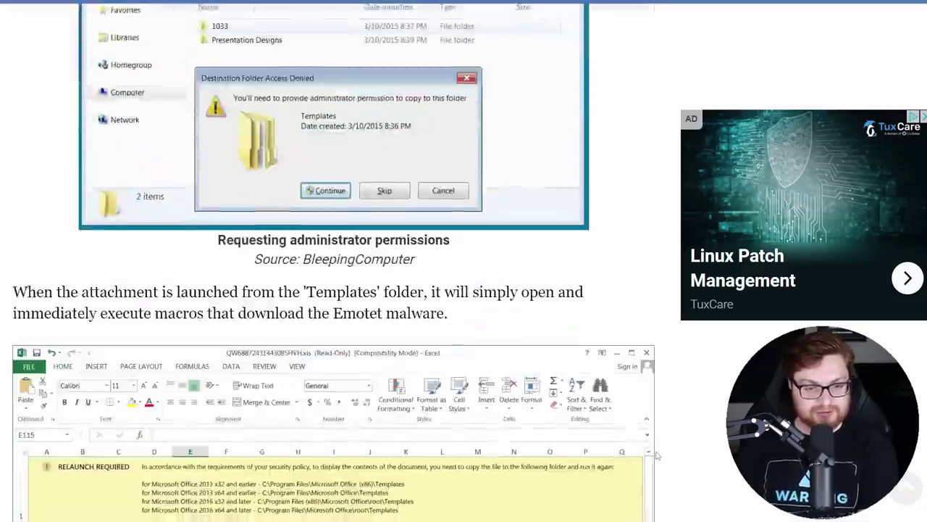
scroll(657, 455, "down", 8)
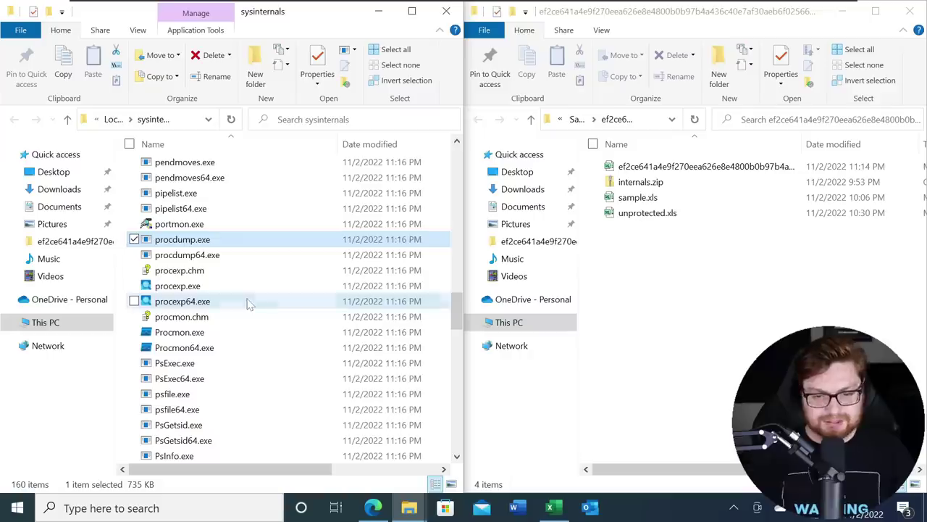
Launch procexp64.exe from the sysinternals folder as administrator and dock Process Explorer beside the sample folder
left_click(225, 303)
right_click(225, 303)
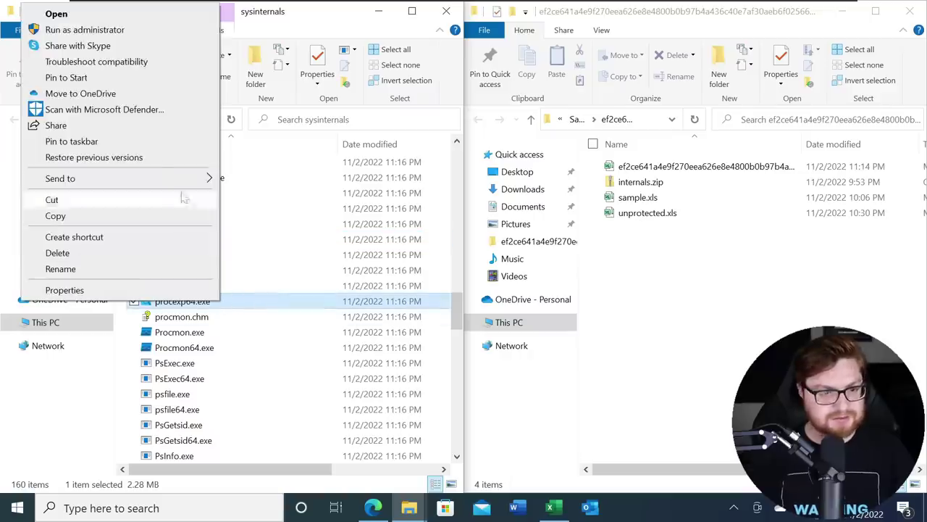
left_click(80, 27)
left_click(374, 354)
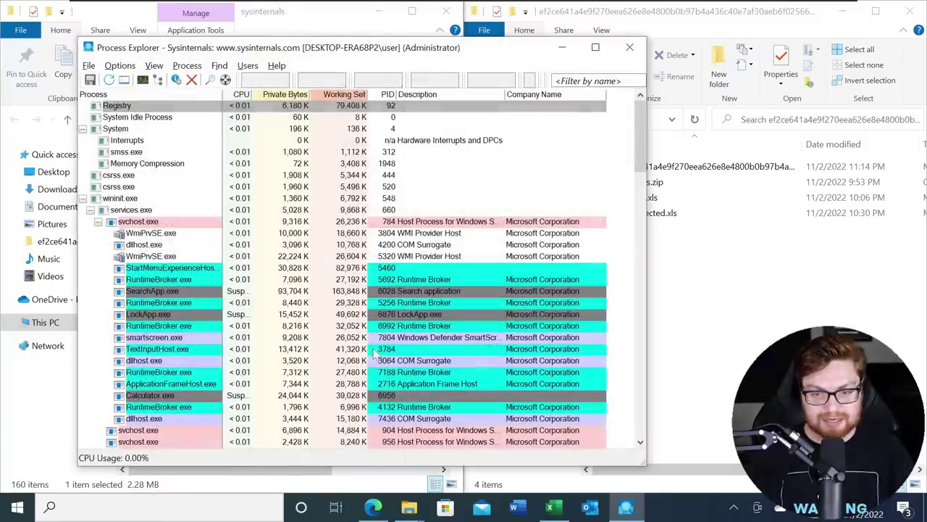
left_click_drag(257, 56, 1, 218)
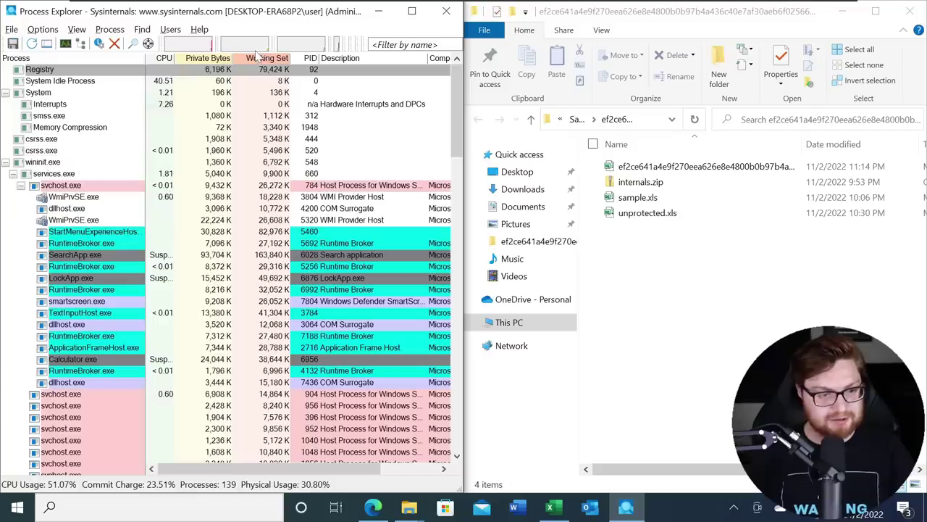
Look through the process tree for running user applications and close the open Microsoft Edge window
scroll(139, 303, "down", 10)
scroll(140, 303, "down", 10)
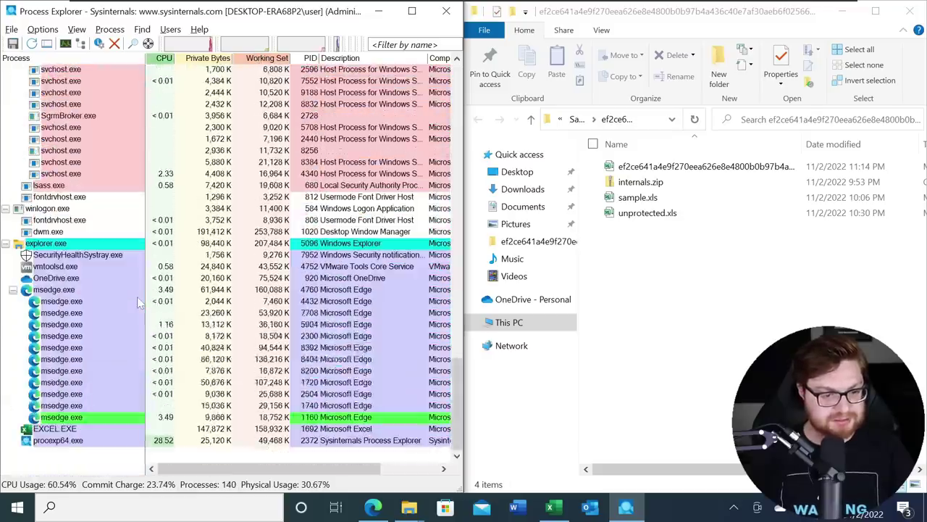
left_click(374, 507)
left_click(906, 22)
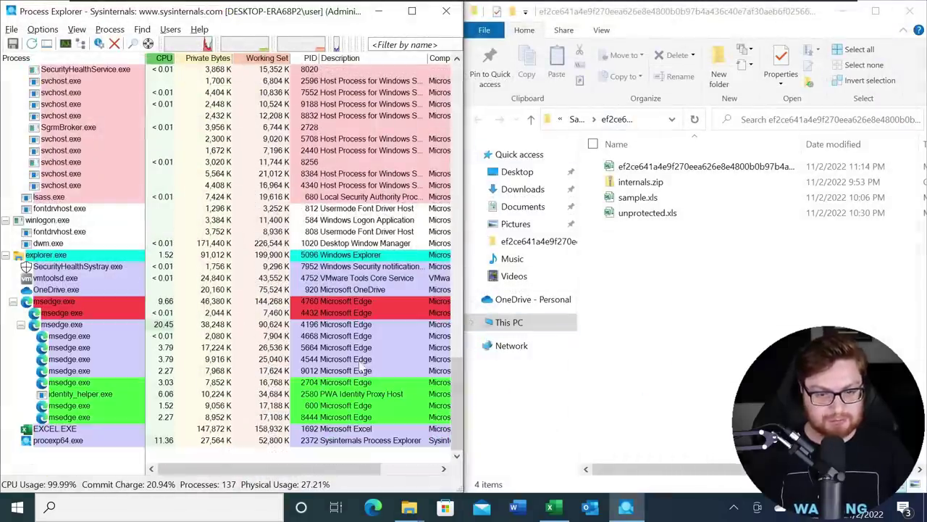
Copy the XLS sample named with the ef2ce641 hash into C:\Program Files\Microsoft Office\root\Templates, granting administrator permission
left_click(672, 360)
left_click(670, 167)
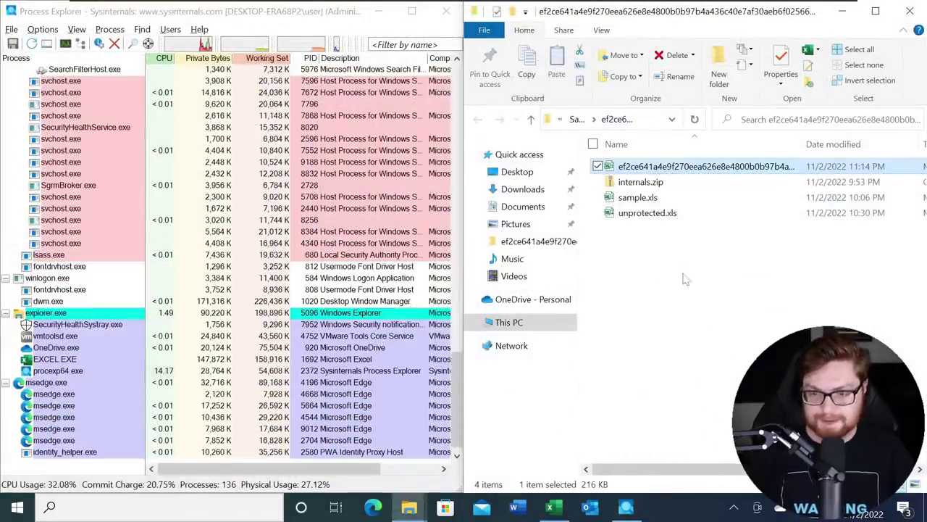
key("alt+d")
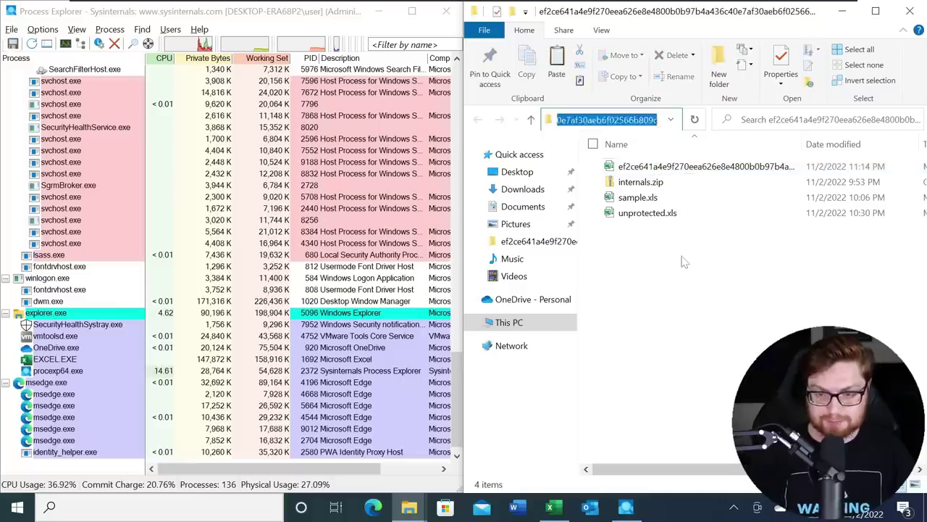
type("C:")
key("Return")
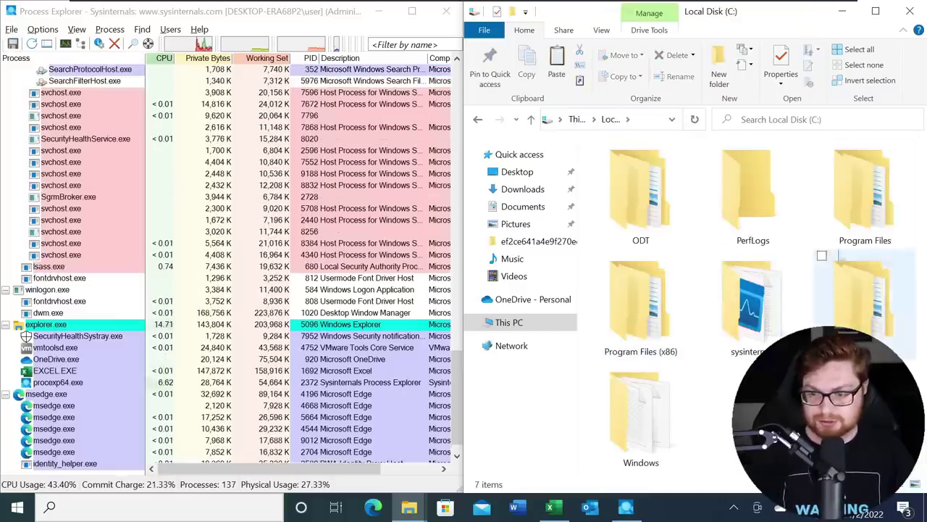
double_click(833, 222)
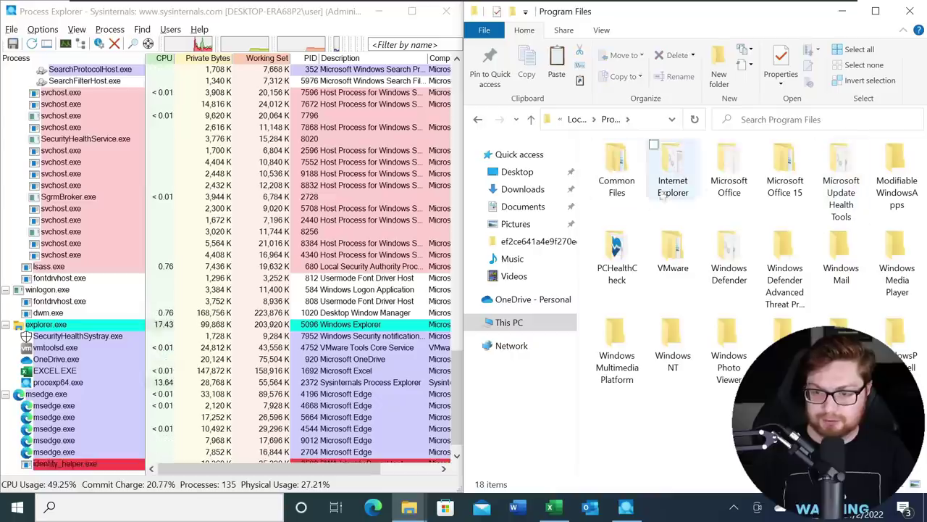
left_click(730, 176)
double_click(730, 176)
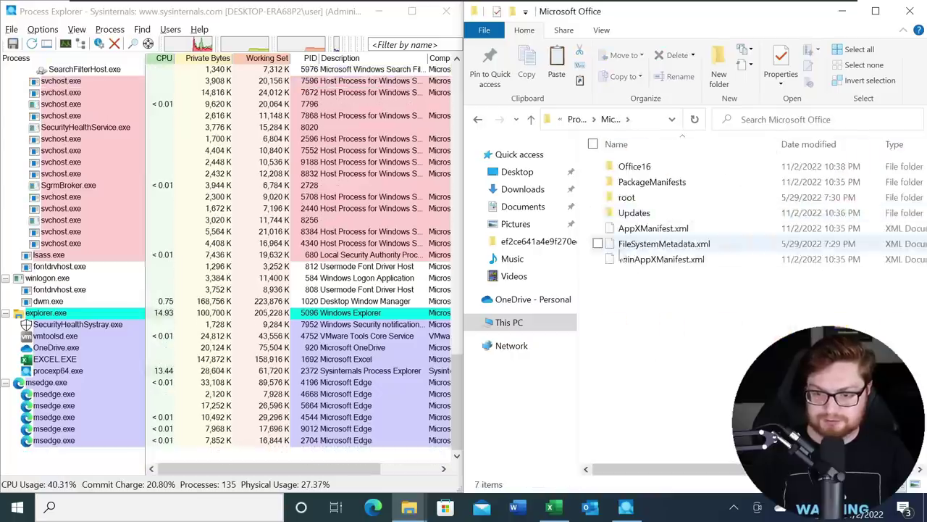
double_click(625, 197)
double_click(635, 338)
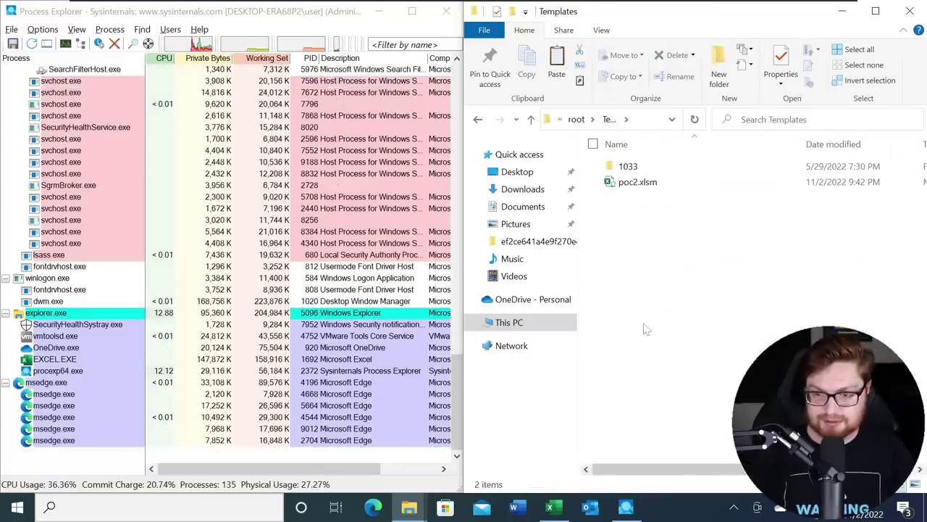
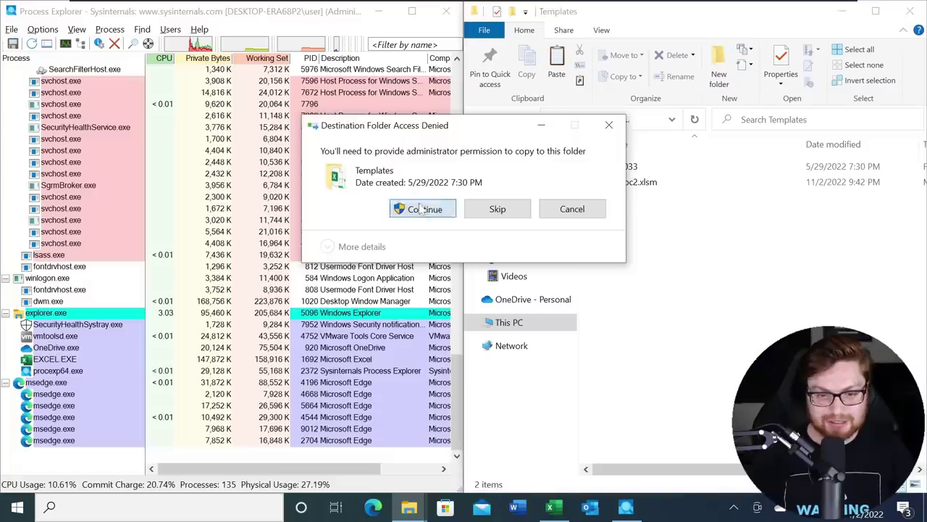
left_click(421, 208)
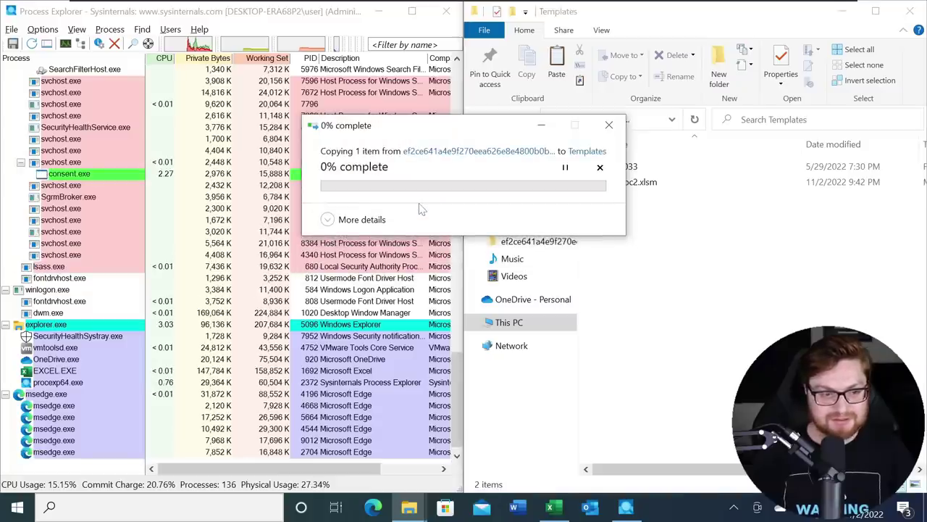
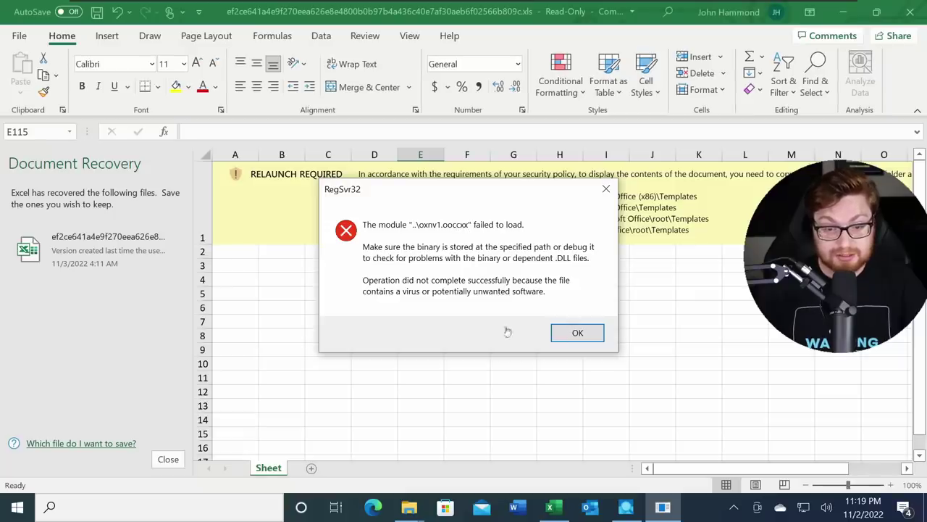
Dismiss the RegSvr32 error and examine the EXCEL.EXE and regsvr32.exe processes in Process Explorer's process tree
left_click(577, 333)
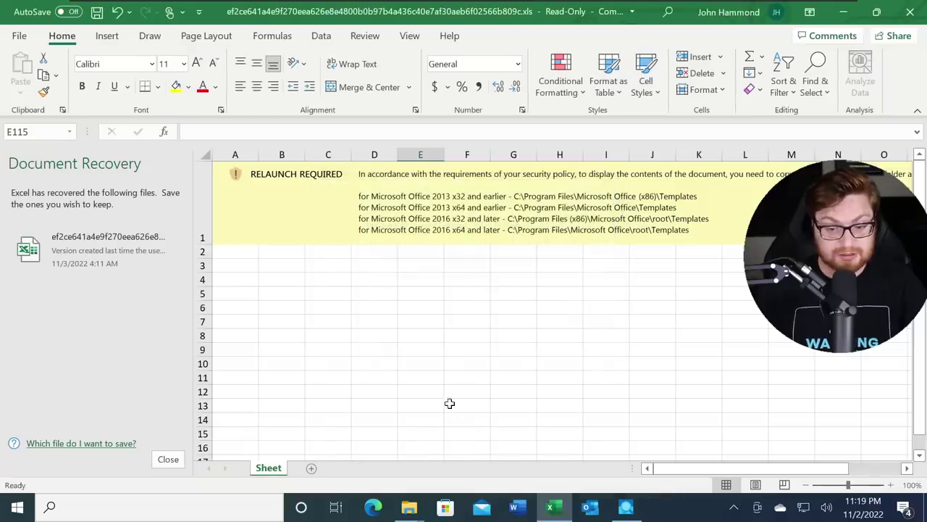
left_click(627, 507)
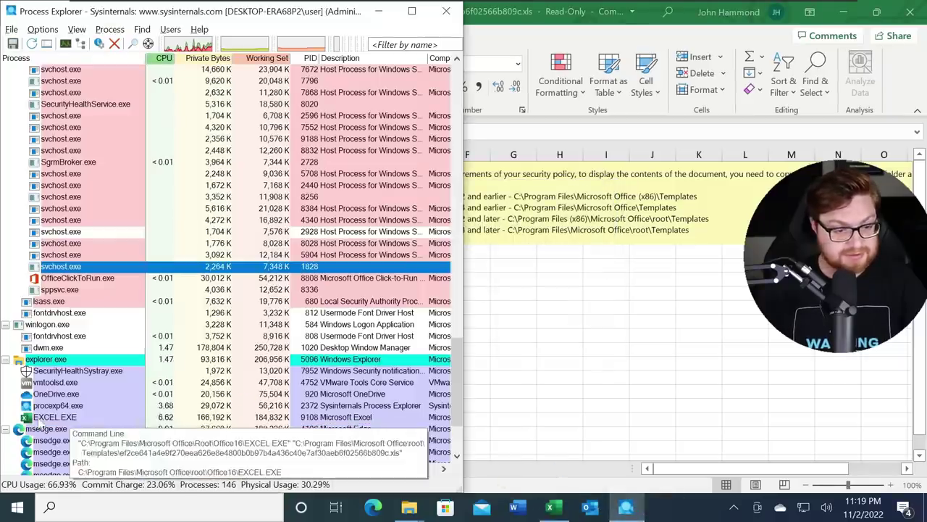
left_click(99, 419)
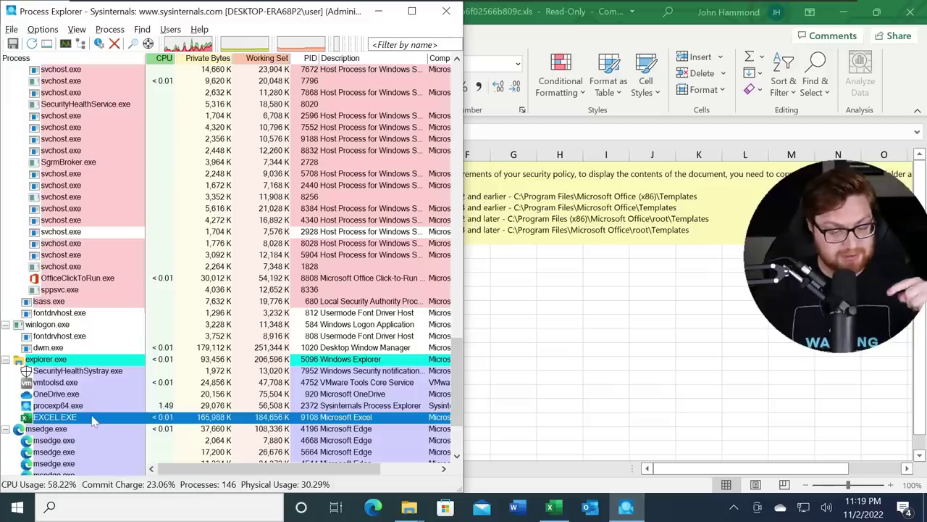
scroll(93, 420, "down", 3)
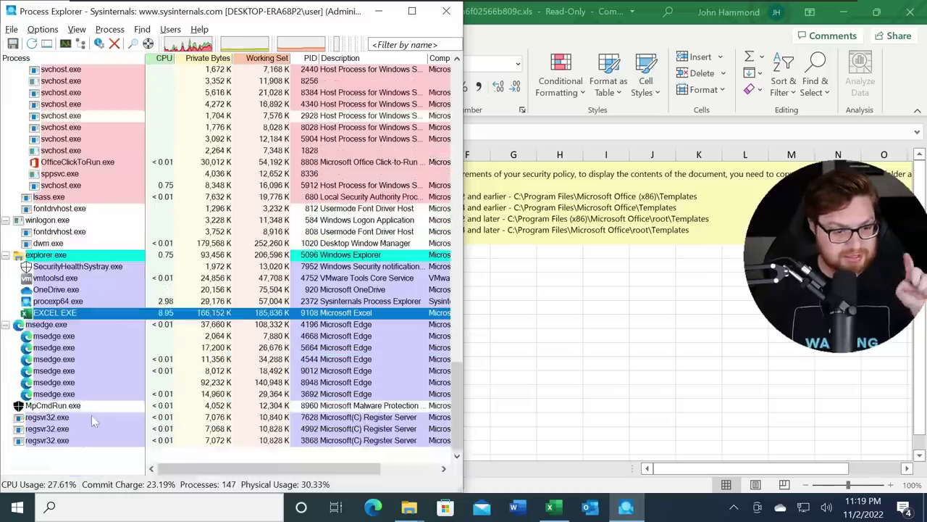
scroll(123, 427, "up", 4)
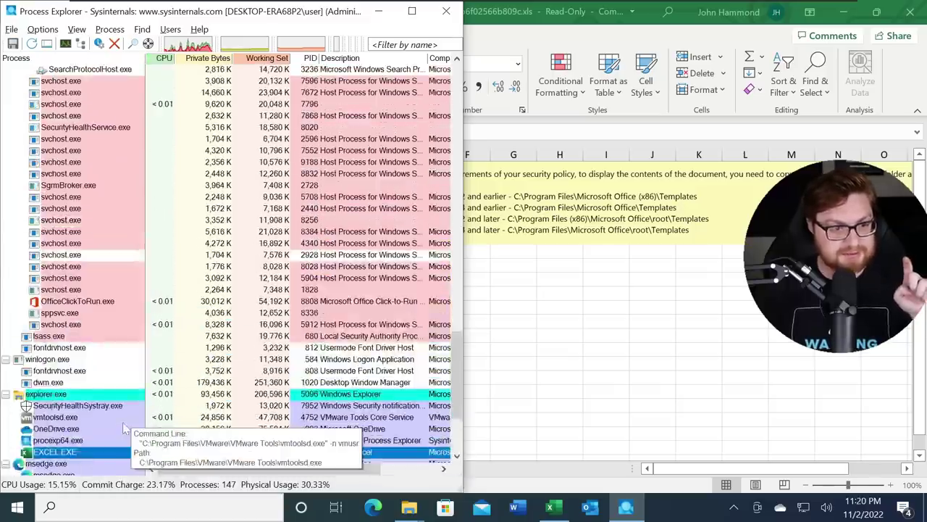
scroll(123, 427, "up", 8)
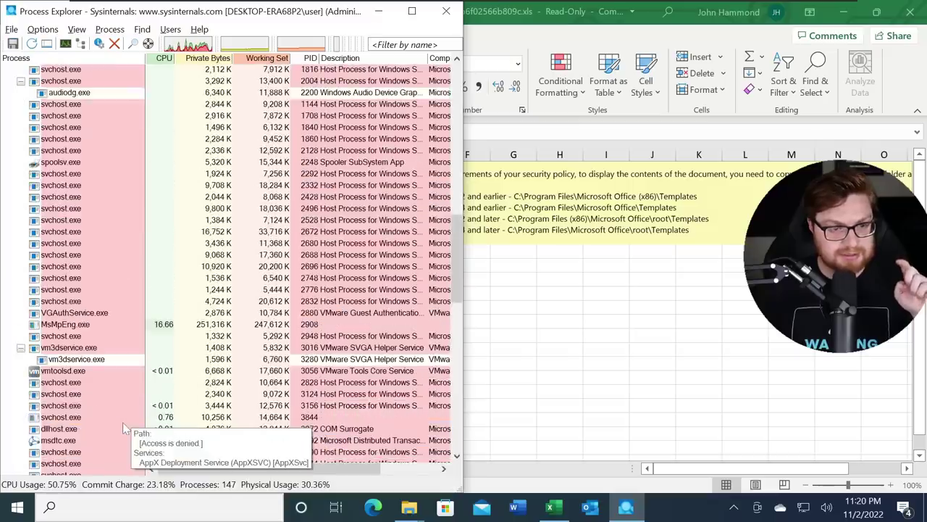
scroll(131, 418, "down", 10)
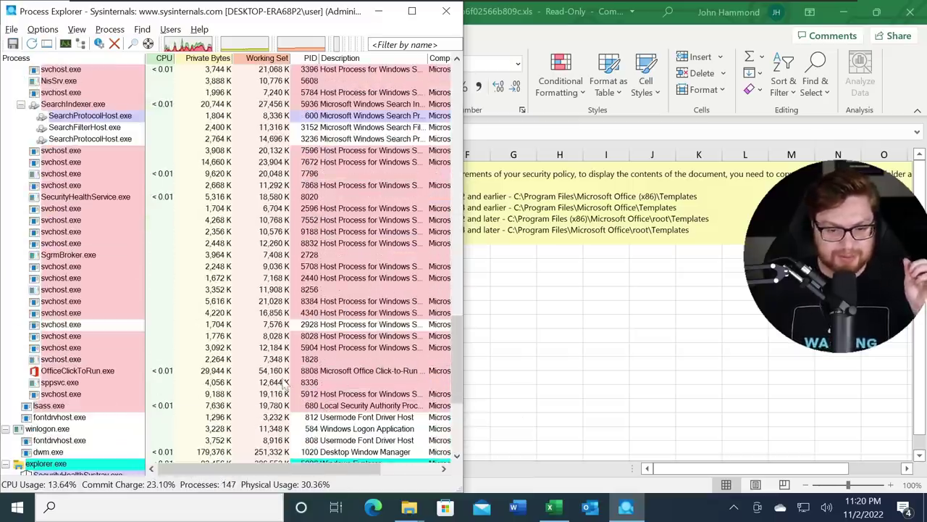
scroll(200, 413, "down", 6)
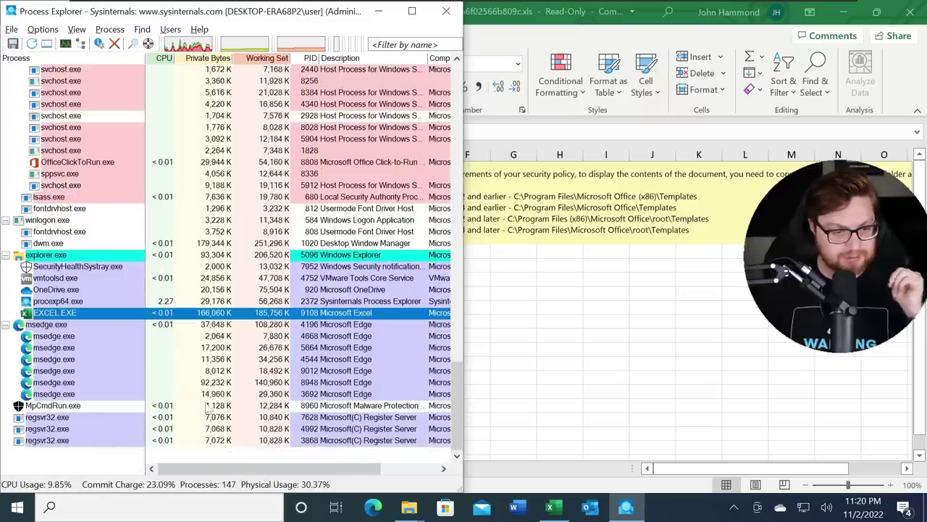
Bring the relaunch-notice workbook to the front and close Excel to return to the Templates folder beside Process Explorer
left_click(529, 243)
left_click(514, 236)
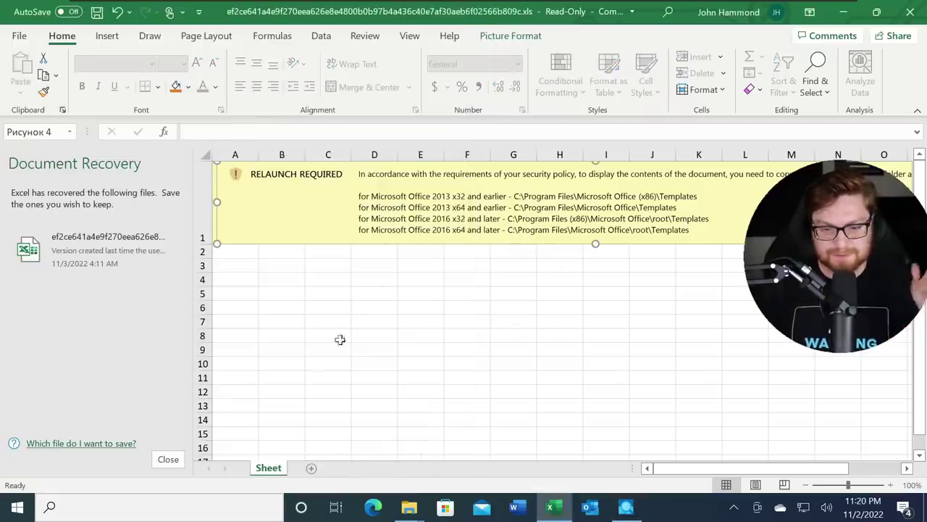
left_click(332, 419)
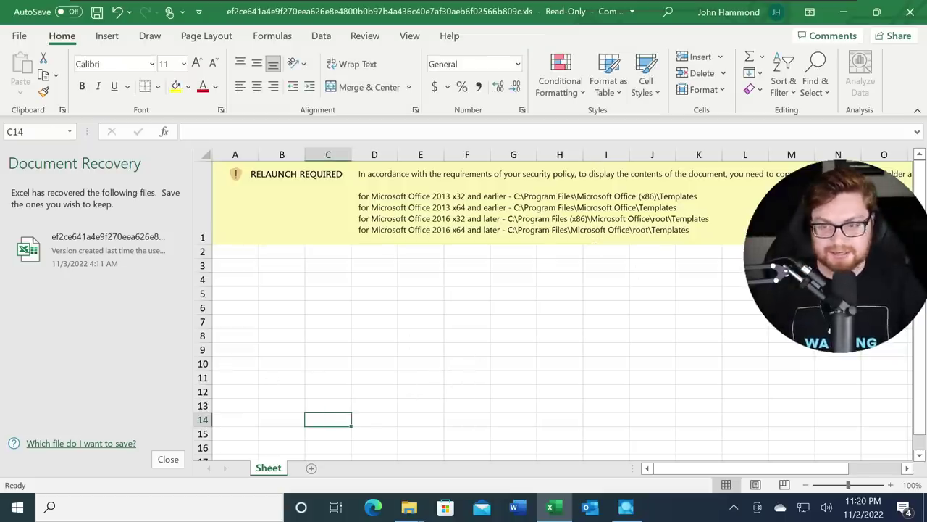
left_click(910, 11)
left_click(462, 275)
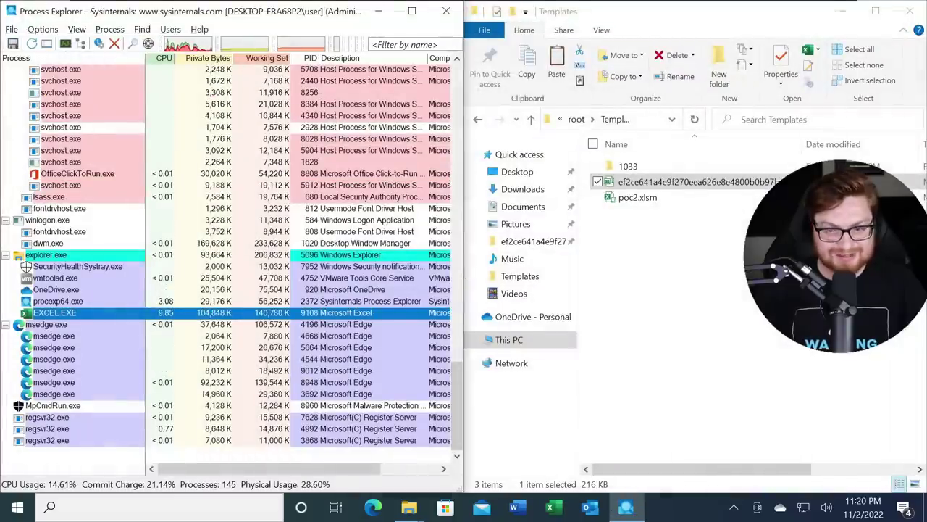
Go to %LOCALAPPDATA% in File Explorer, maximize the window, and open the FUHTXTpHKrm folder
left_click(636, 345)
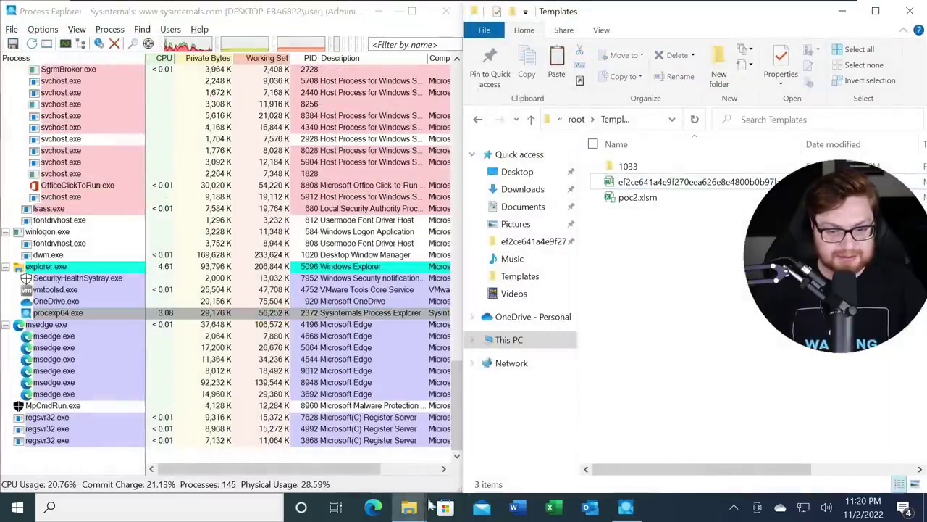
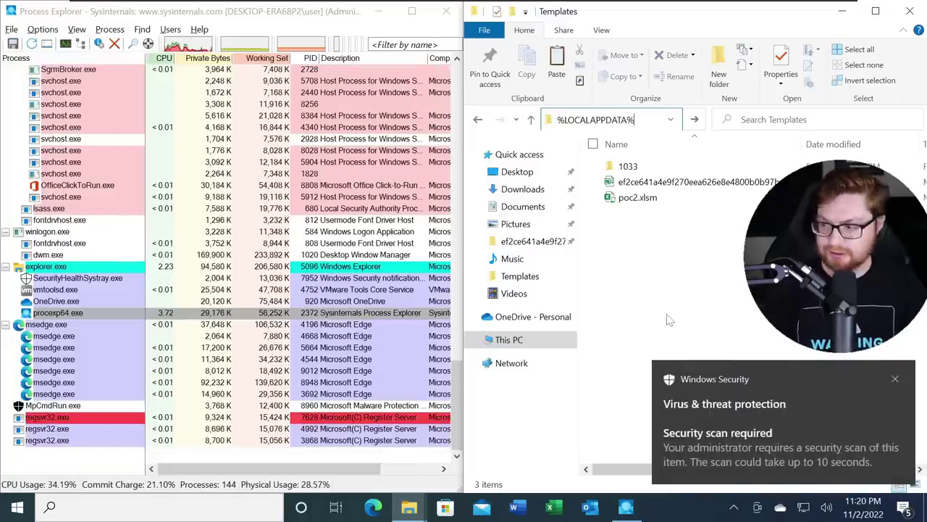
key("Return")
key("super+Left")
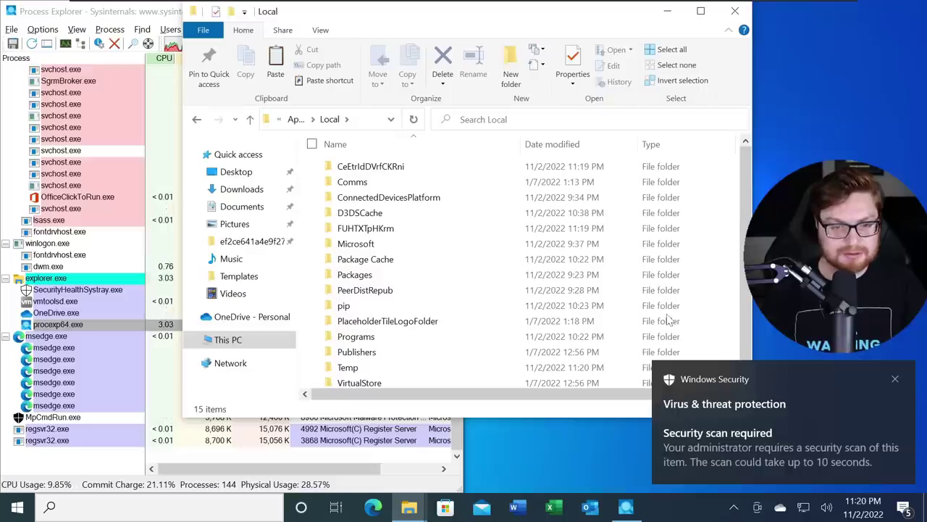
key("super+Up")
left_click(177, 224)
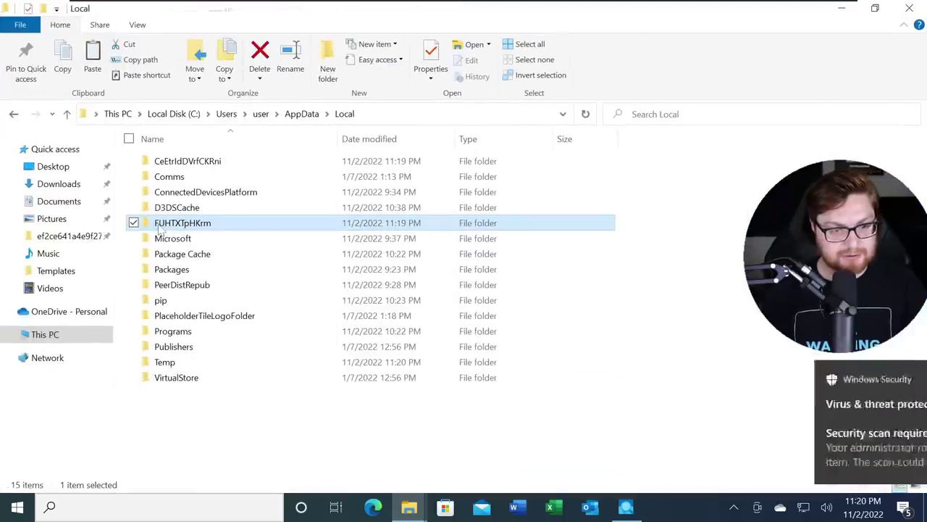
double_click(201, 227)
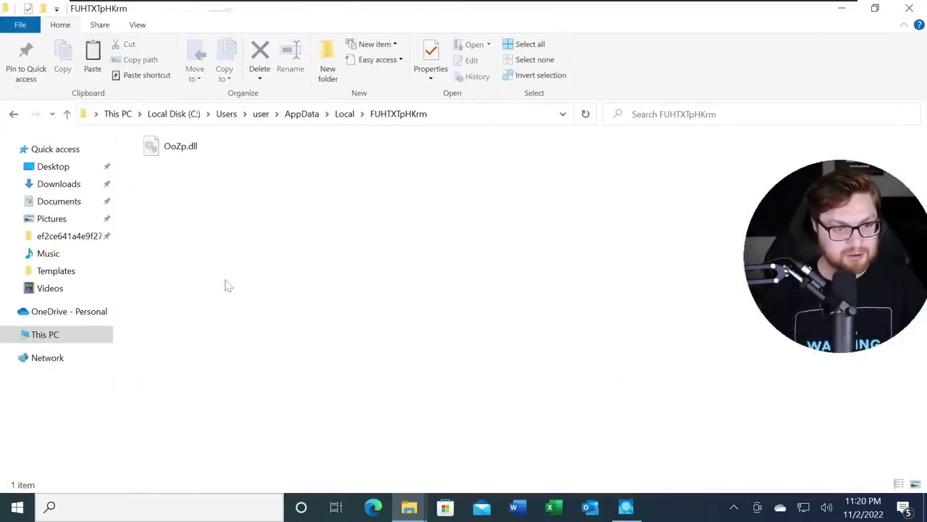
Examine the general, security, details and previous-version properties of OoZp.dll, and close its properties
left_click(168, 186)
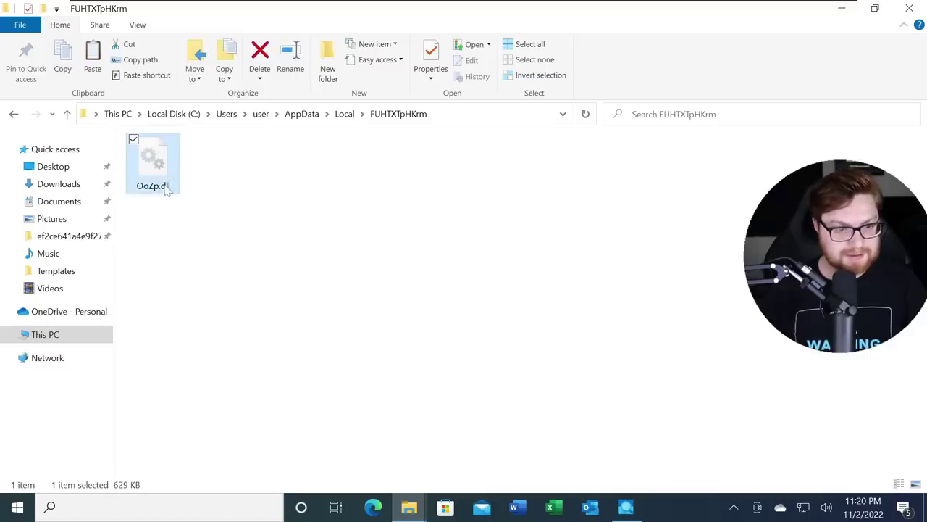
right_click(169, 186)
left_click(44, 430)
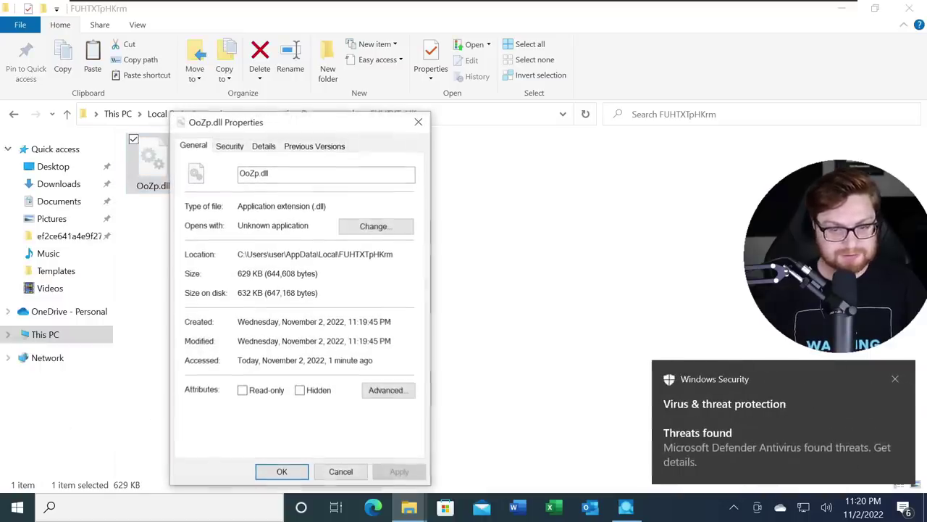
left_click(229, 146)
left_click(265, 146)
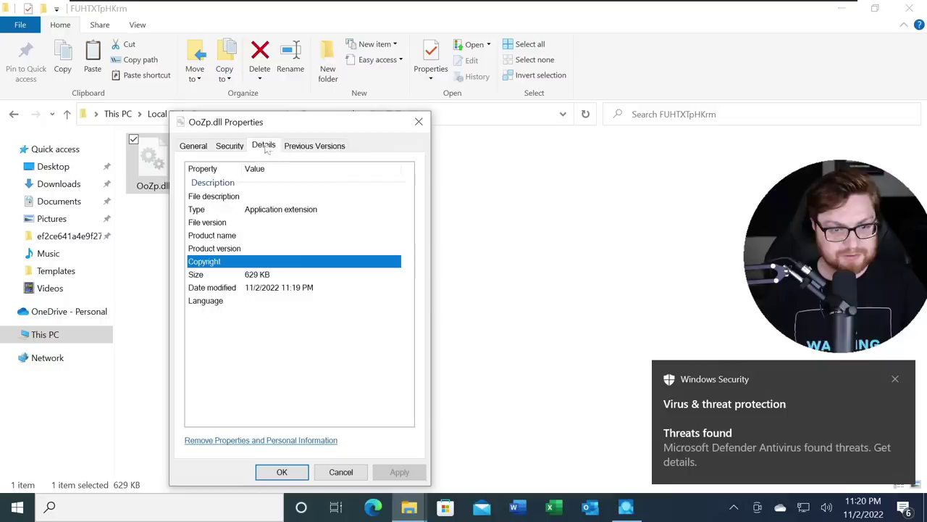
left_click(315, 146)
left_click(197, 146)
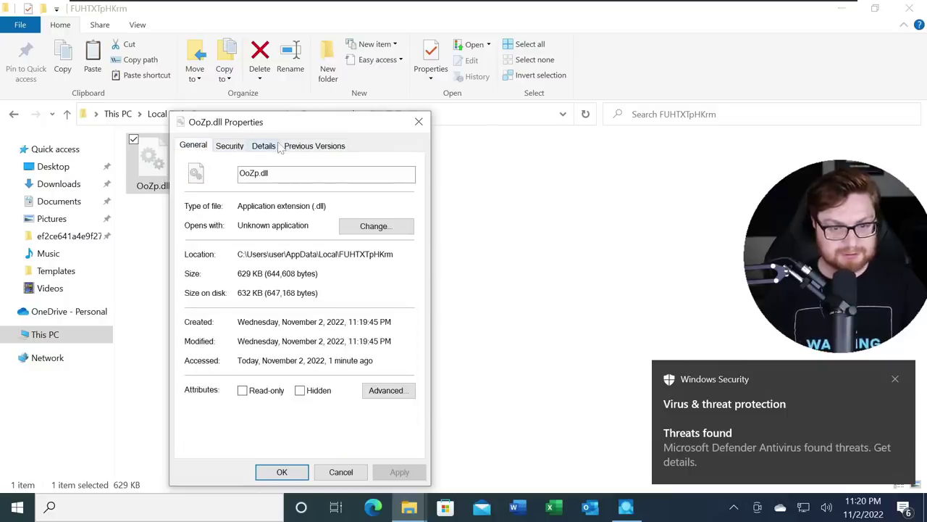
left_click(419, 123)
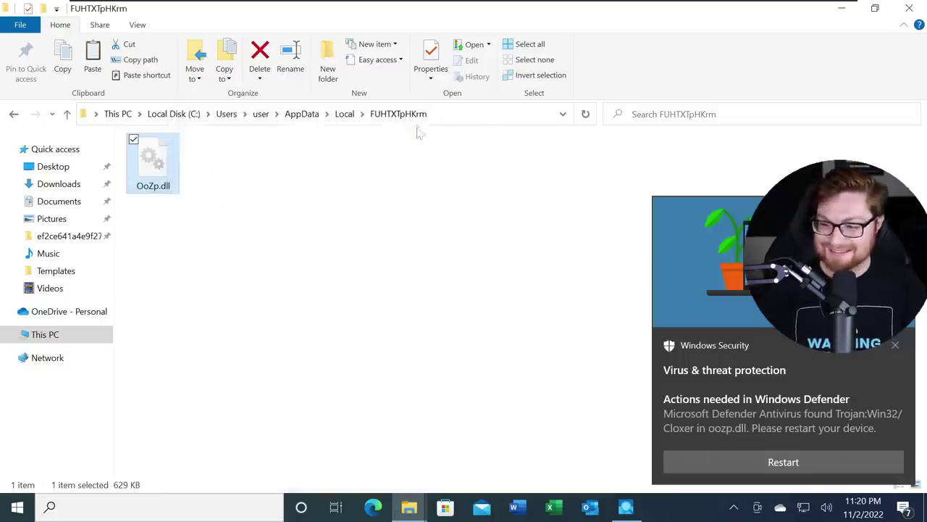